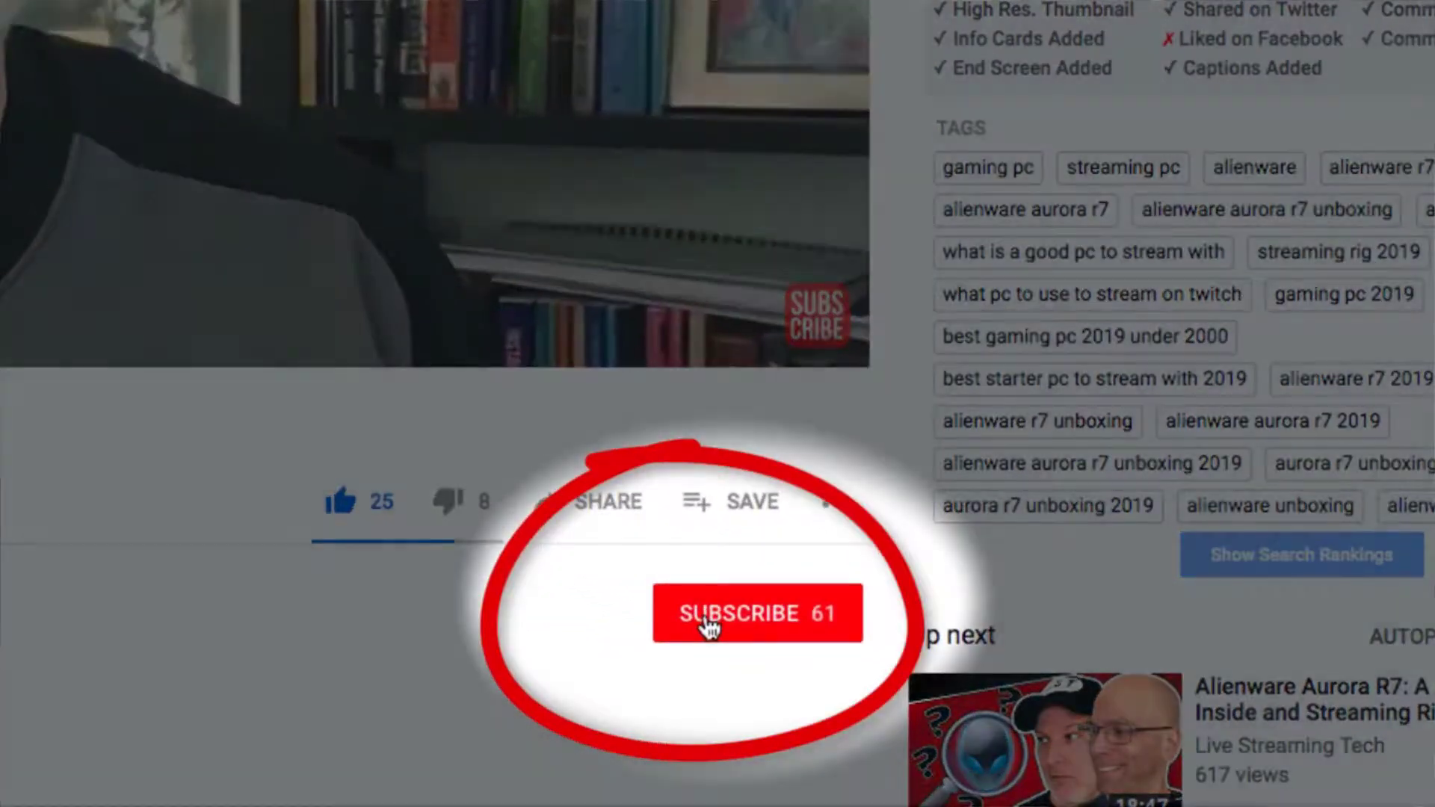
Preview the Stream Starting, Stream Ending, Just Chatting and In-Game scenes, ending on Top/Bottom Support
{"action": "left_click", "coordinate": [705, 611]}
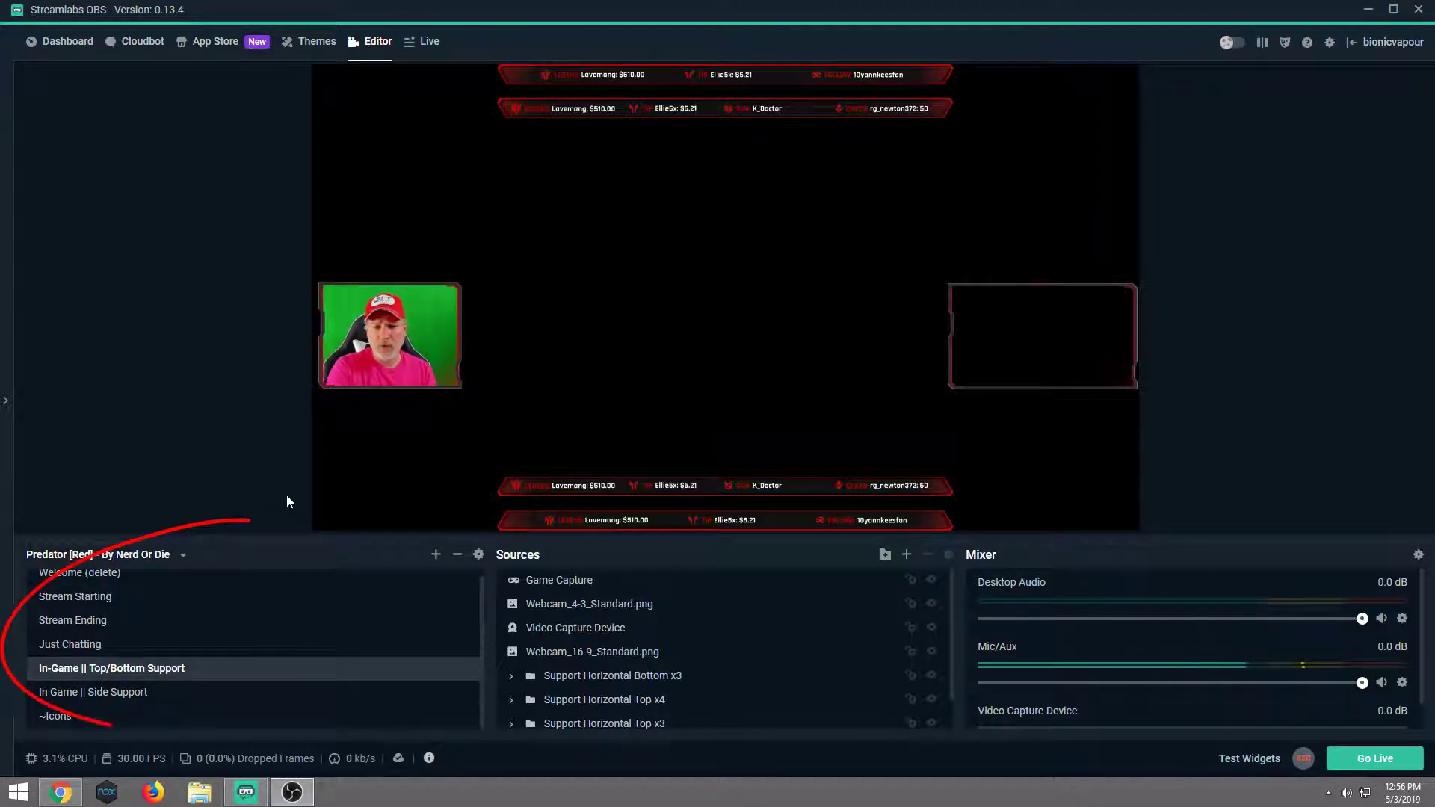
{"action": "scroll", "coordinate": [482, 603], "scroll_direction": "up", "scroll_amount": 1}
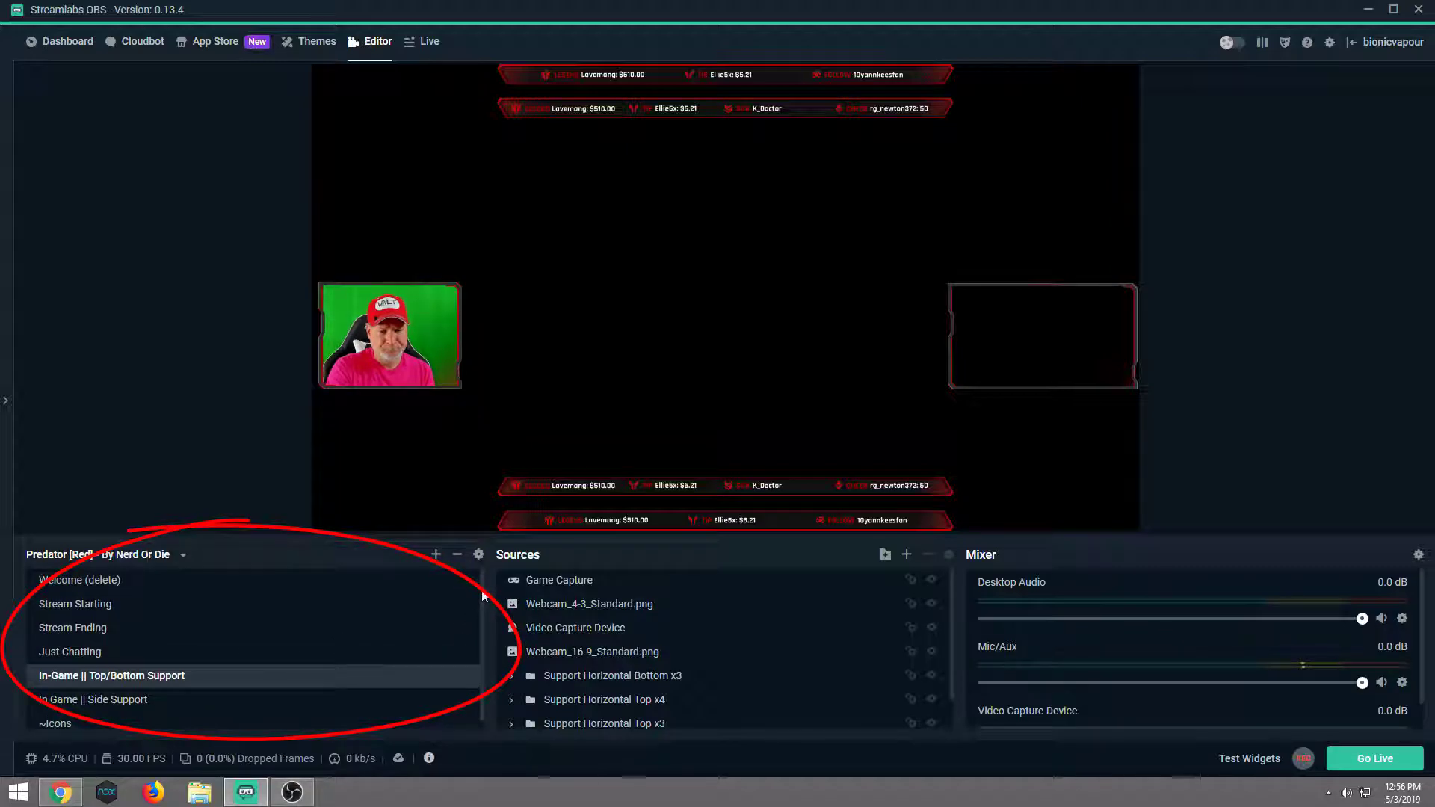
{"action": "left_click", "coordinate": [98, 609]}
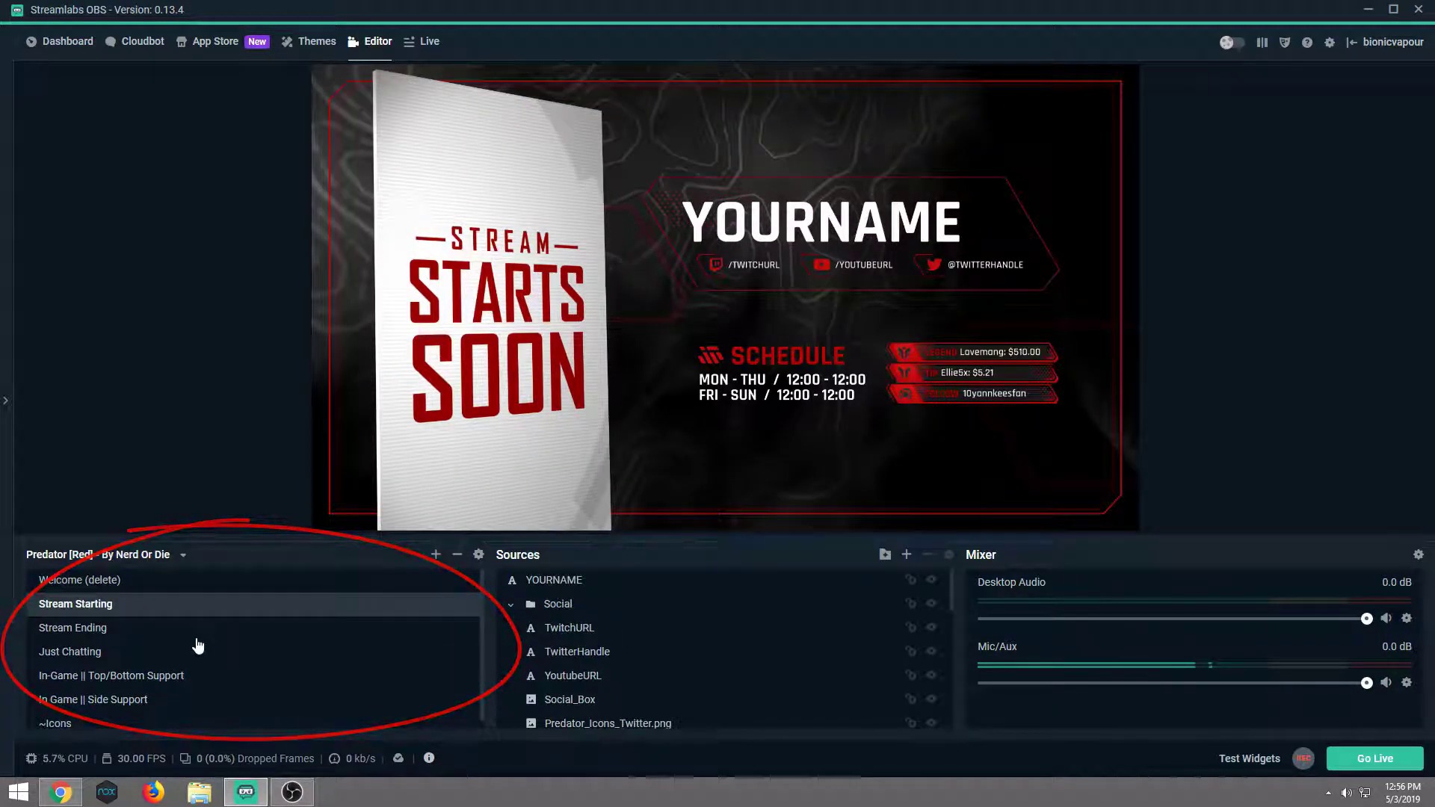
{"action": "left_click", "coordinate": [82, 631]}
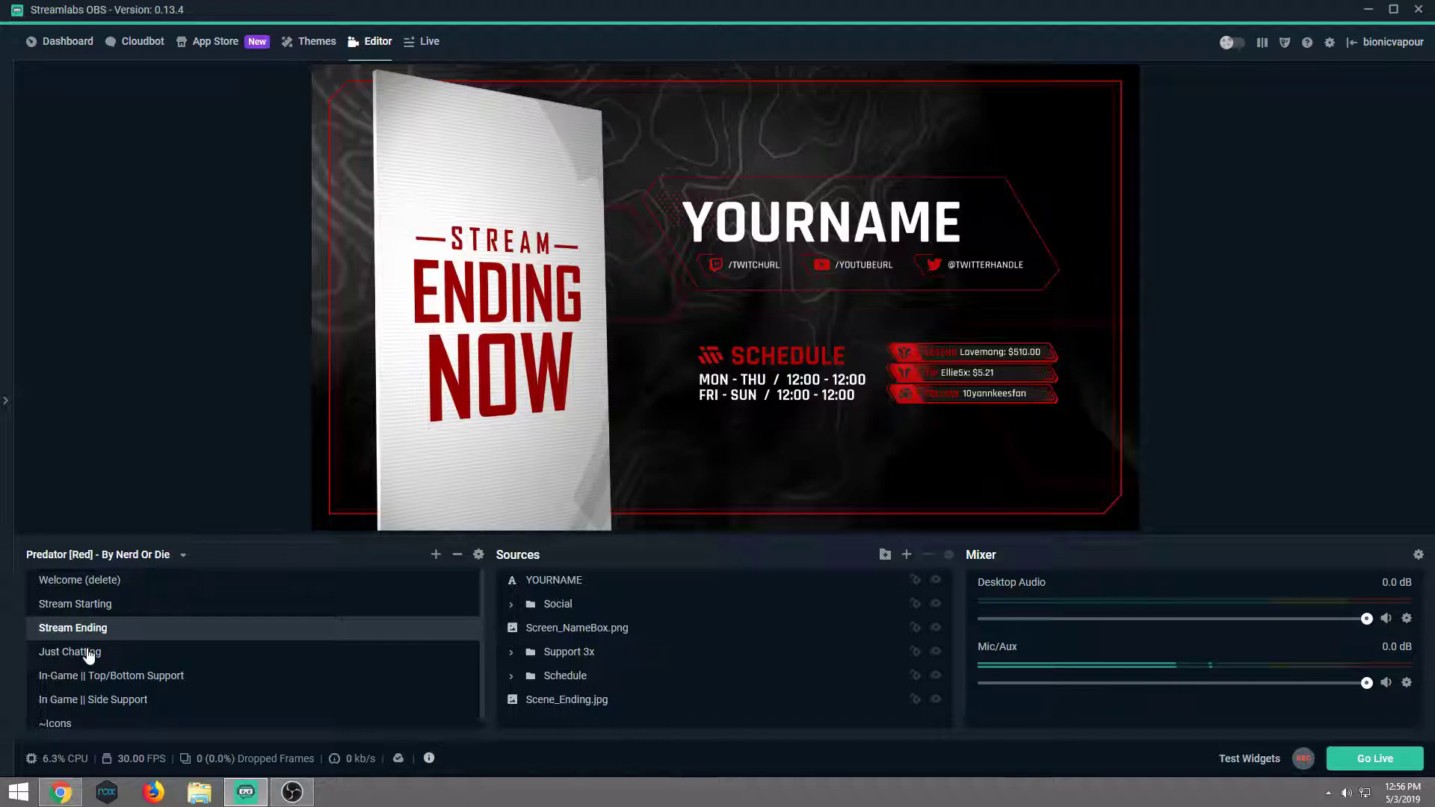
{"action": "left_click", "coordinate": [89, 652]}
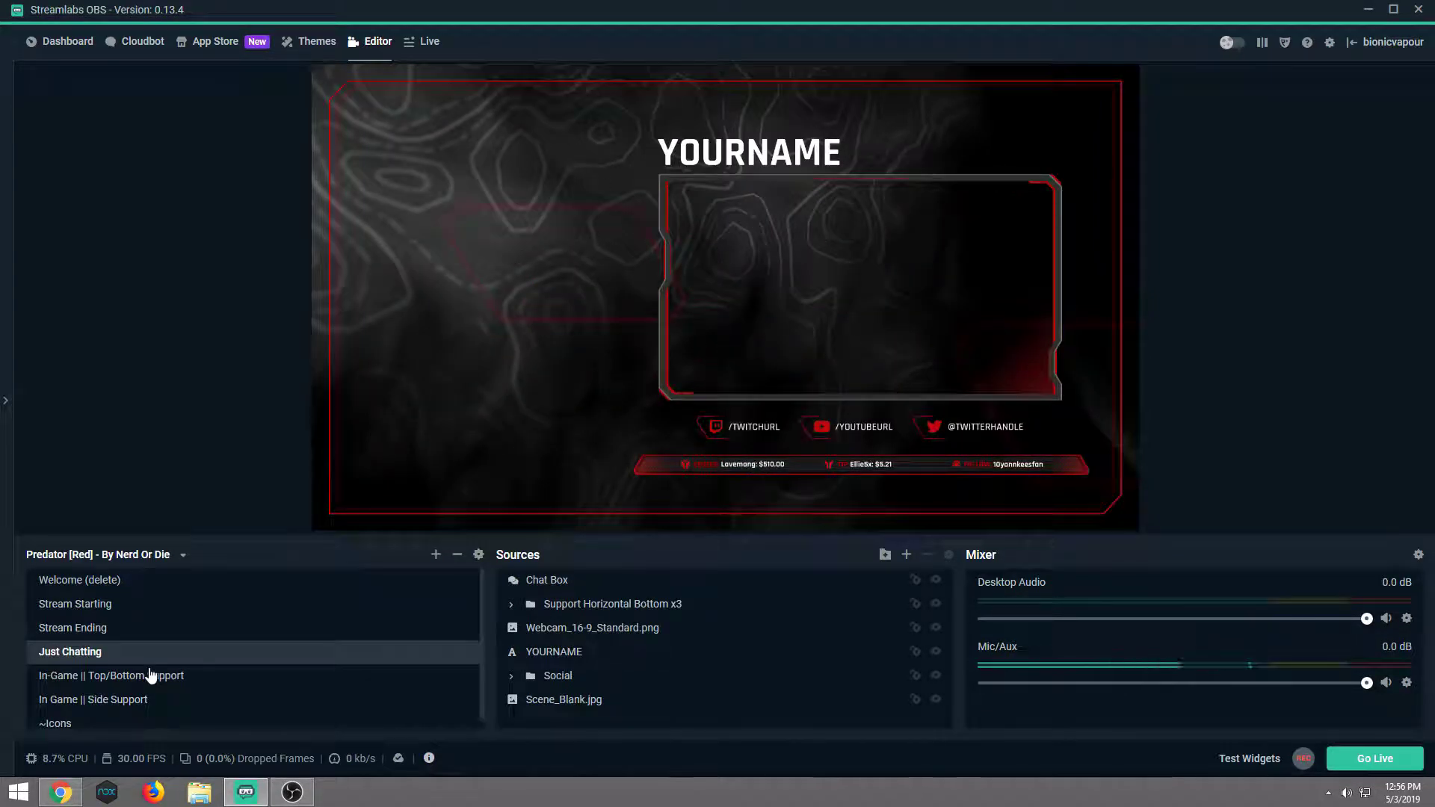
{"action": "left_click", "coordinate": [134, 681]}
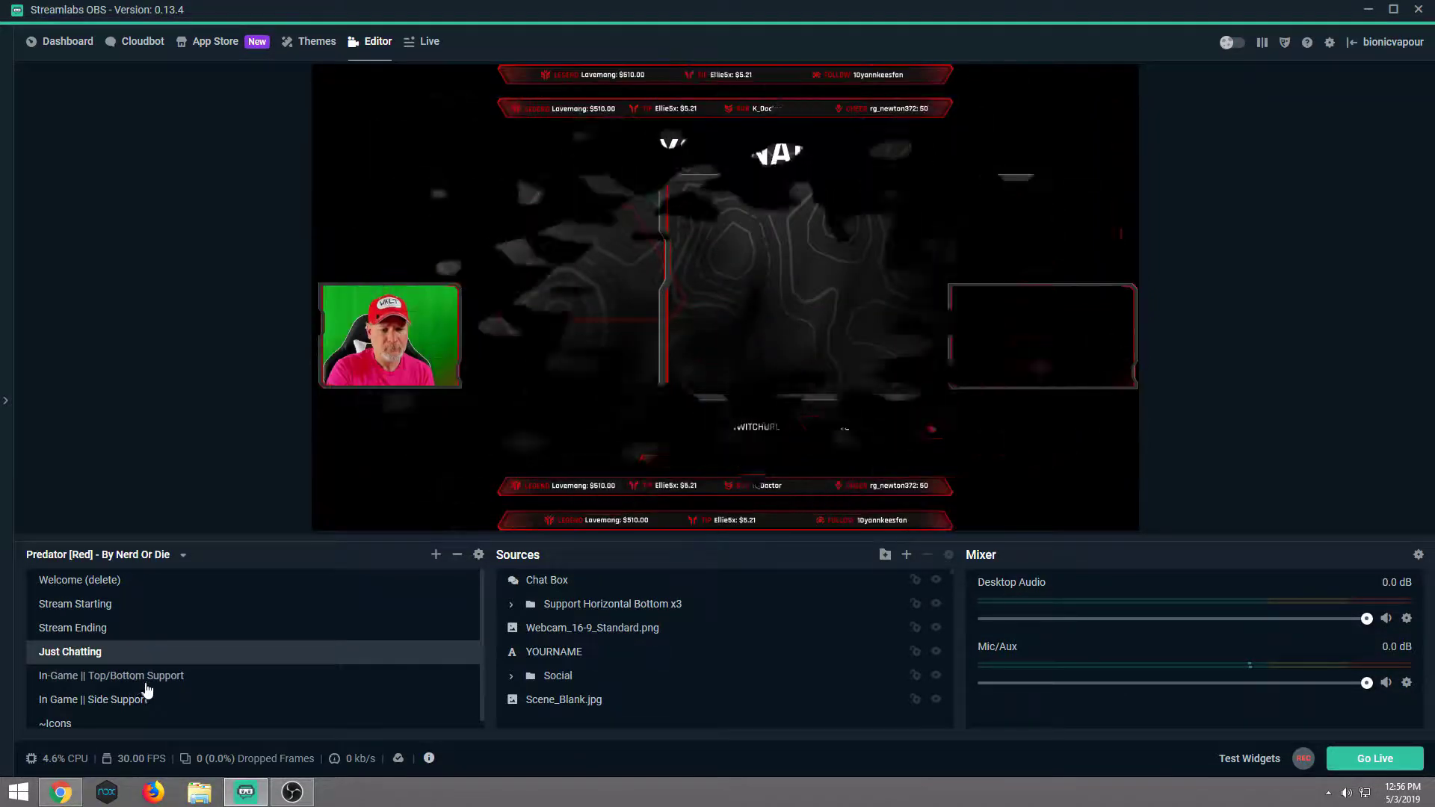
{"action": "left_click", "coordinate": [130, 703]}
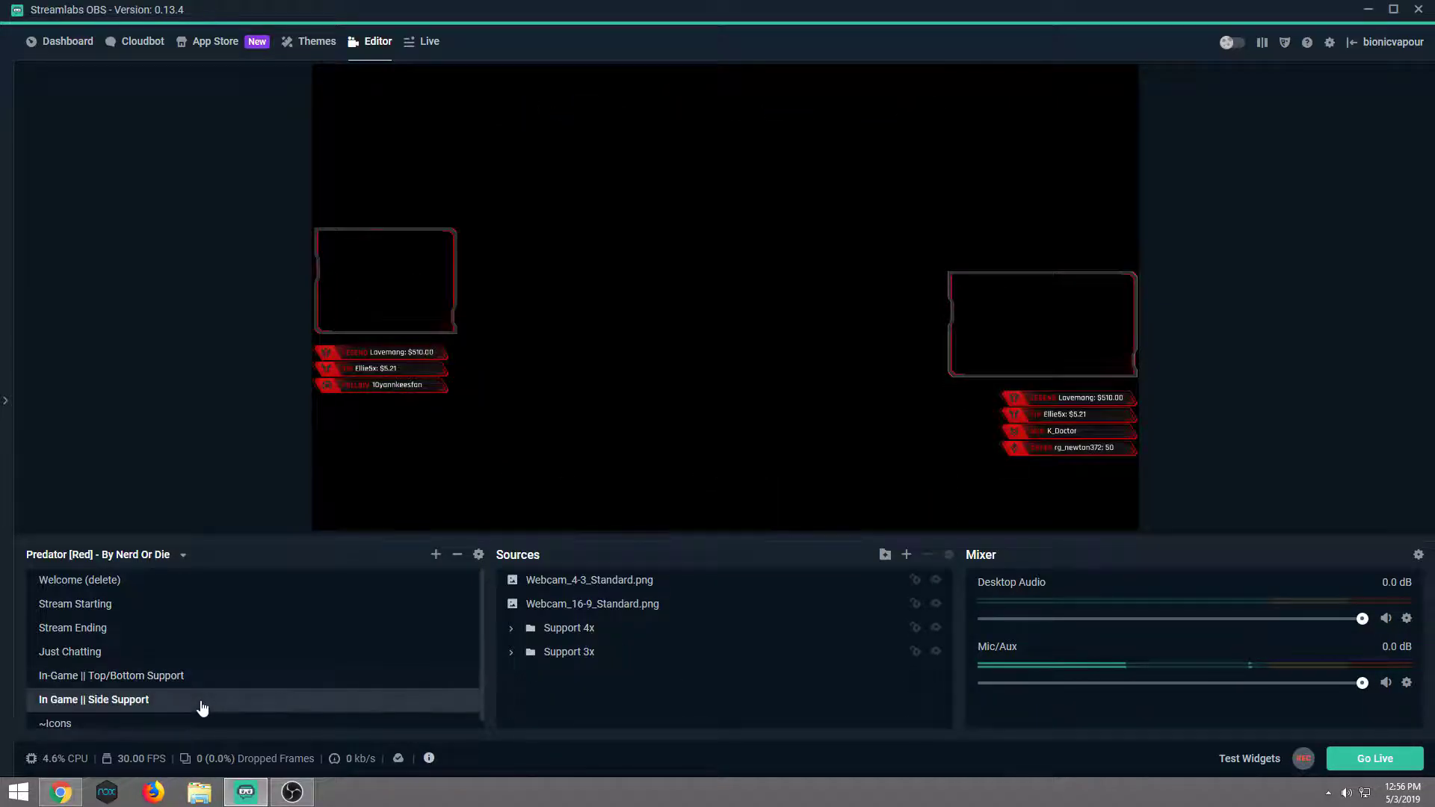
{"action": "left_click", "coordinate": [155, 679]}
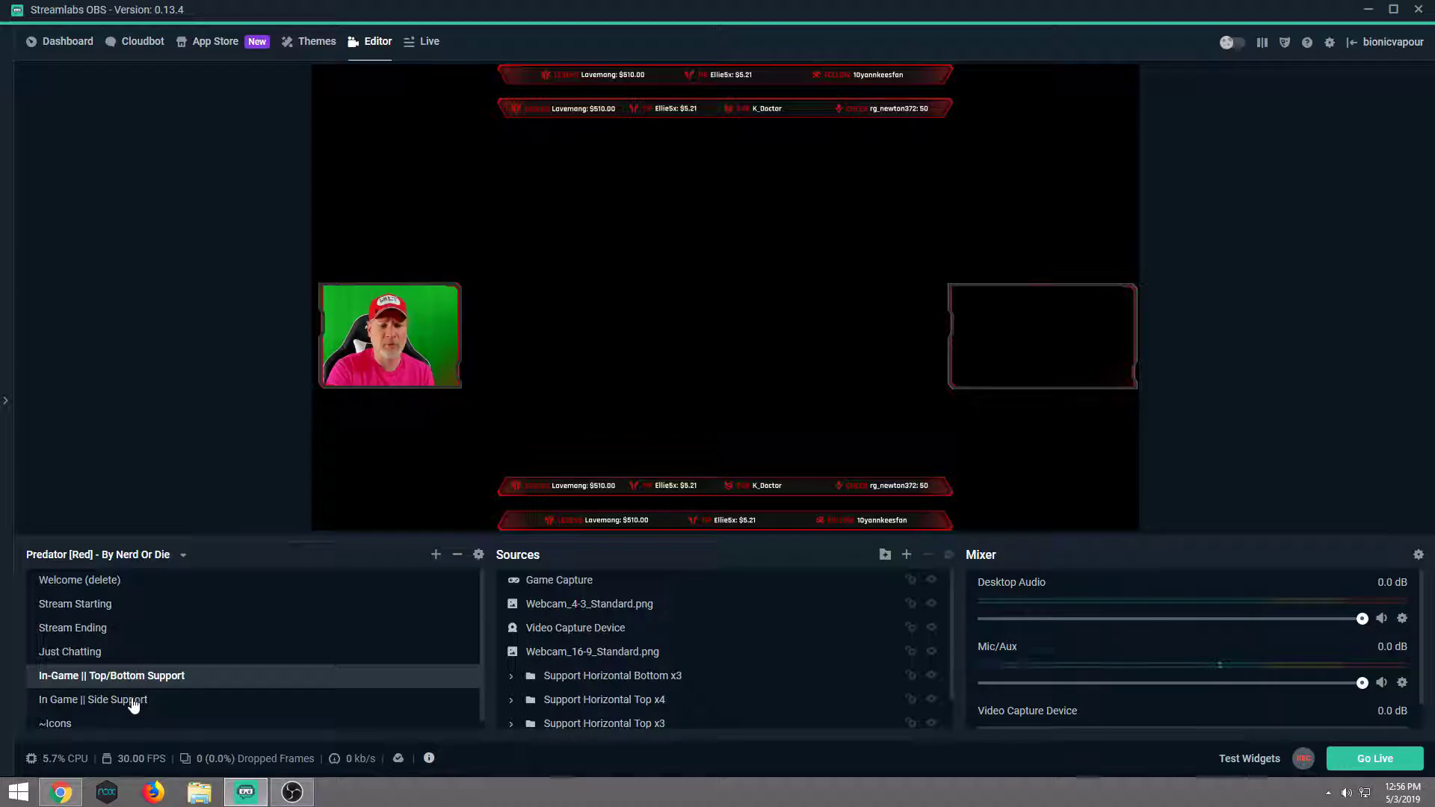
{"action": "left_click", "coordinate": [133, 702]}
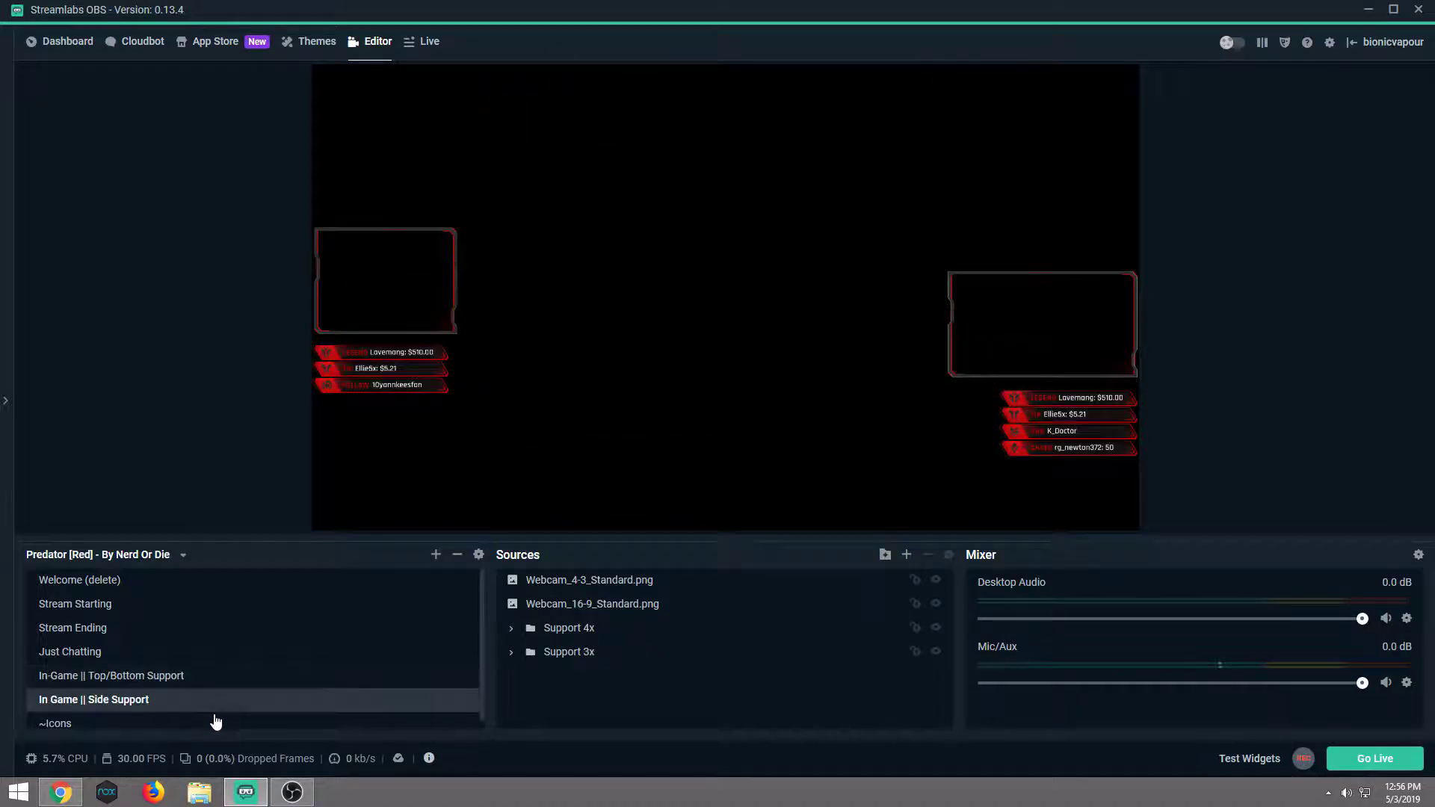
{"action": "left_click", "coordinate": [170, 681]}
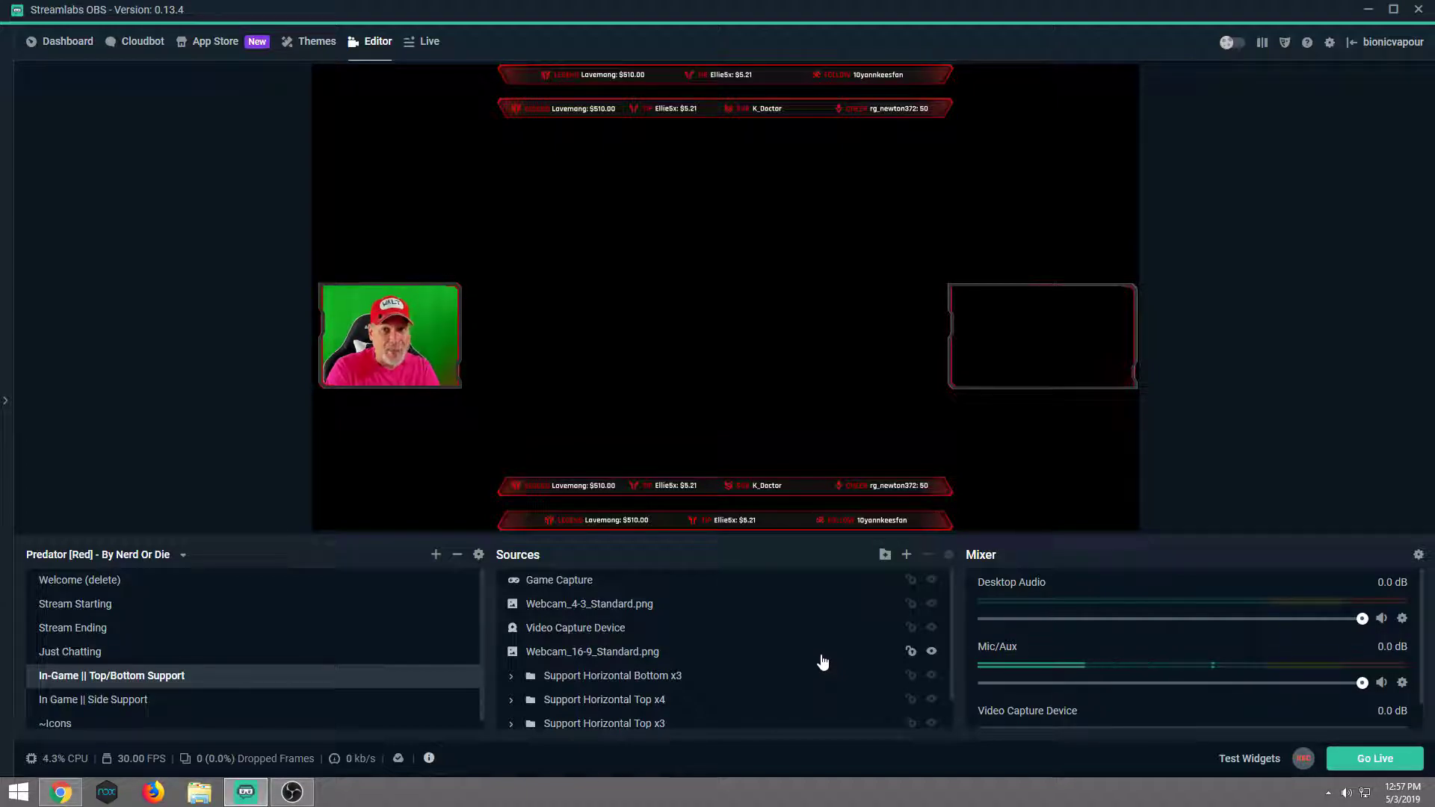
Hide the Bottom x3, Top x3 and Bottom x4 support bars, leaving only Top x4 visible
{"action": "scroll", "coordinate": [823, 662], "scroll_direction": "down", "scroll_amount": 1}
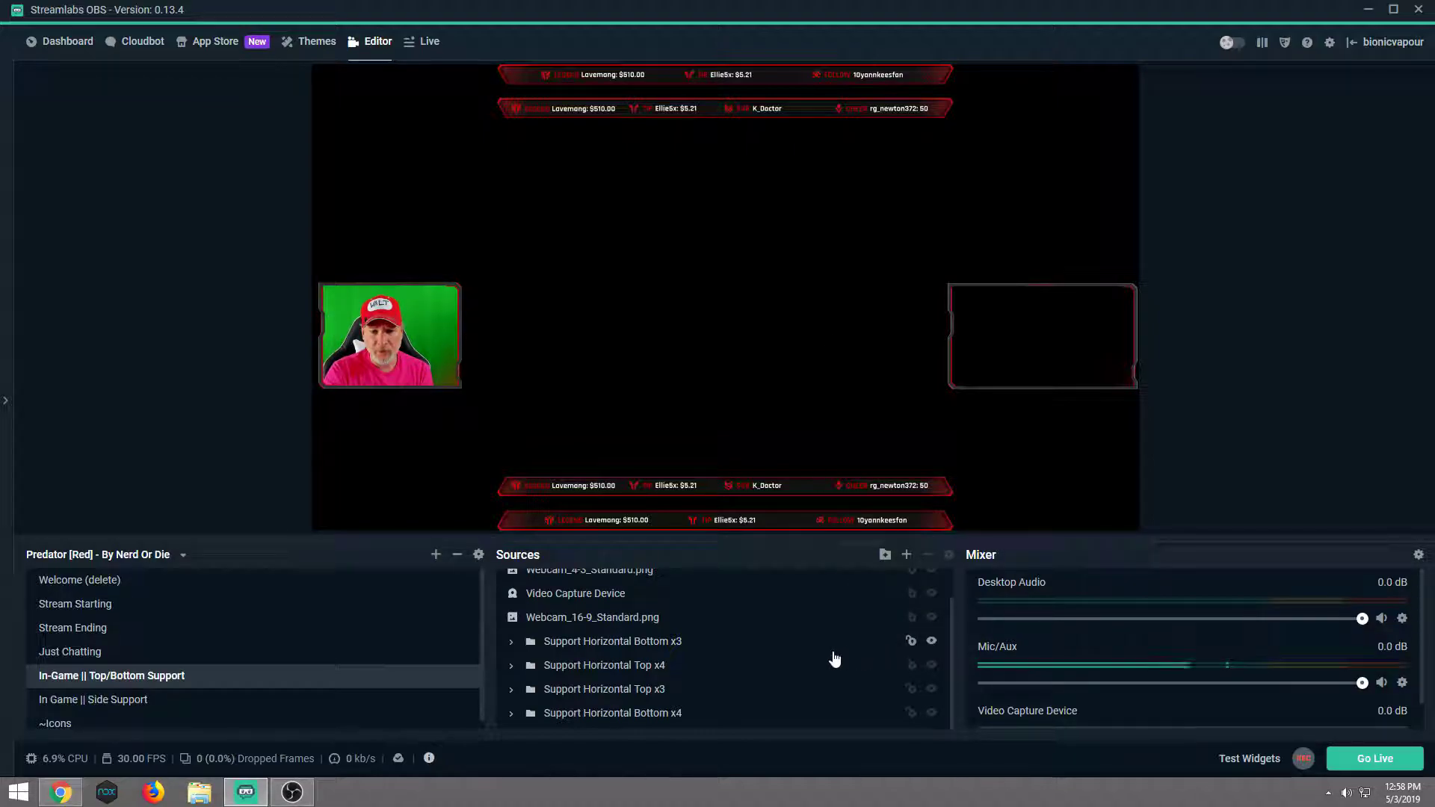
{"action": "left_click", "coordinate": [673, 78]}
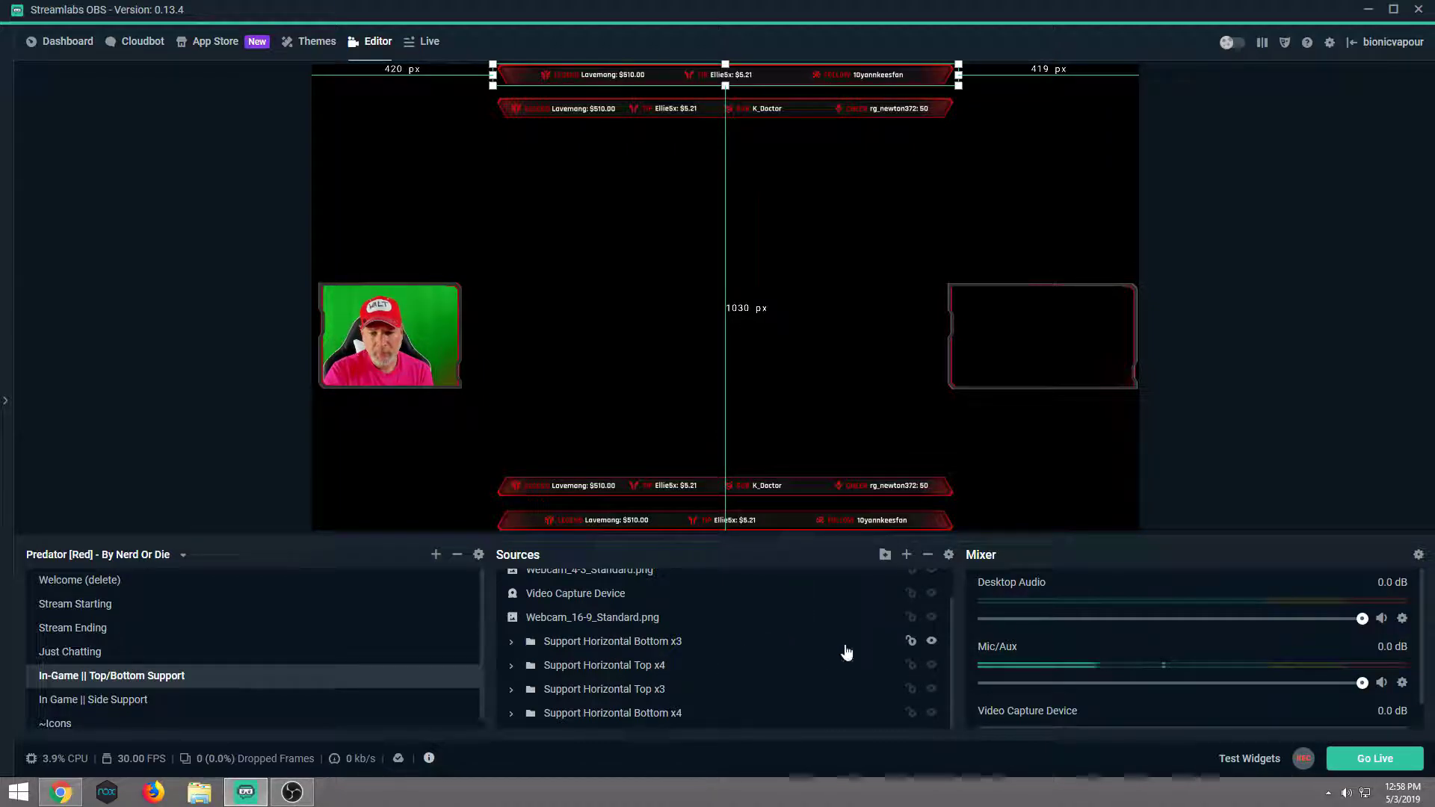
{"action": "left_click", "coordinate": [931, 643]}
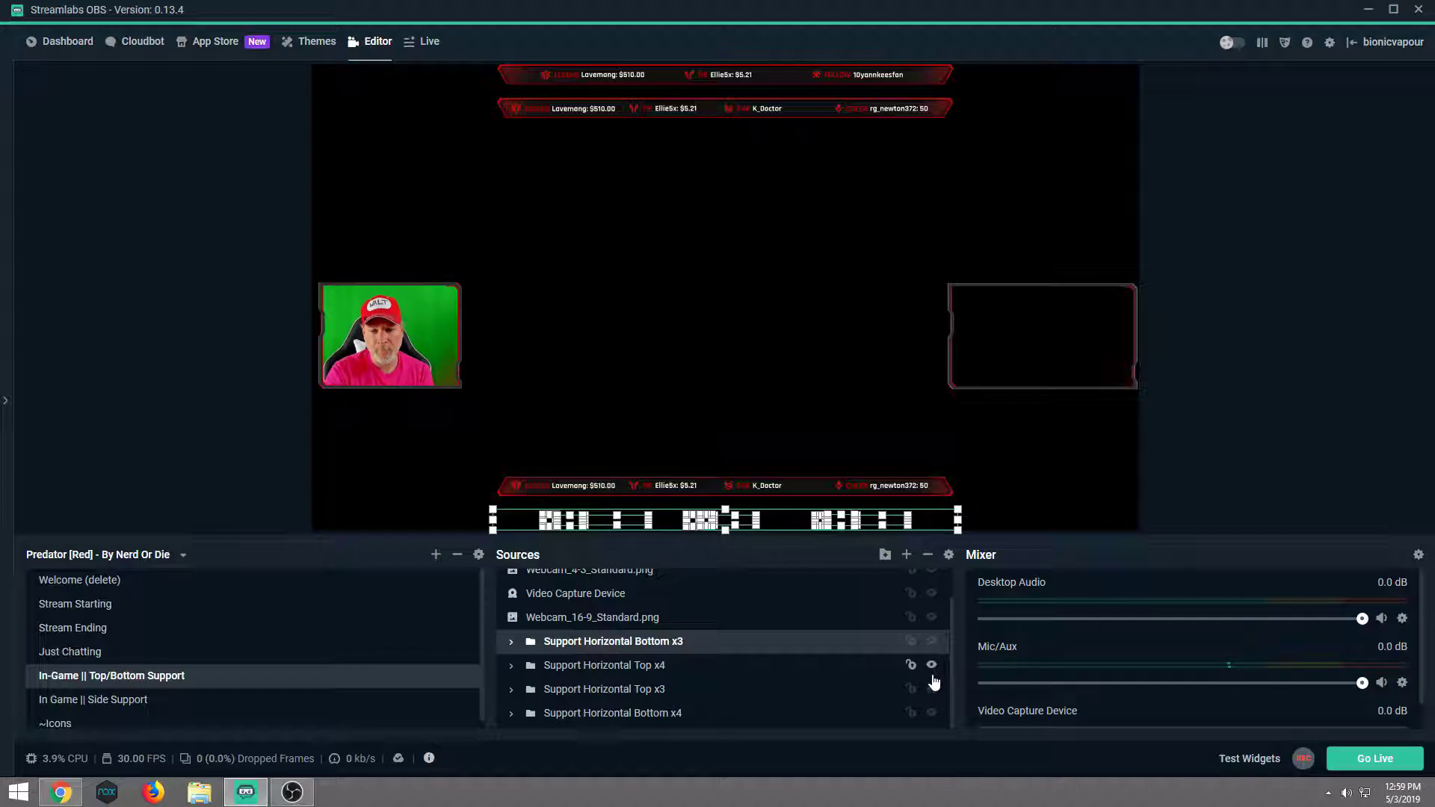
{"action": "left_click", "coordinate": [932, 666]}
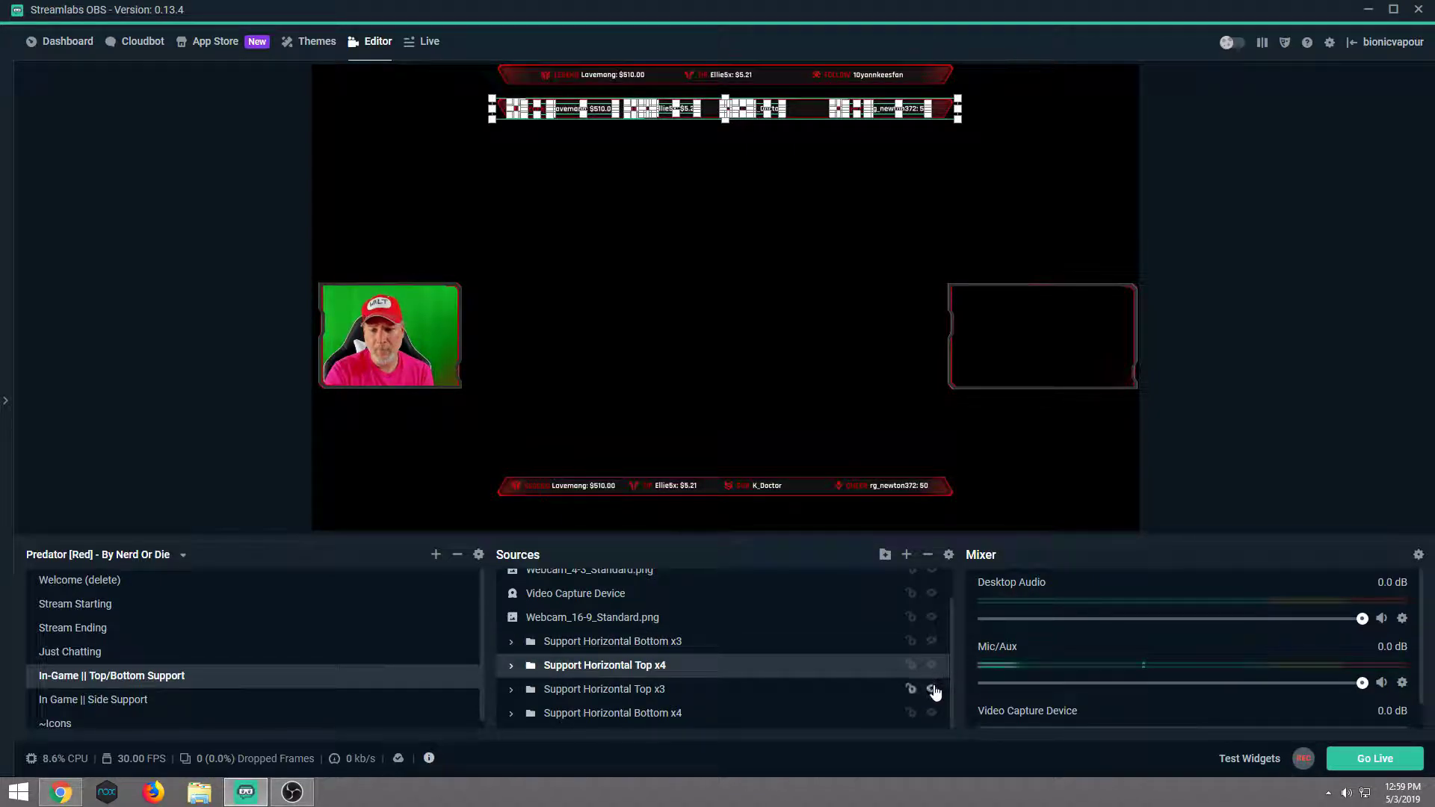
{"action": "left_click", "coordinate": [932, 689]}
{"action": "left_click", "coordinate": [933, 690]}
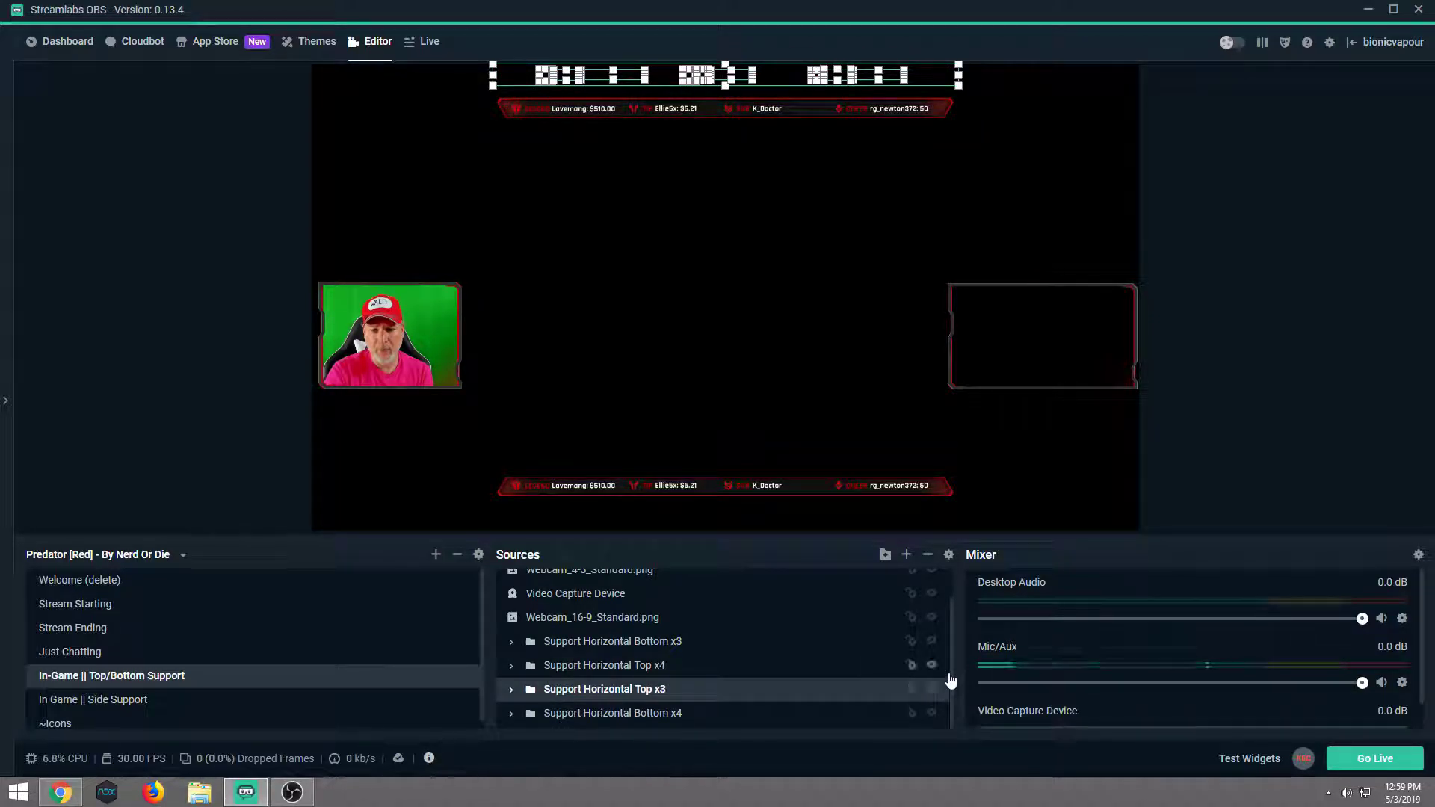
{"action": "left_click", "coordinate": [932, 714]}
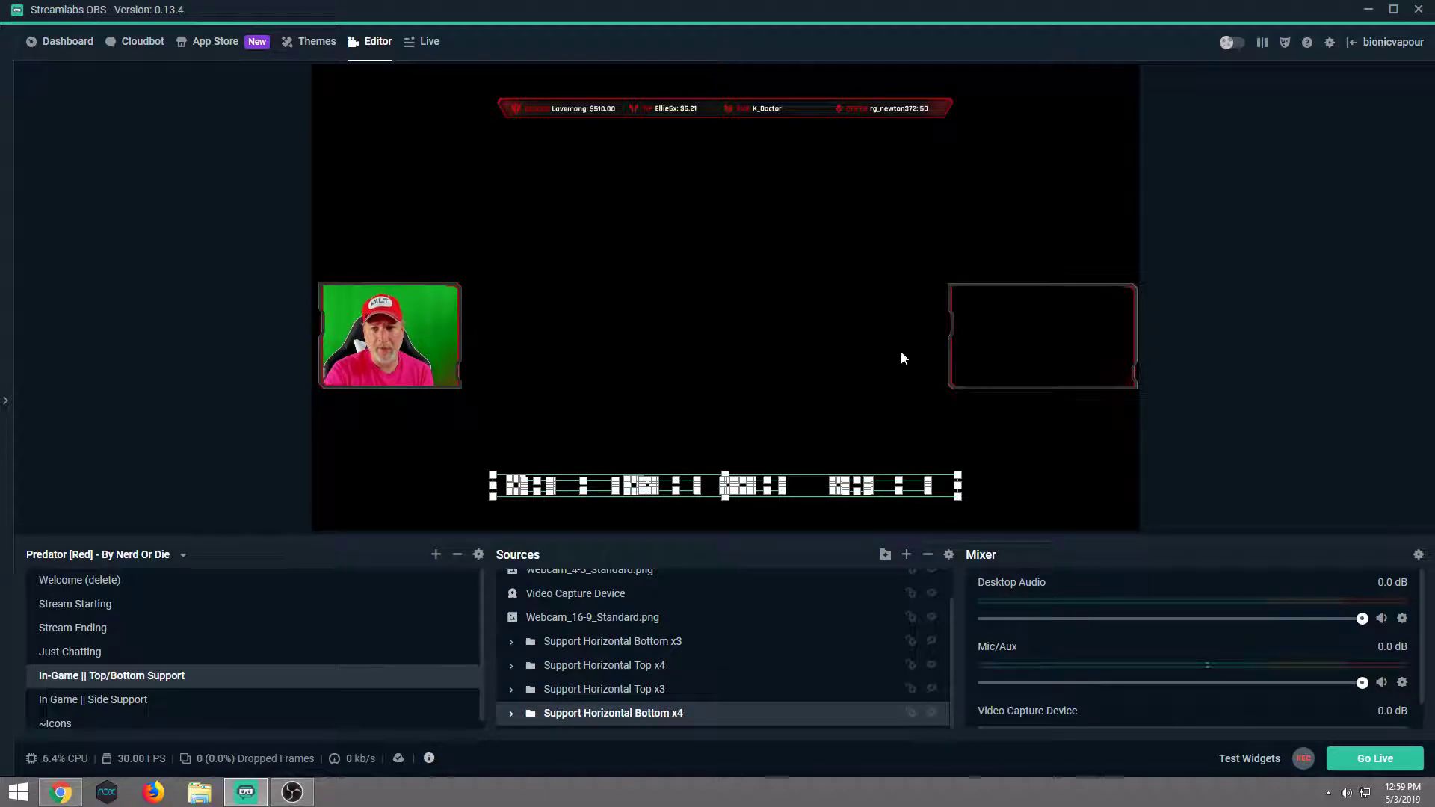
{"action": "left_click", "coordinate": [882, 338]}
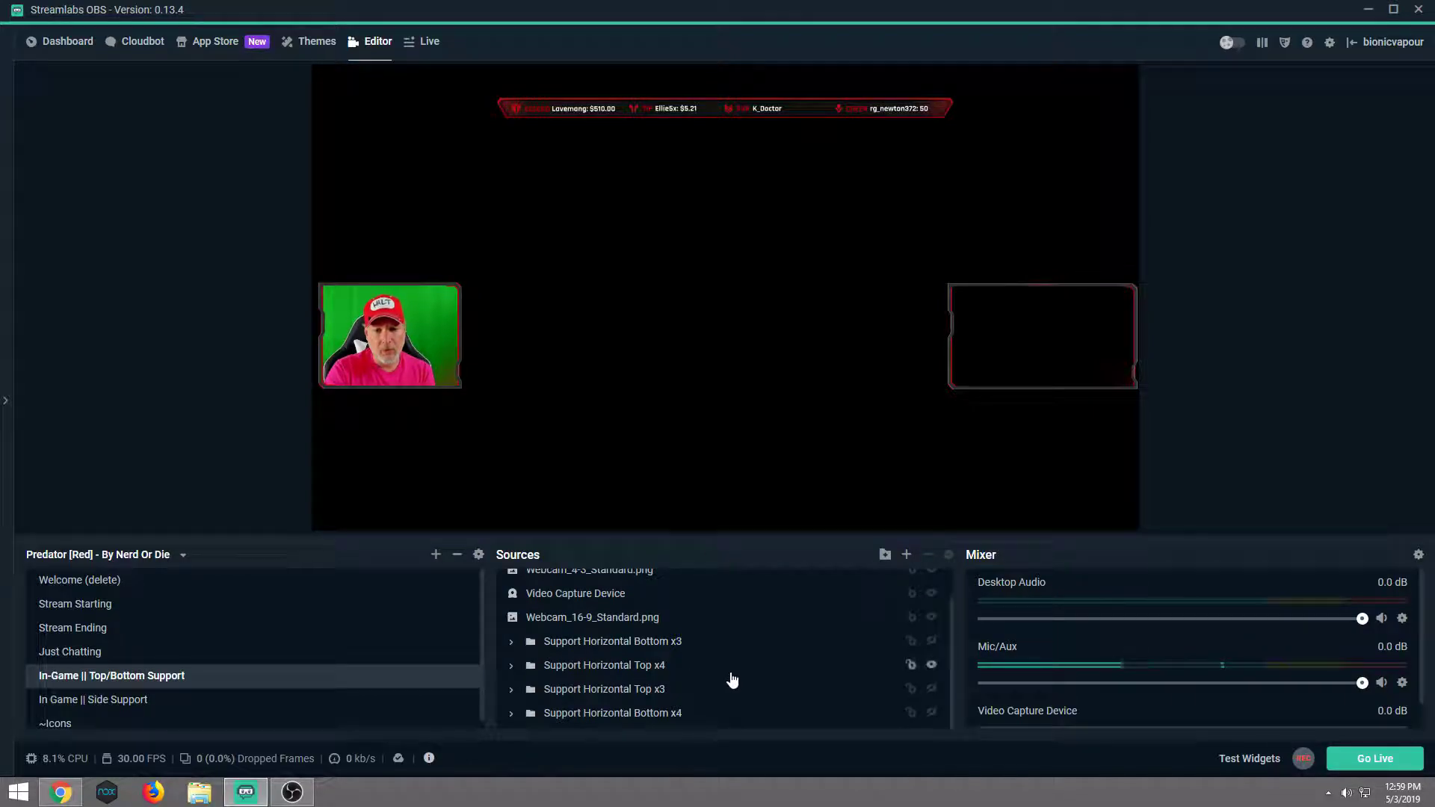
{"action": "left_click", "coordinate": [710, 109]}
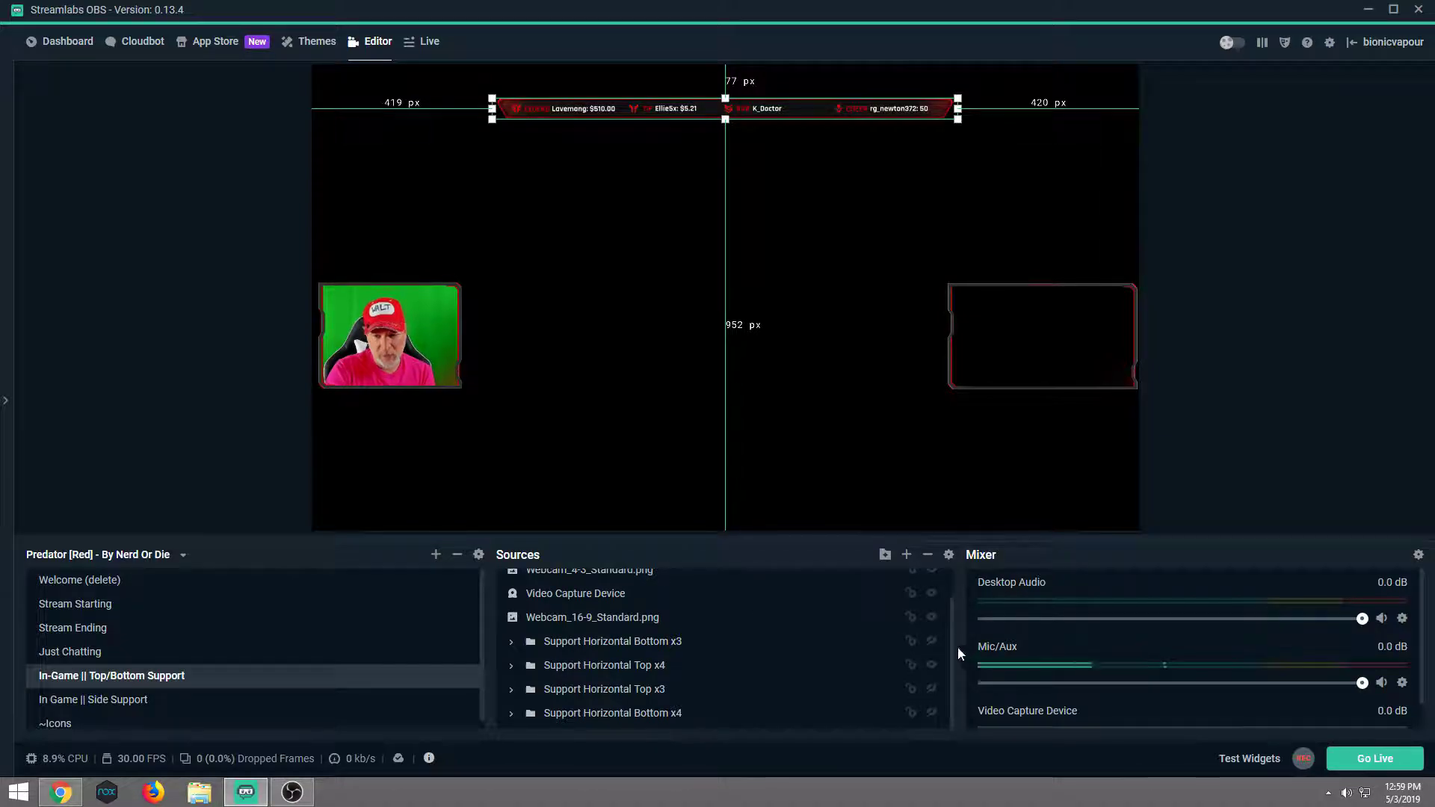
Move the Support Horizontal Top x4 bar up to the top edge and expand its group
{"action": "left_click", "coordinate": [559, 644]}
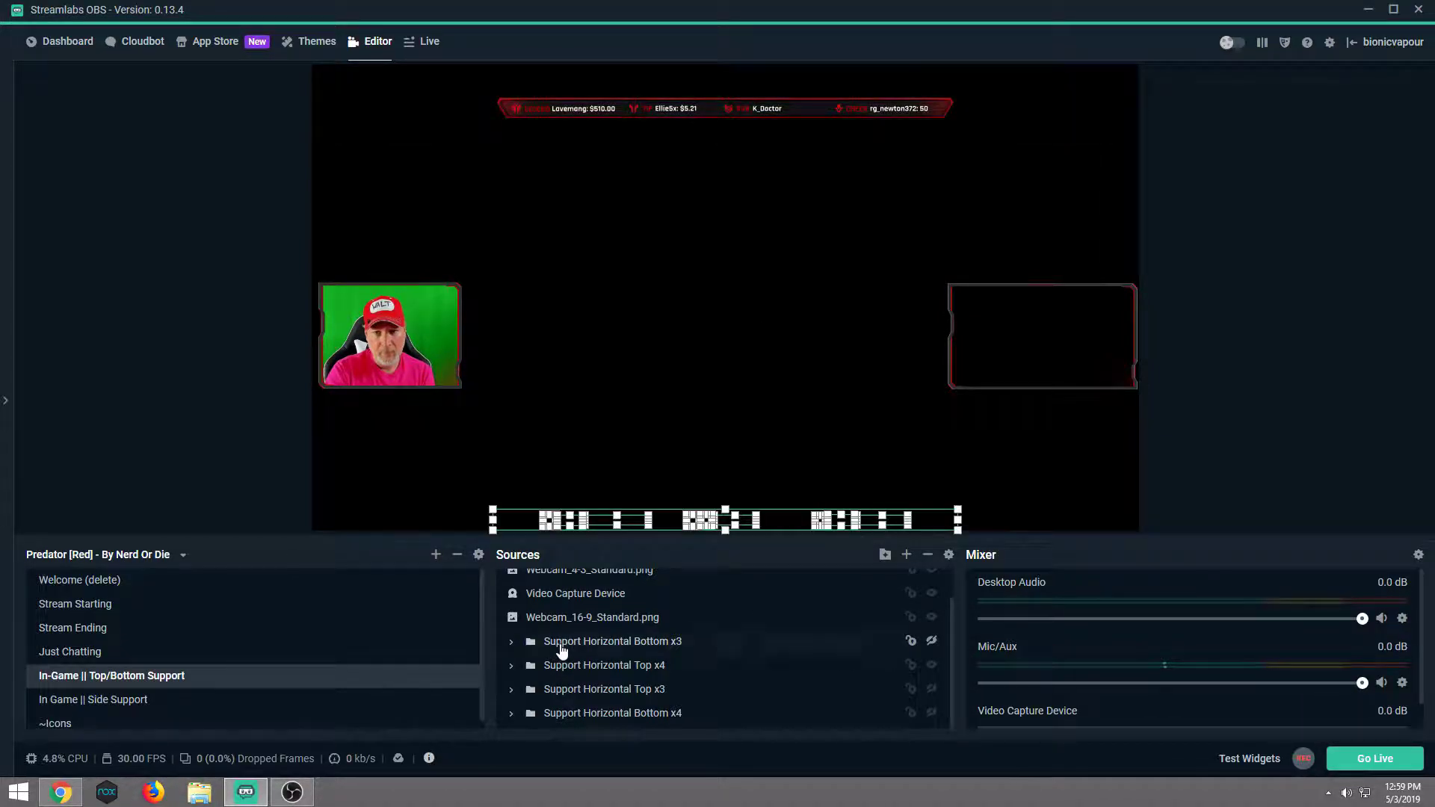
{"action": "left_click", "coordinate": [573, 673]}
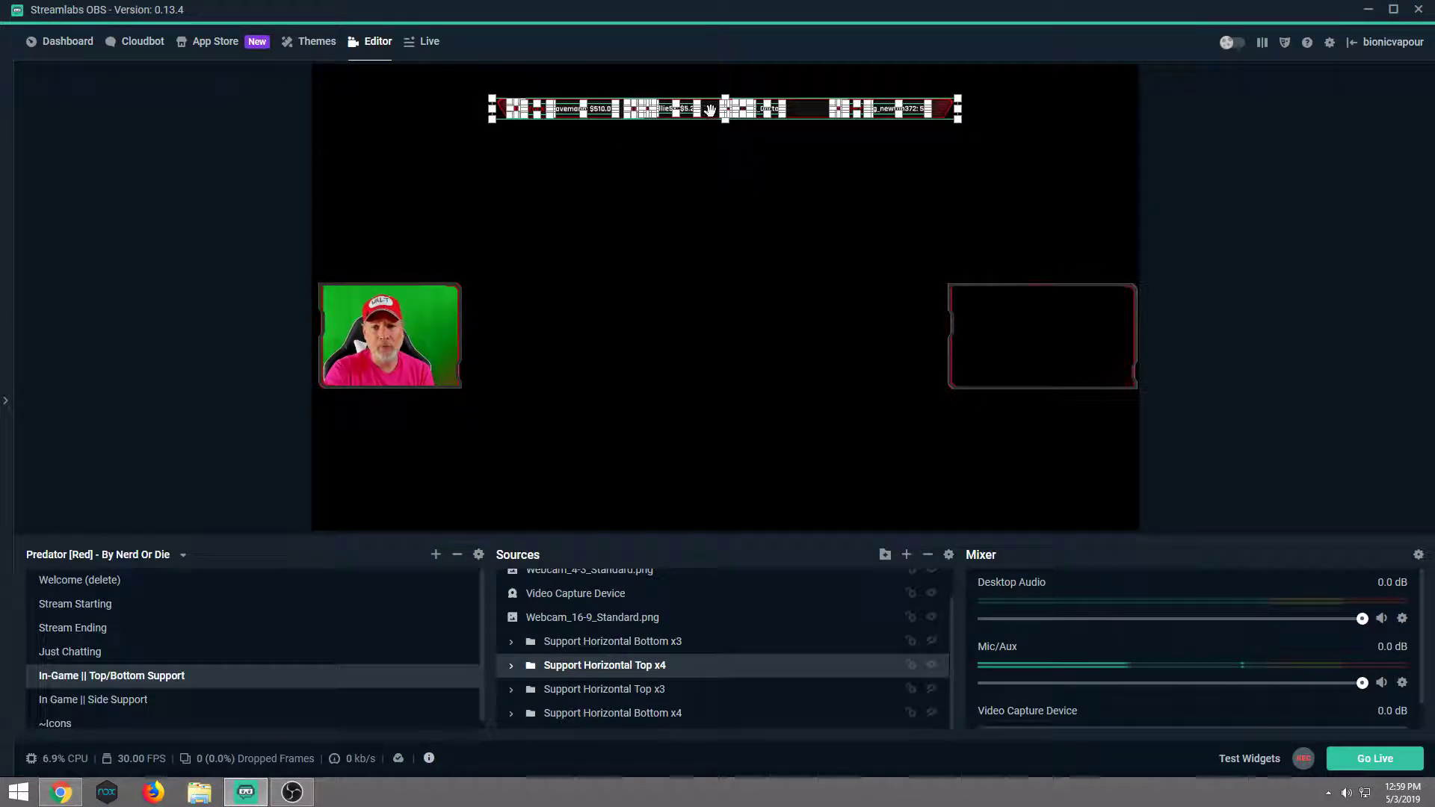
{"action": "left_click_drag", "start_coordinate": [694, 106], "coordinate": [702, 93]}
{"action": "left_click", "coordinate": [513, 666]}
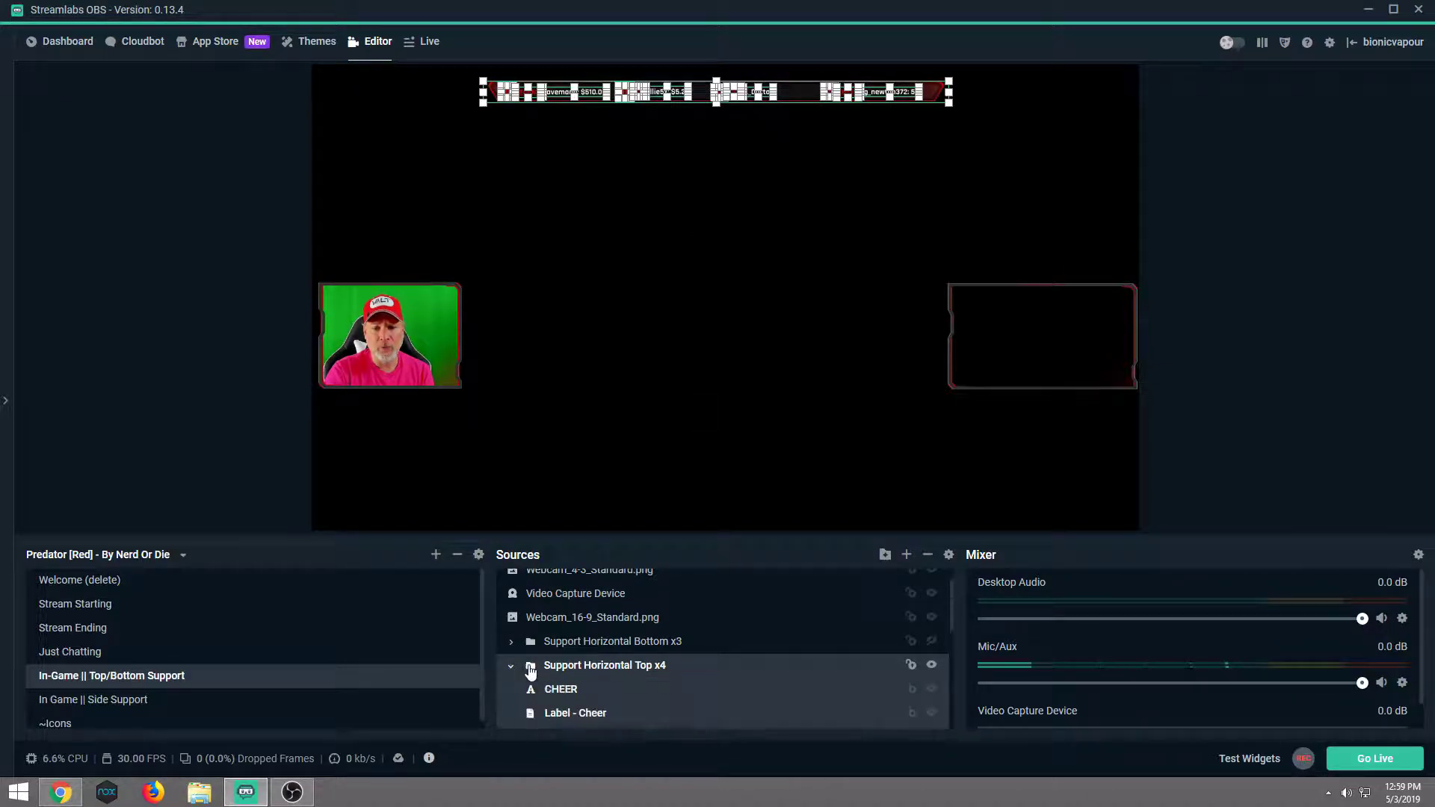
{"action": "scroll", "coordinate": [616, 688], "scroll_direction": "down", "scroll_amount": 1}
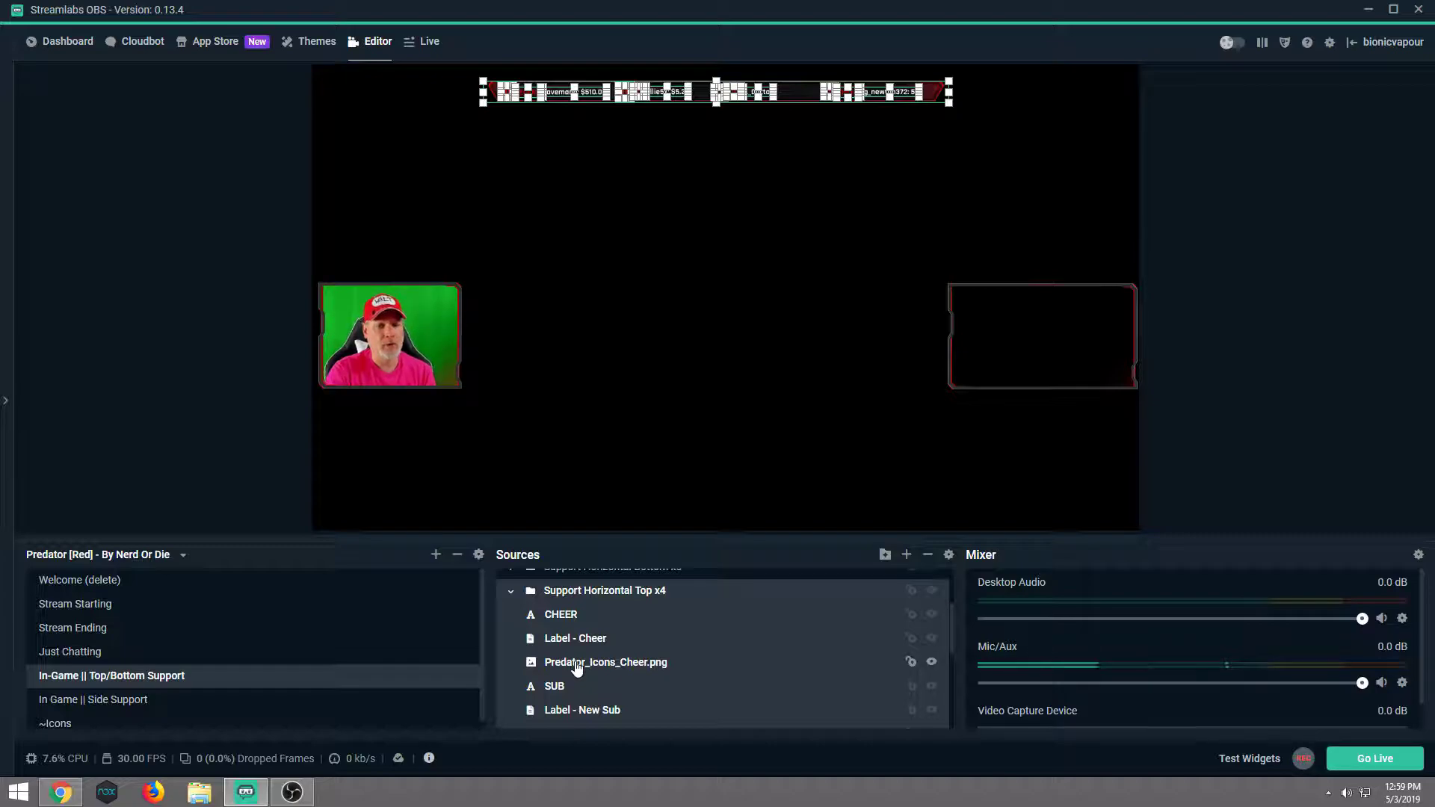
{"action": "left_click", "coordinate": [55, 725]}
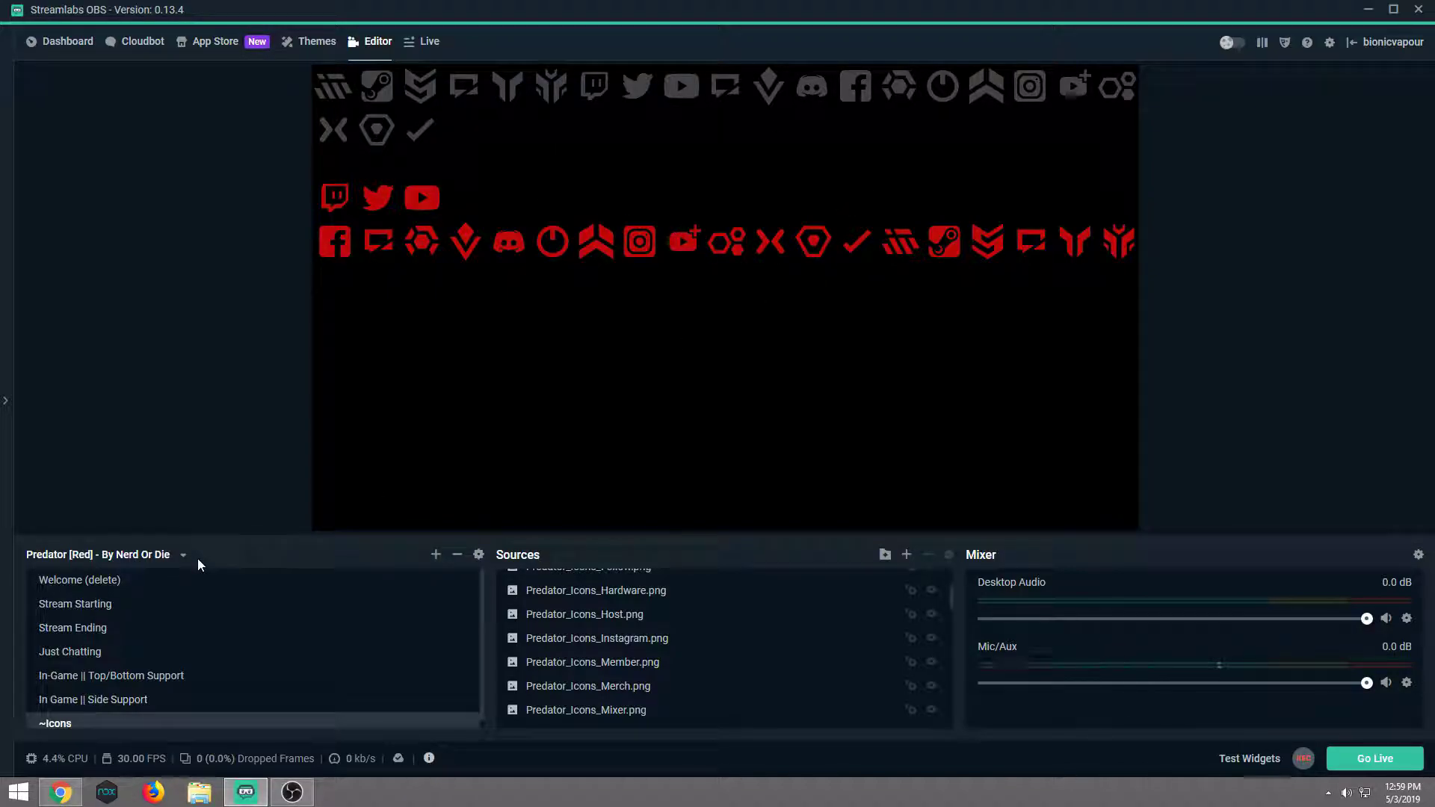
{"action": "left_click", "coordinate": [124, 679]}
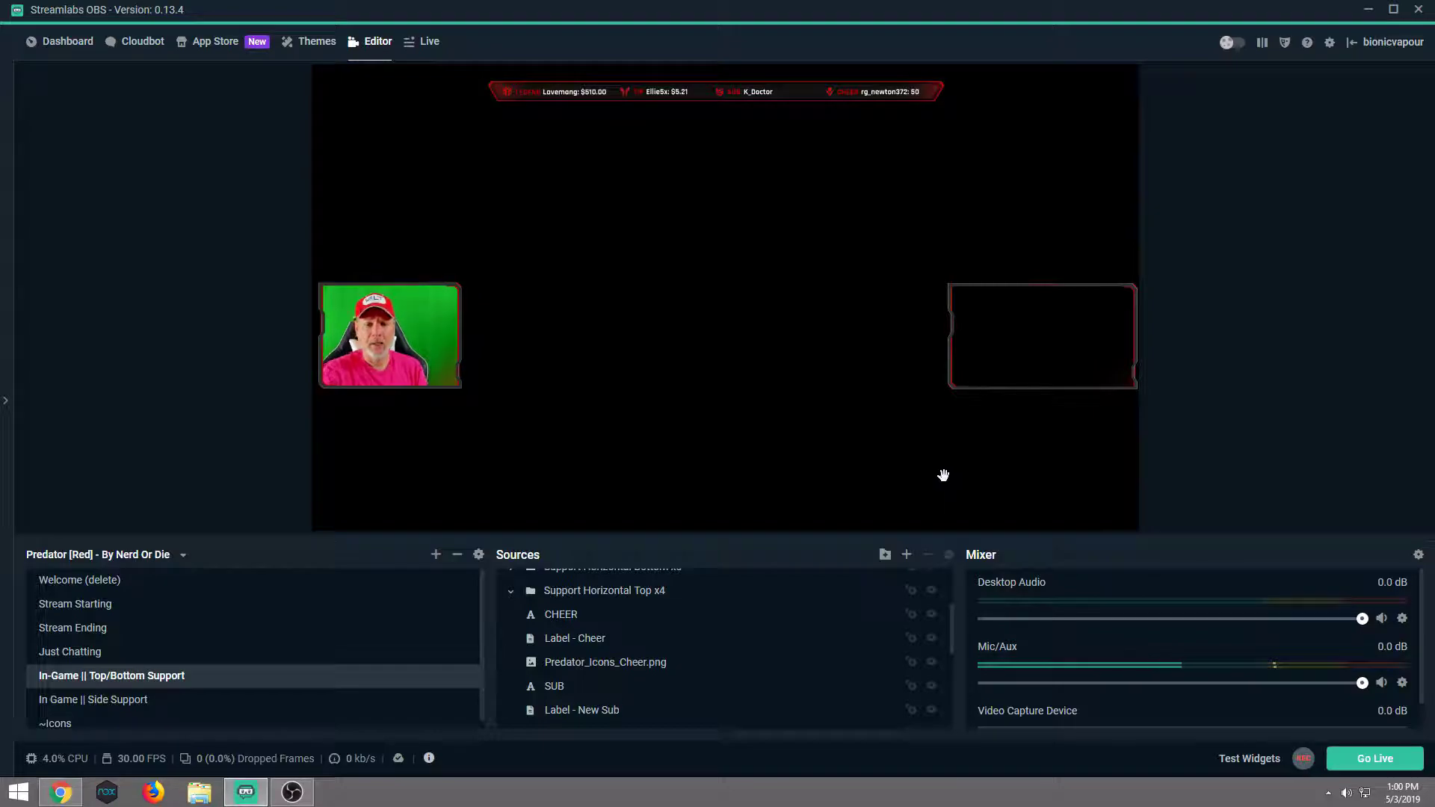
{"action": "scroll", "coordinate": [827, 663], "scroll_direction": "up", "scroll_amount": 3}
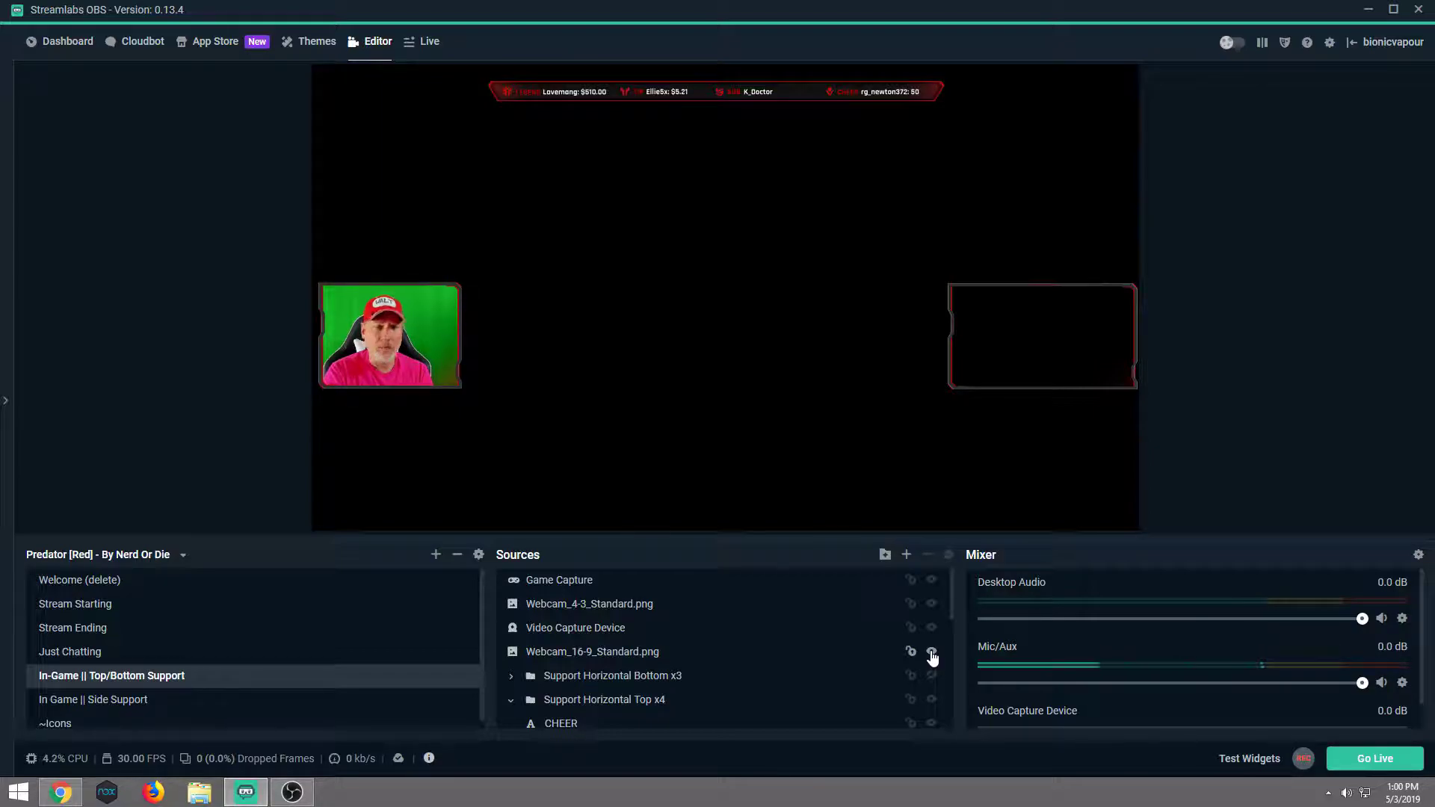
Select the Webcam_16-9_Standard.png frame overlay in the Sources list
{"action": "left_click", "coordinate": [929, 654]}
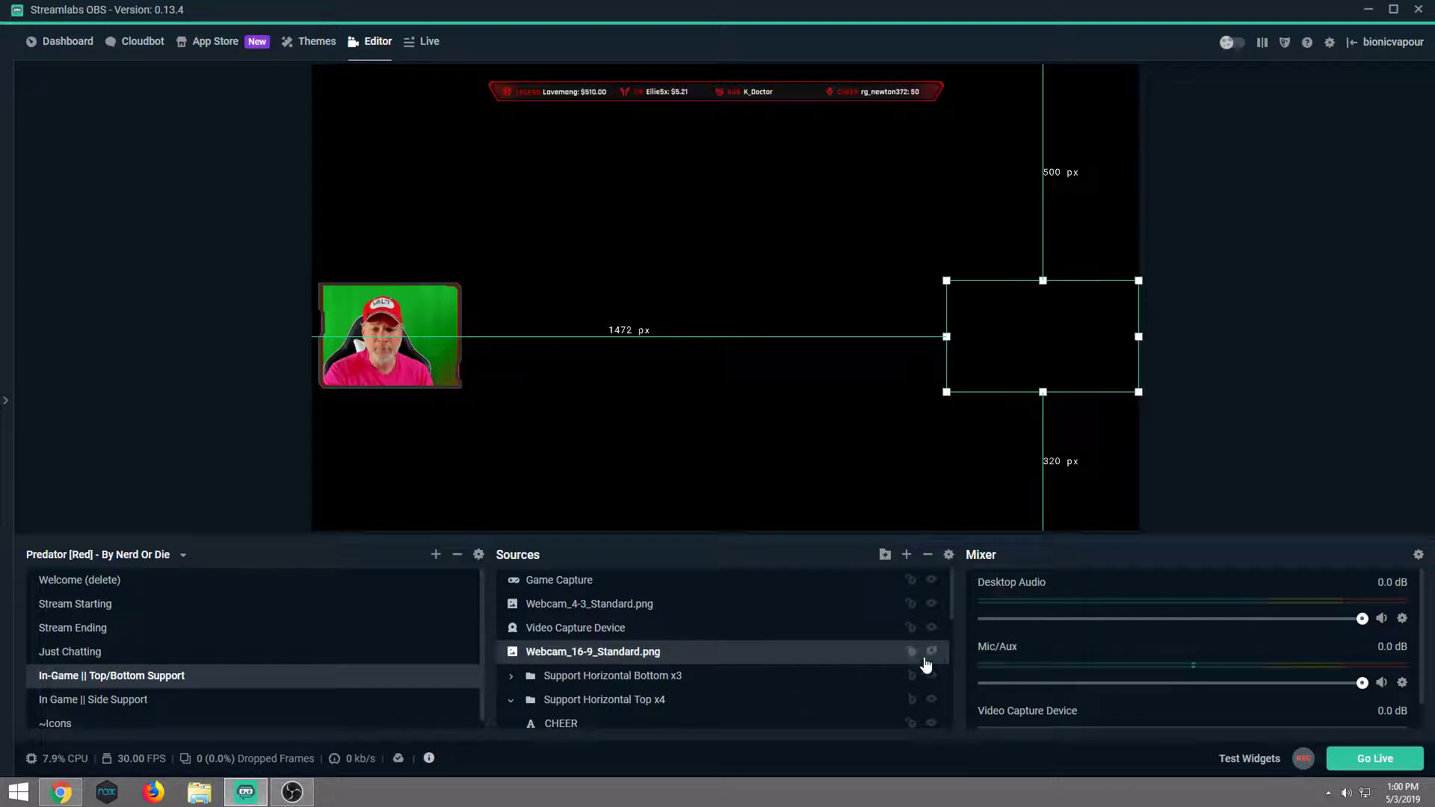
Lock Webcam_16-9_Standard.png, Support Horizontal Bottom x3 and Top x4, then collapse the Top x4 folder
{"action": "left_click", "coordinate": [910, 653]}
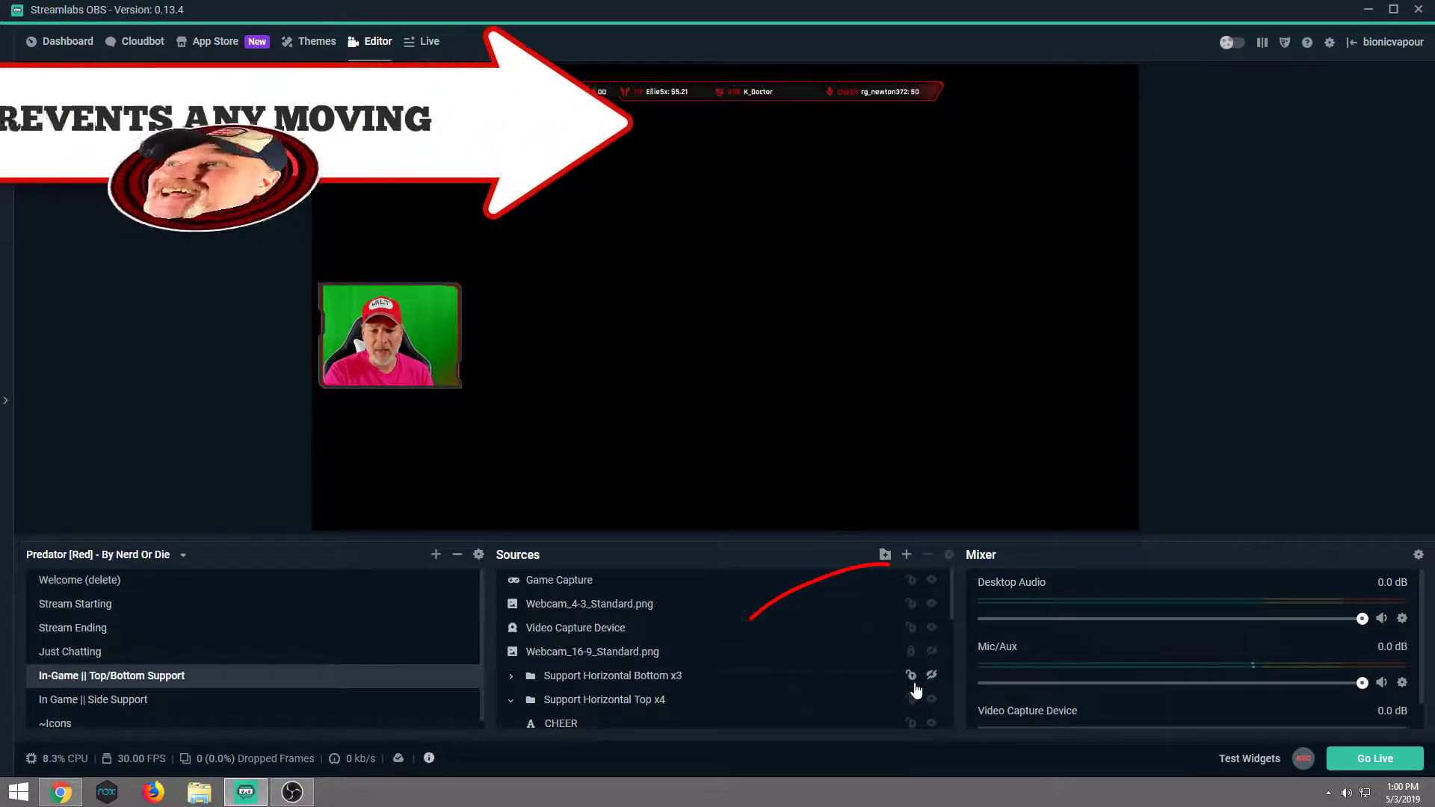
{"action": "left_click", "coordinate": [912, 680]}
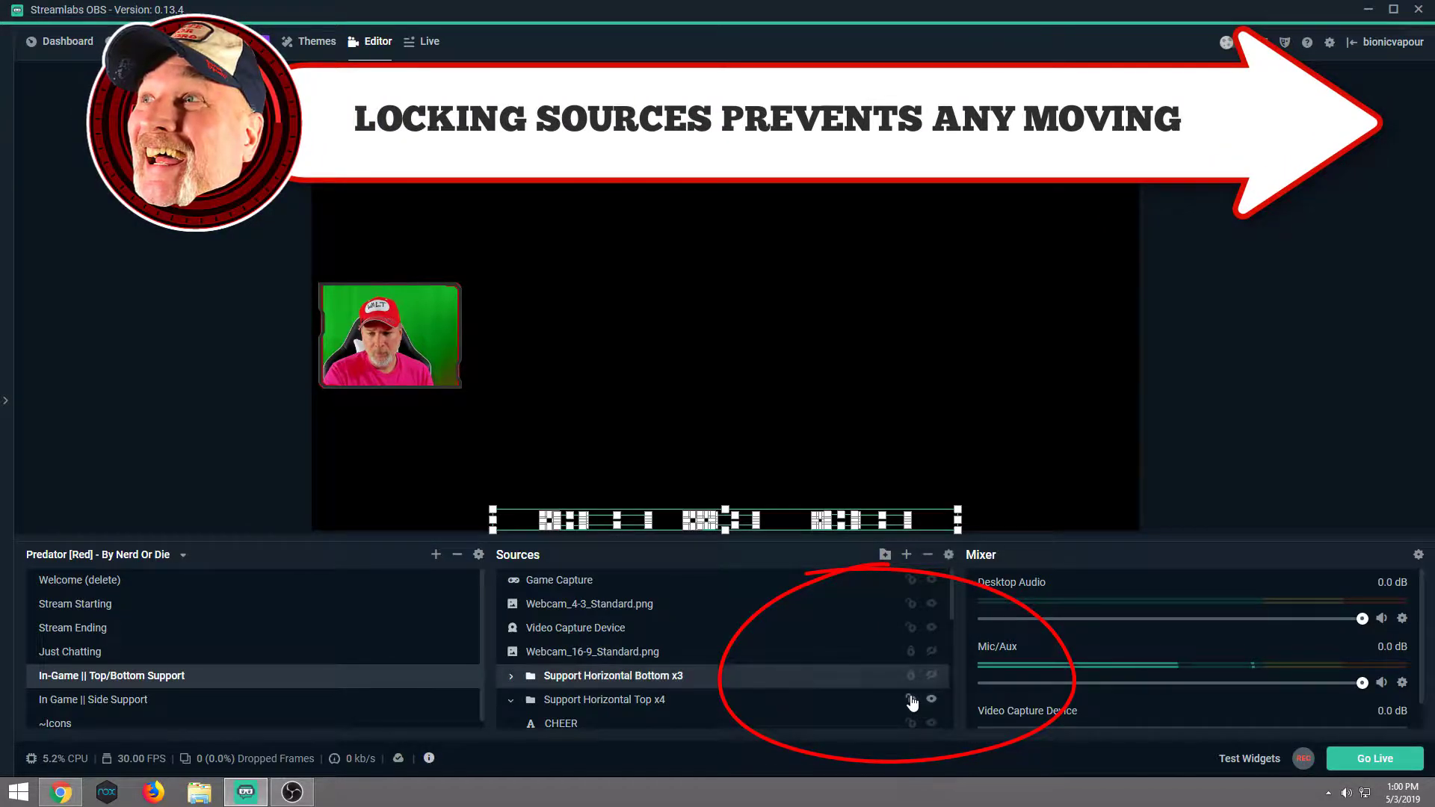
{"action": "left_click", "coordinate": [912, 699]}
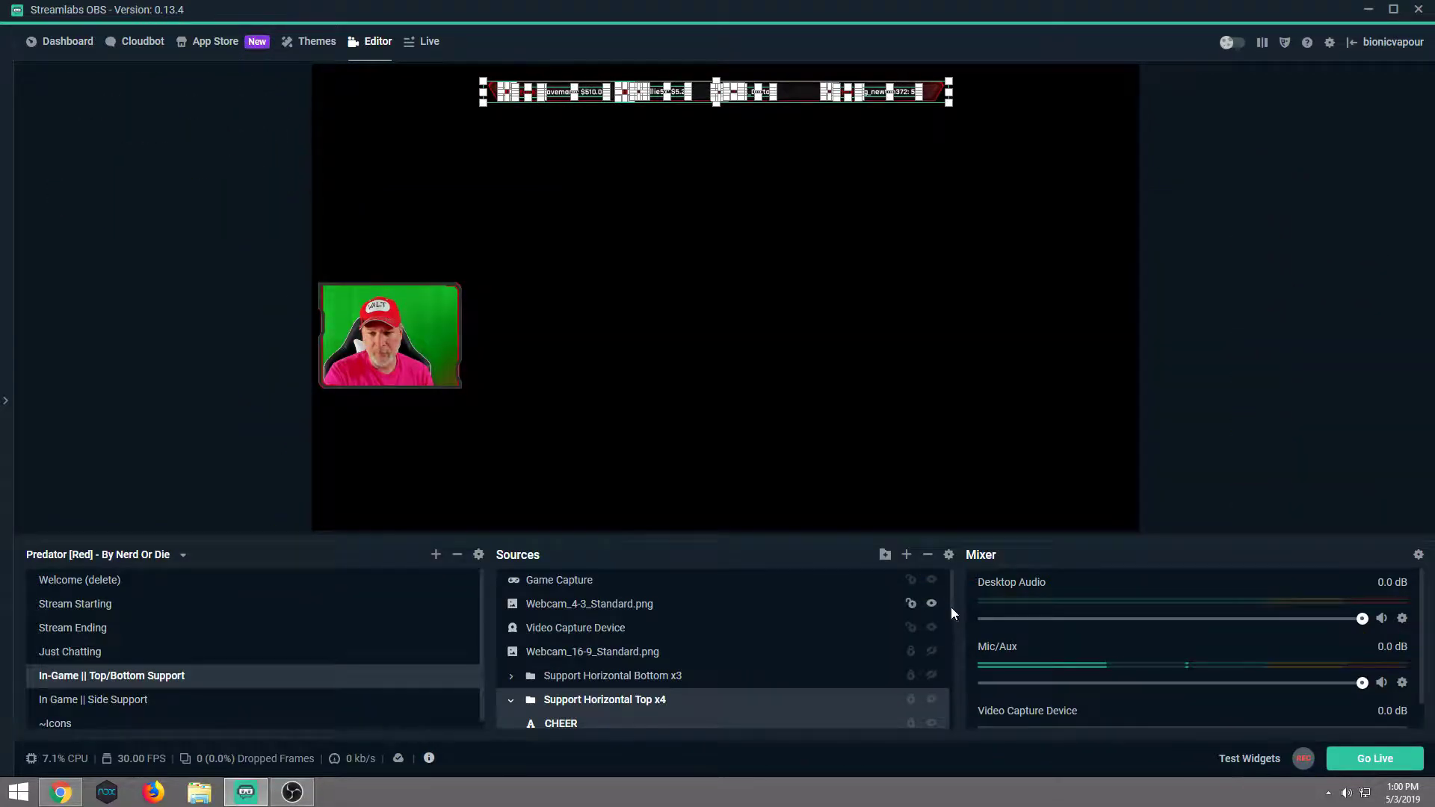
{"action": "scroll", "coordinate": [951, 610], "scroll_direction": "down", "scroll_amount": 1}
{"action": "left_click_drag", "start_coordinate": [953, 612], "coordinate": [951, 628]}
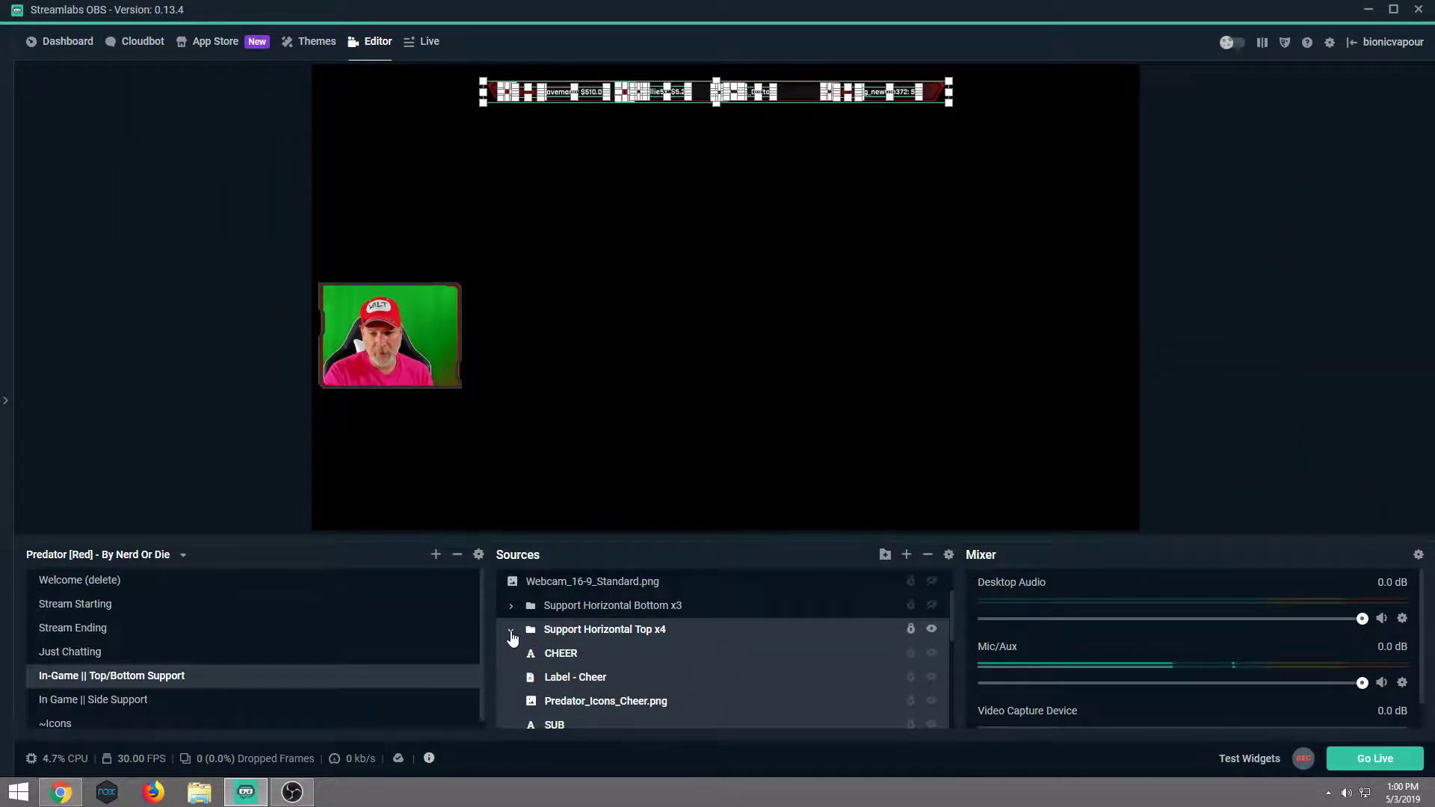
{"action": "left_click", "coordinate": [511, 634]}
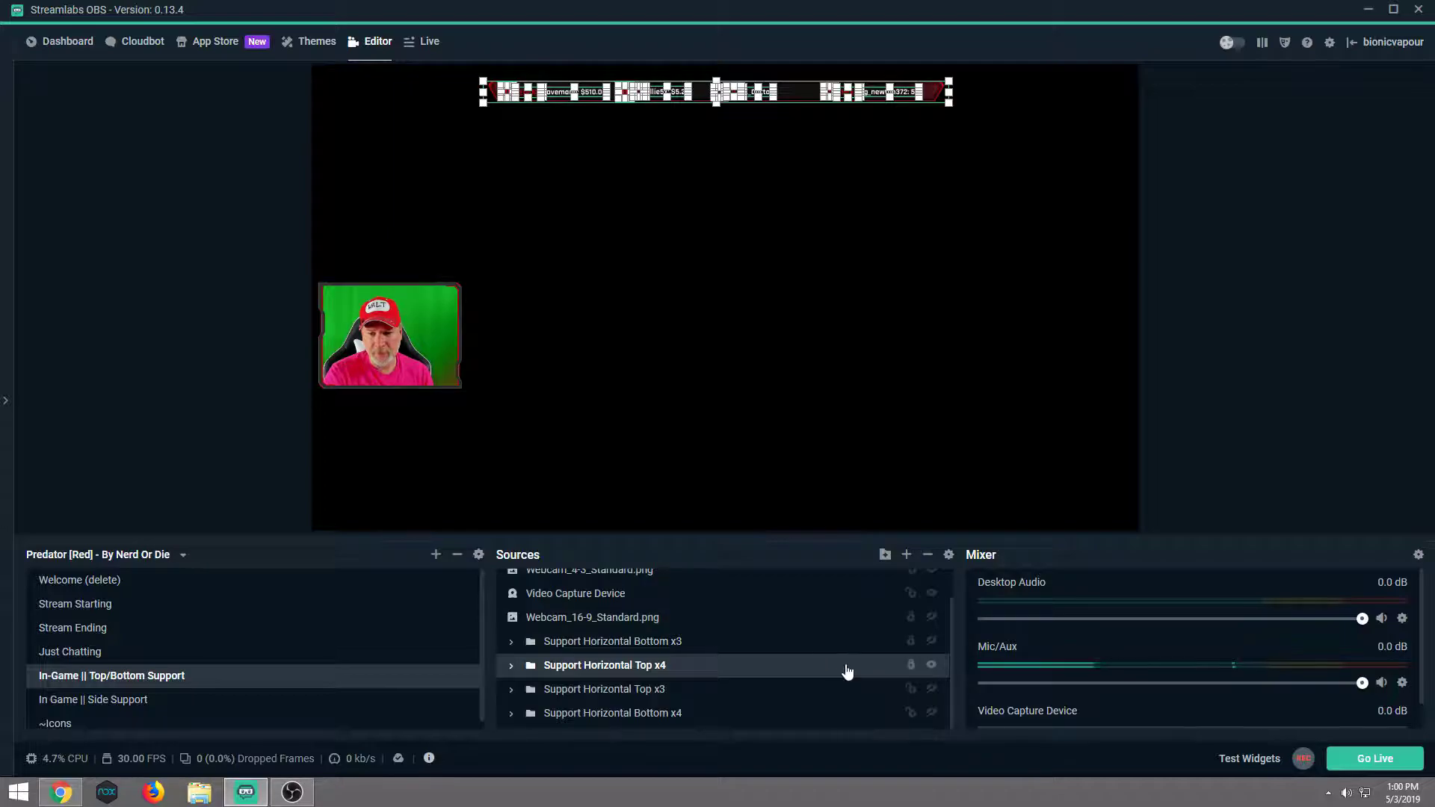
{"action": "left_click", "coordinate": [906, 693]}
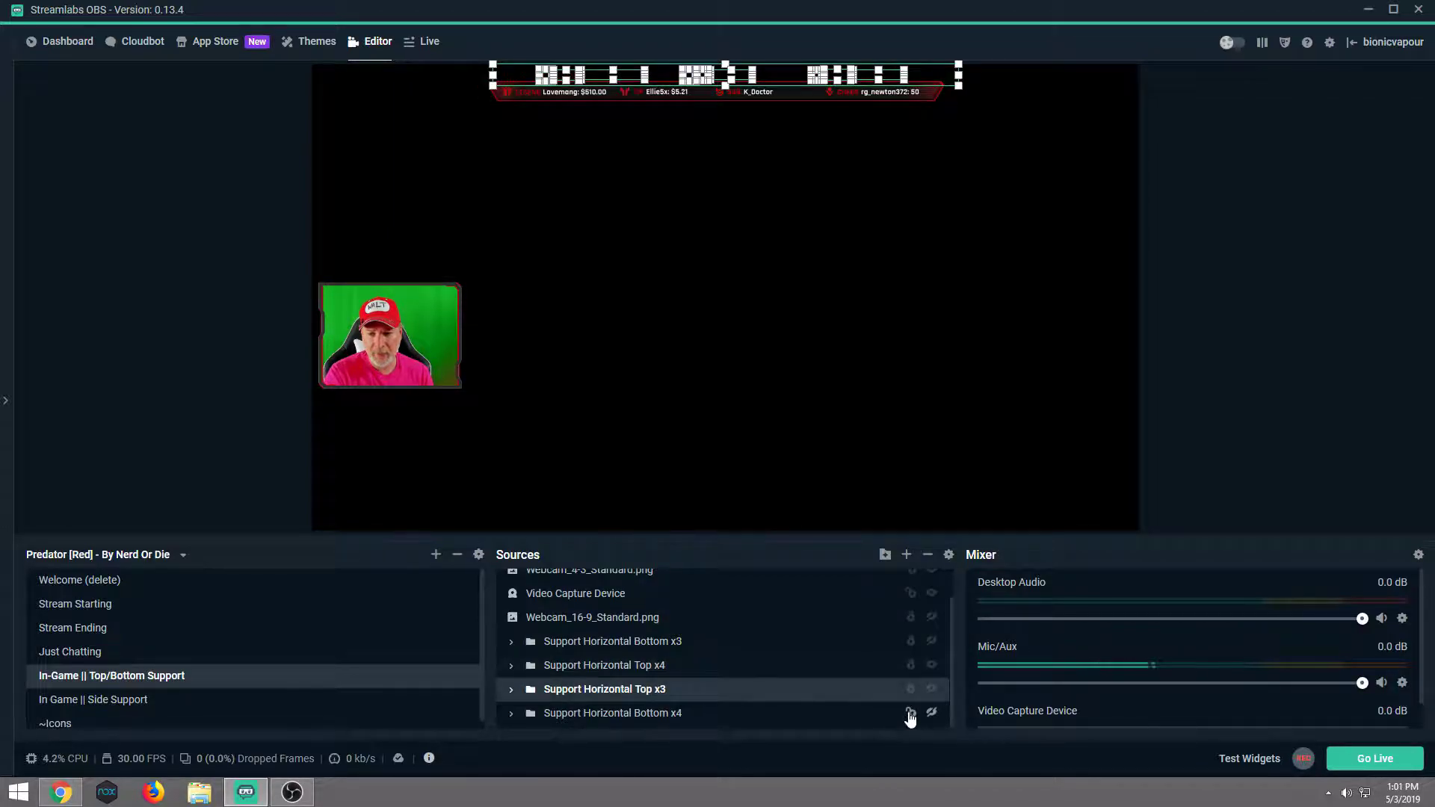
{"action": "left_click", "coordinate": [908, 716]}
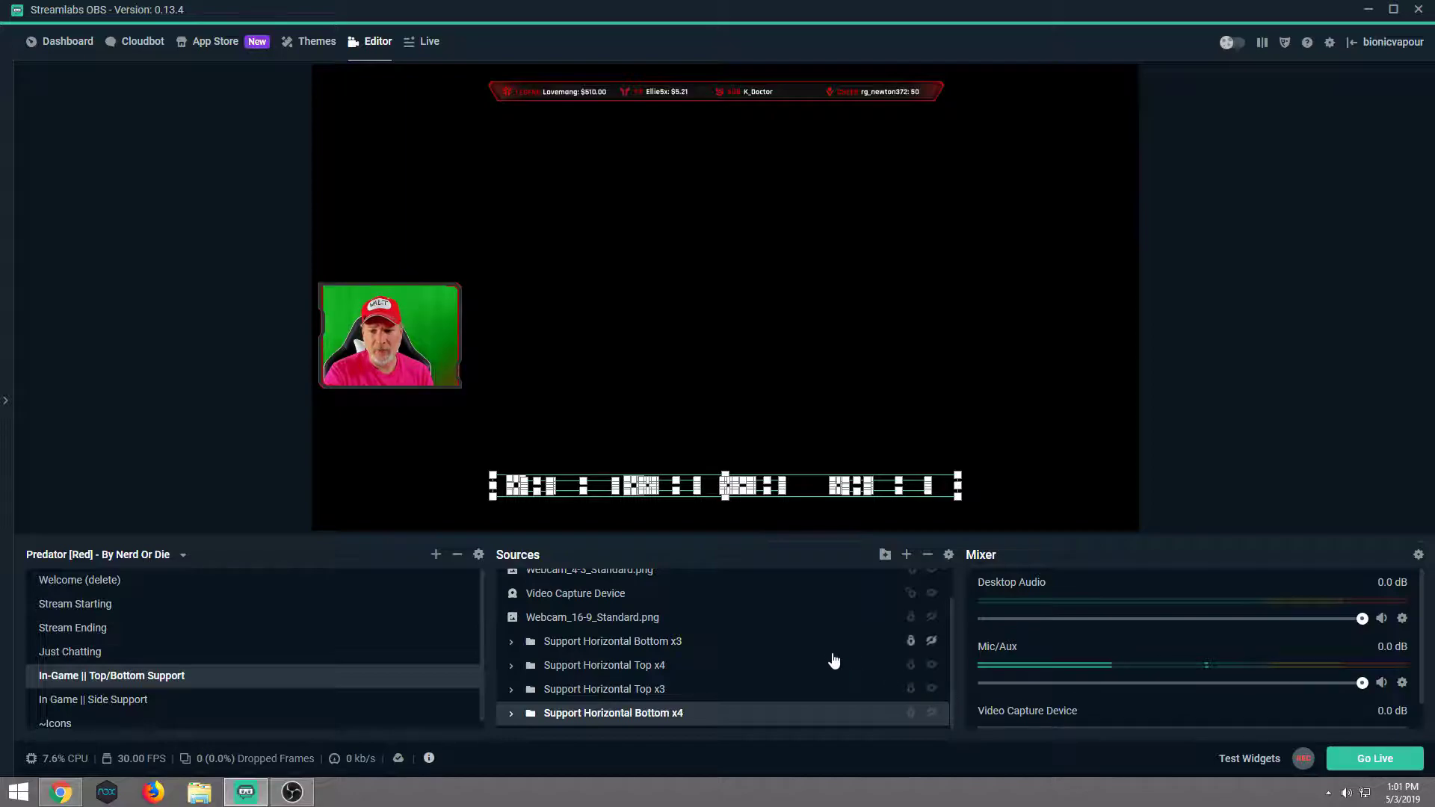
{"action": "scroll", "coordinate": [845, 669], "scroll_direction": "up", "scroll_amount": 1}
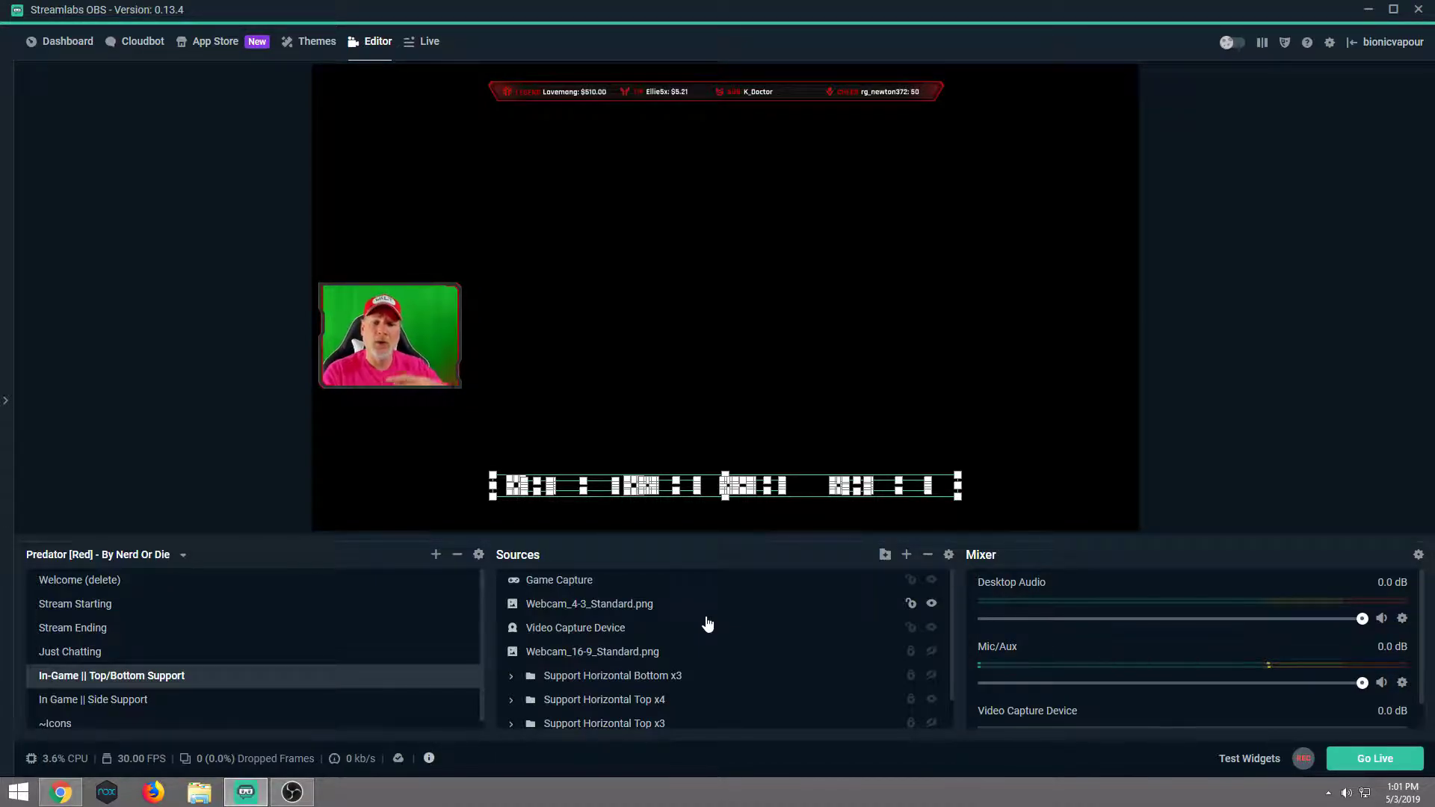
Move the Webcam_4-3_Standard.png frame down around the webcam feed near the lower-left
{"action": "left_click", "coordinate": [515, 681]}
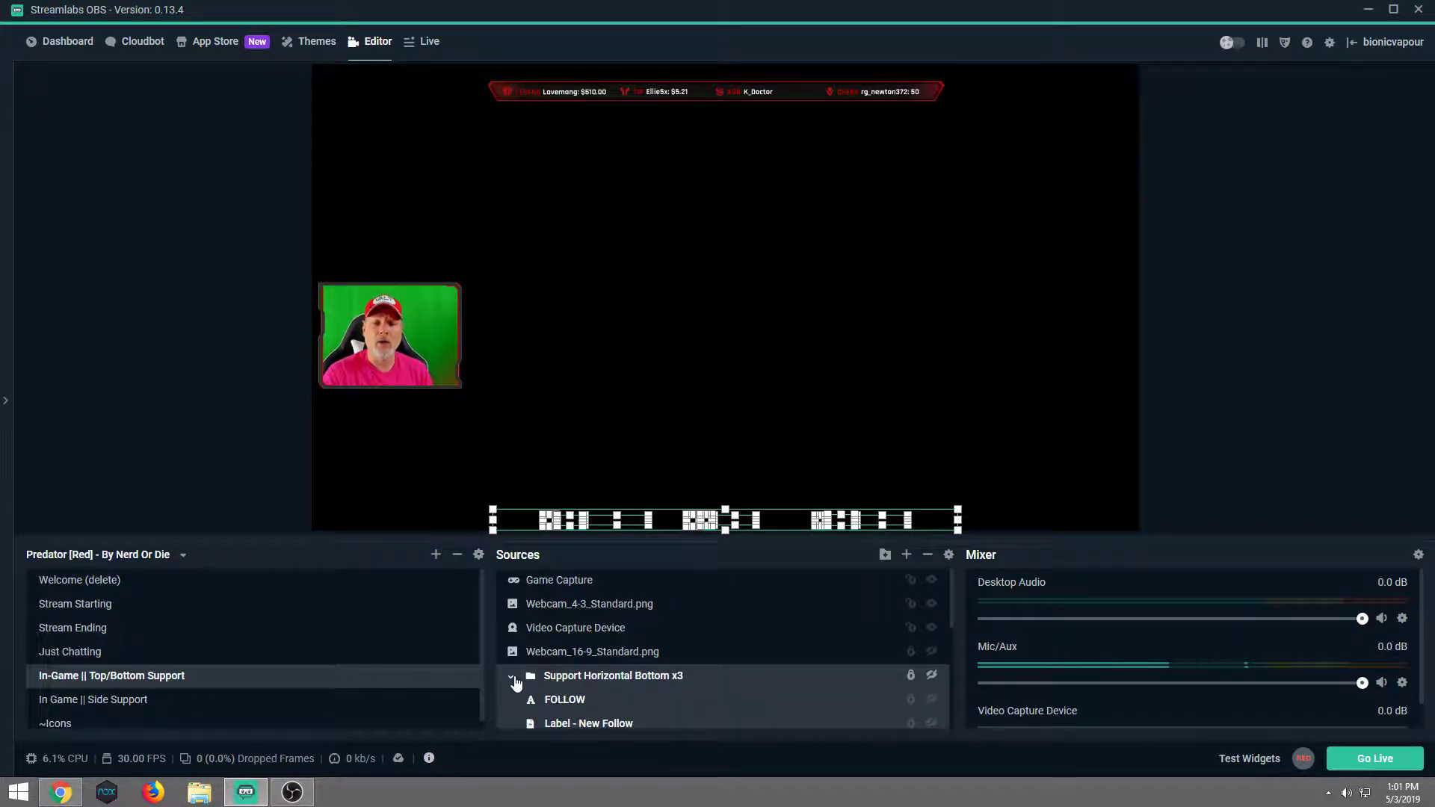
{"action": "scroll", "coordinate": [767, 714], "scroll_direction": "down", "scroll_amount": 1}
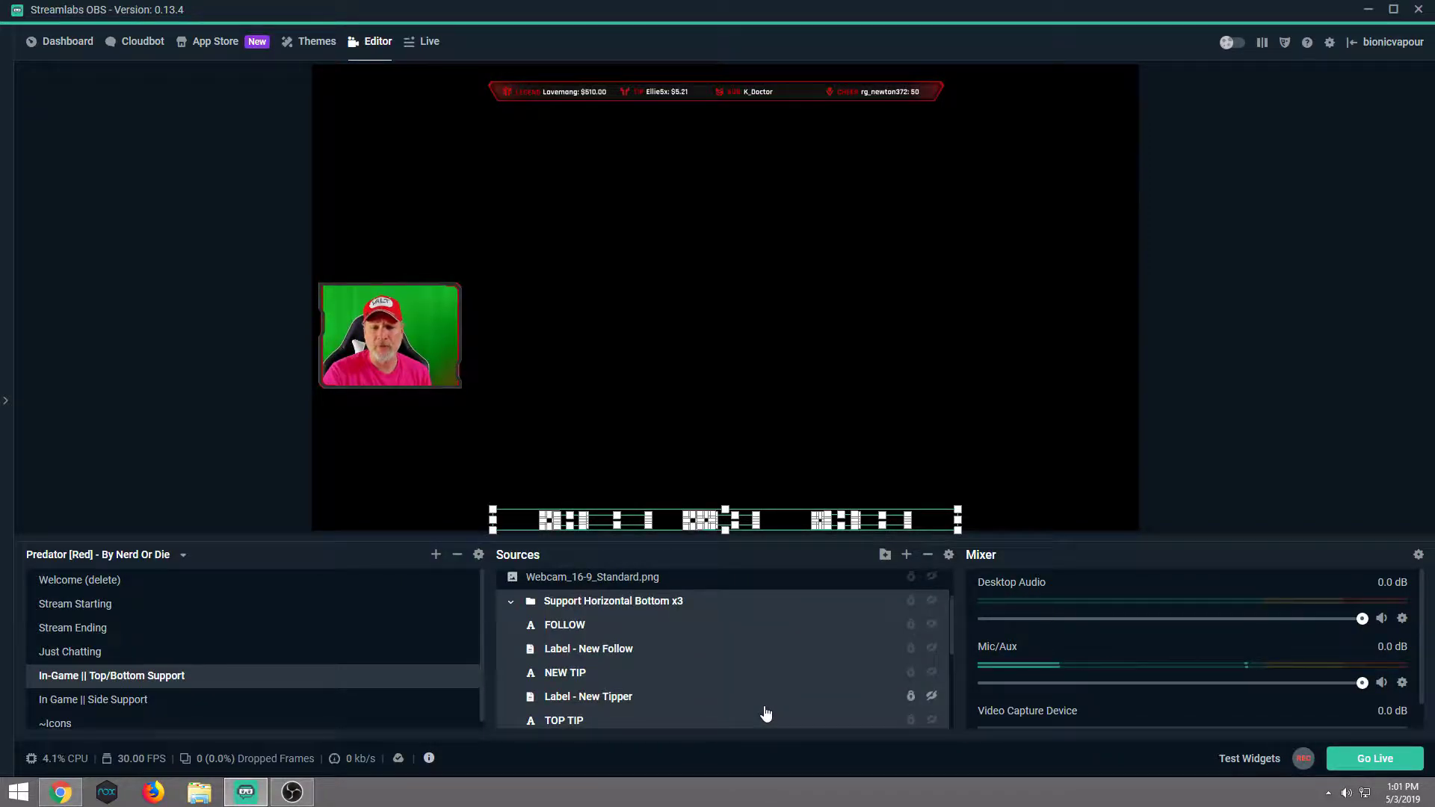
{"action": "scroll", "coordinate": [766, 712], "scroll_direction": "up", "scroll_amount": 1}
{"action": "left_click", "coordinate": [511, 681]}
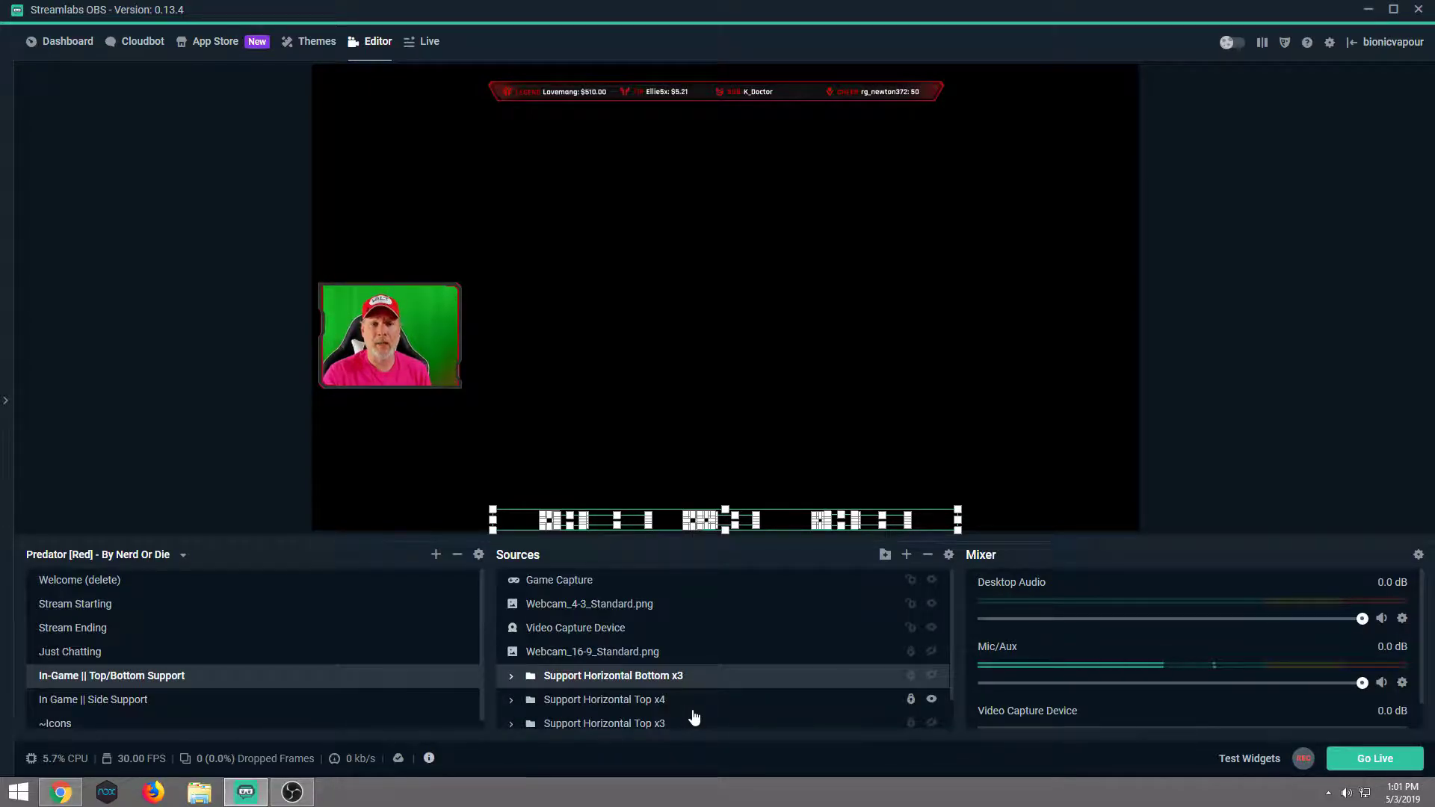
{"action": "left_click", "coordinate": [425, 343]}
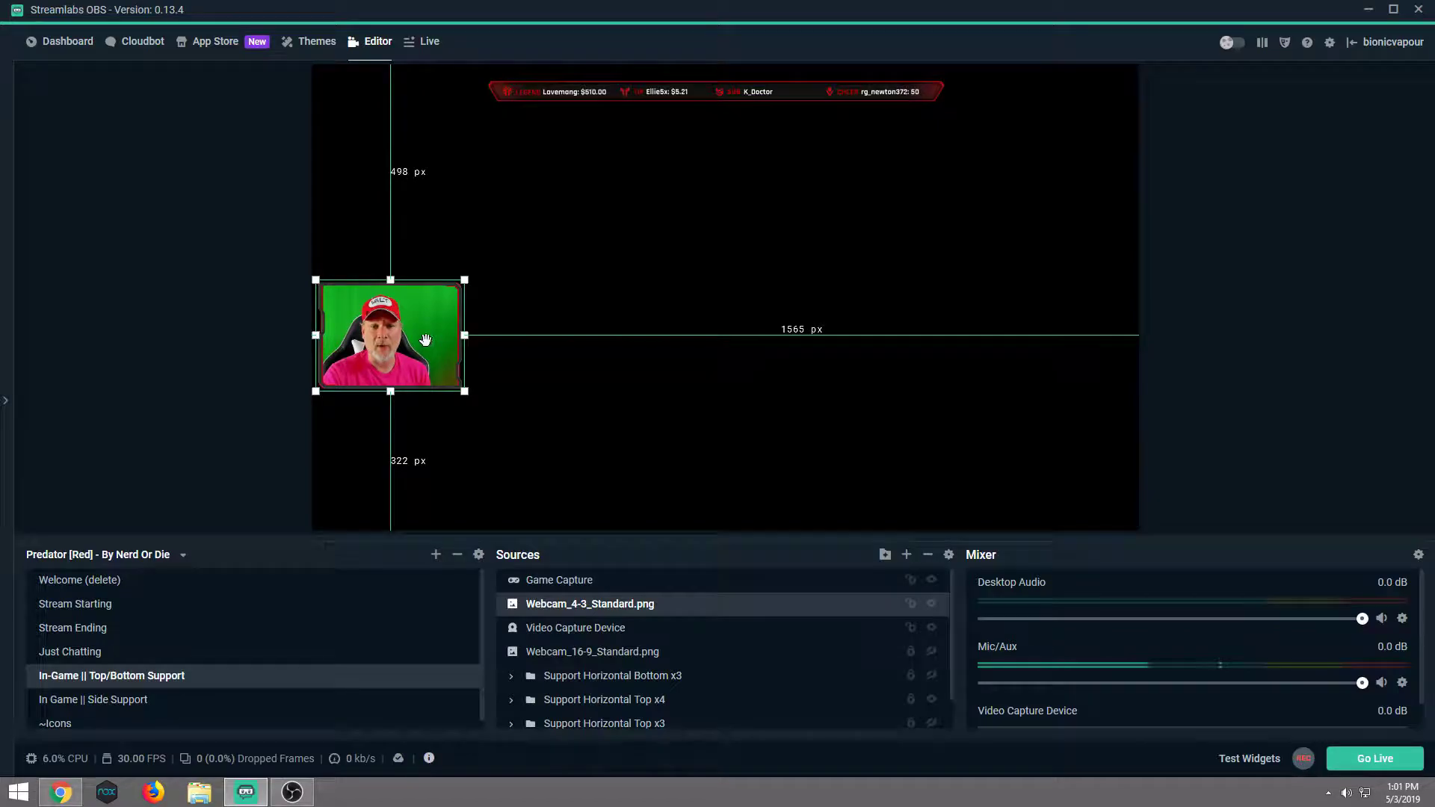
{"action": "left_click_drag", "start_coordinate": [426, 340], "coordinate": [395, 338]}
{"action": "left_click", "coordinate": [605, 406]}
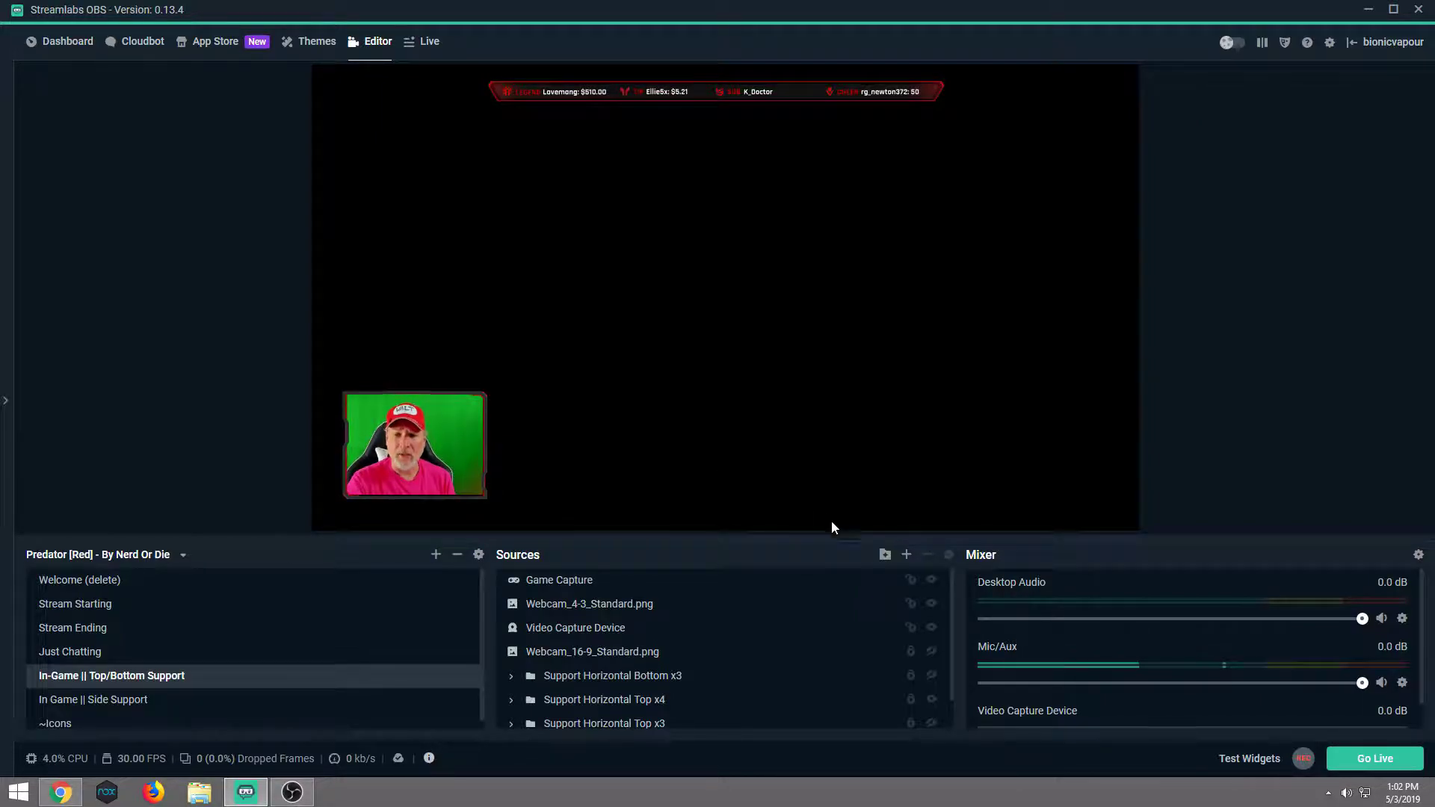
Create a new source group folder named CamSTuff
{"action": "left_click", "coordinate": [887, 559]}
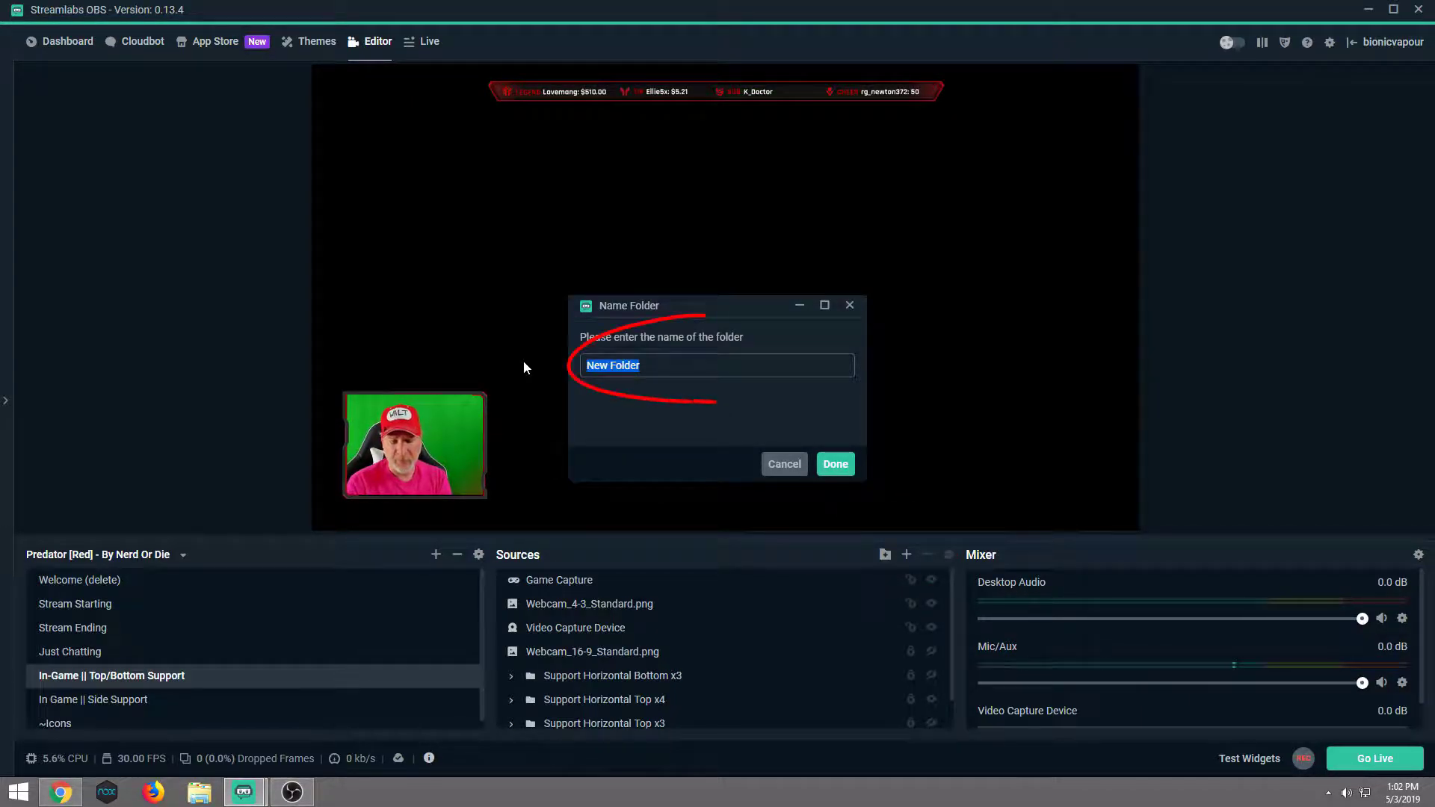
{"action": "type", "text": "CamST"}
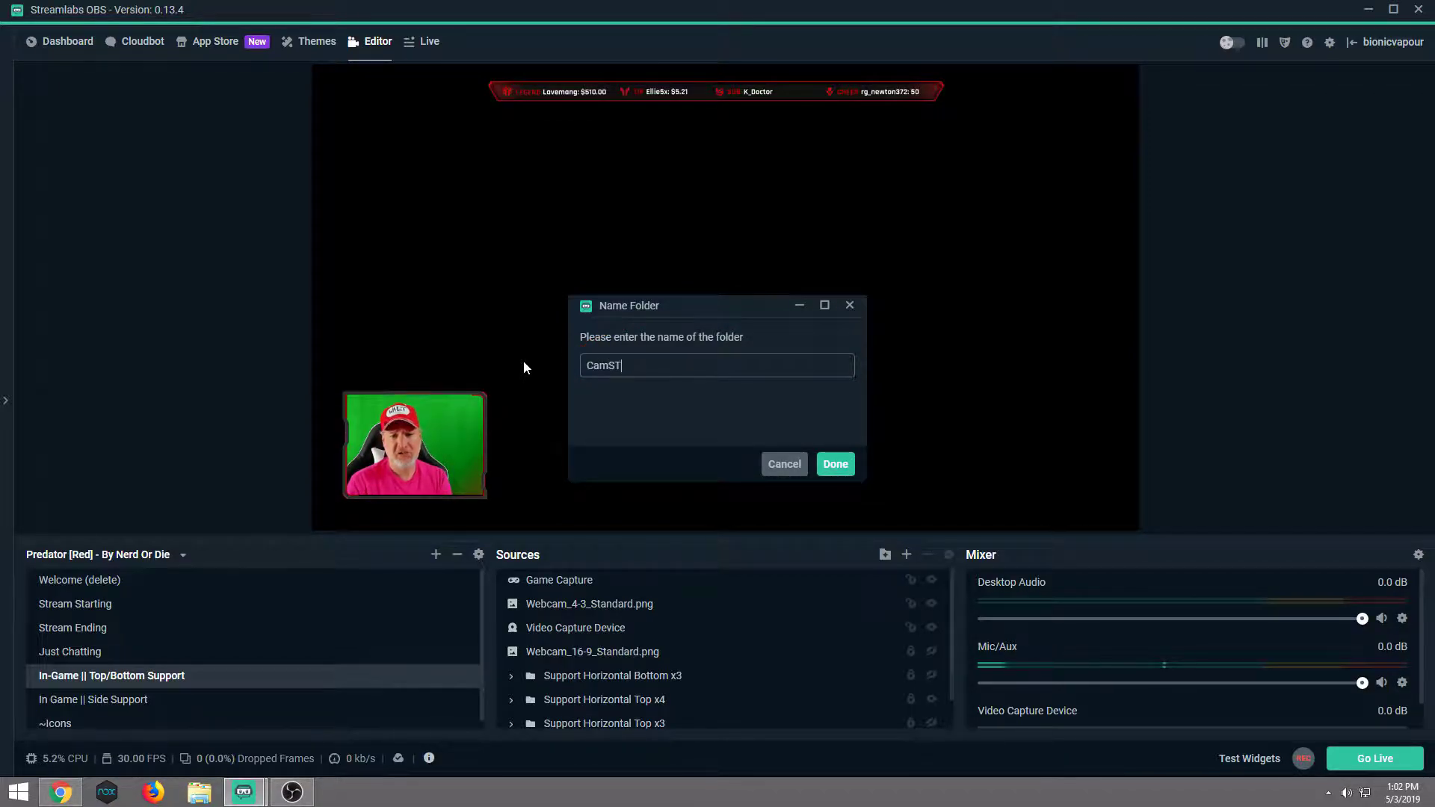
{"action": "type", "text": "uff"}
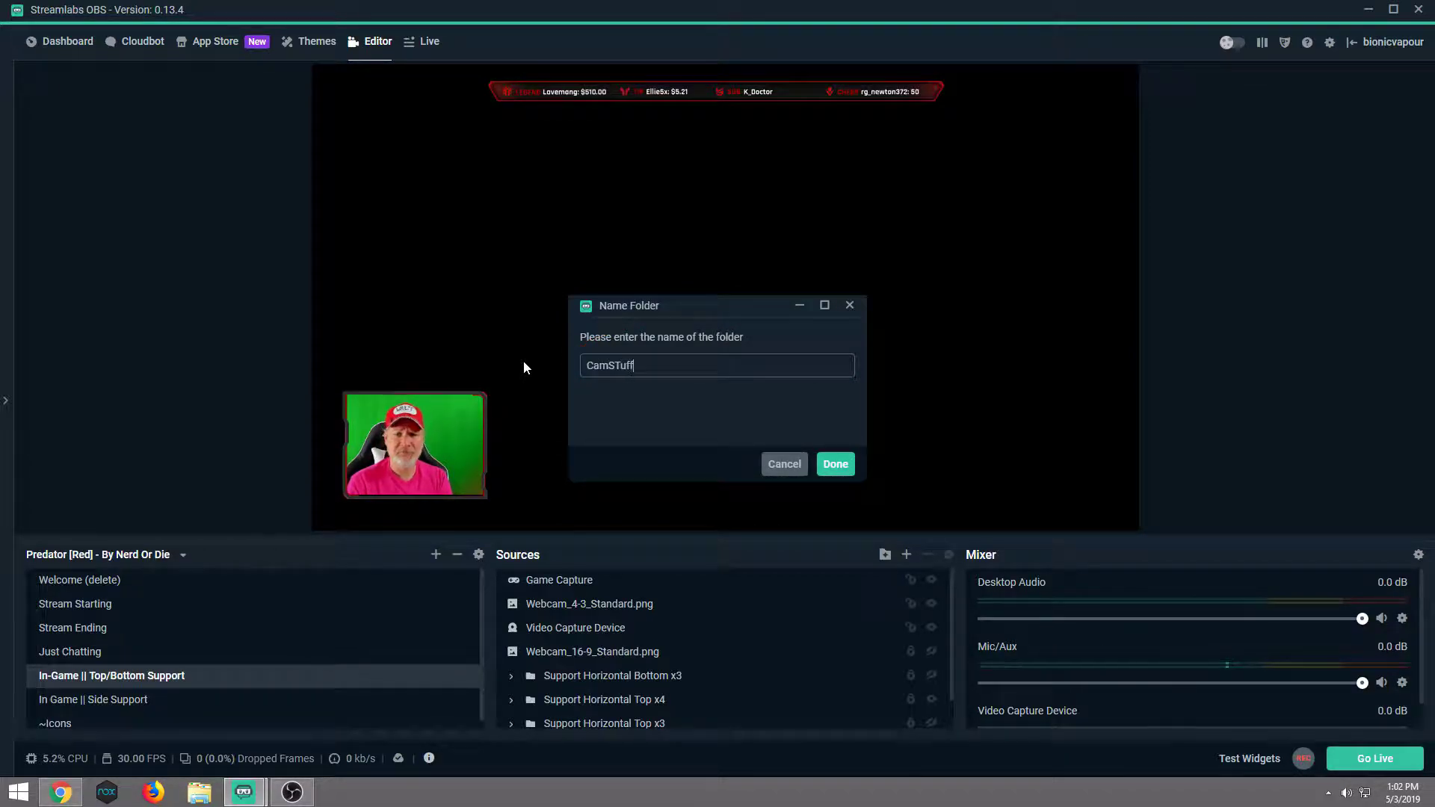
{"action": "left_click", "coordinate": [842, 465]}
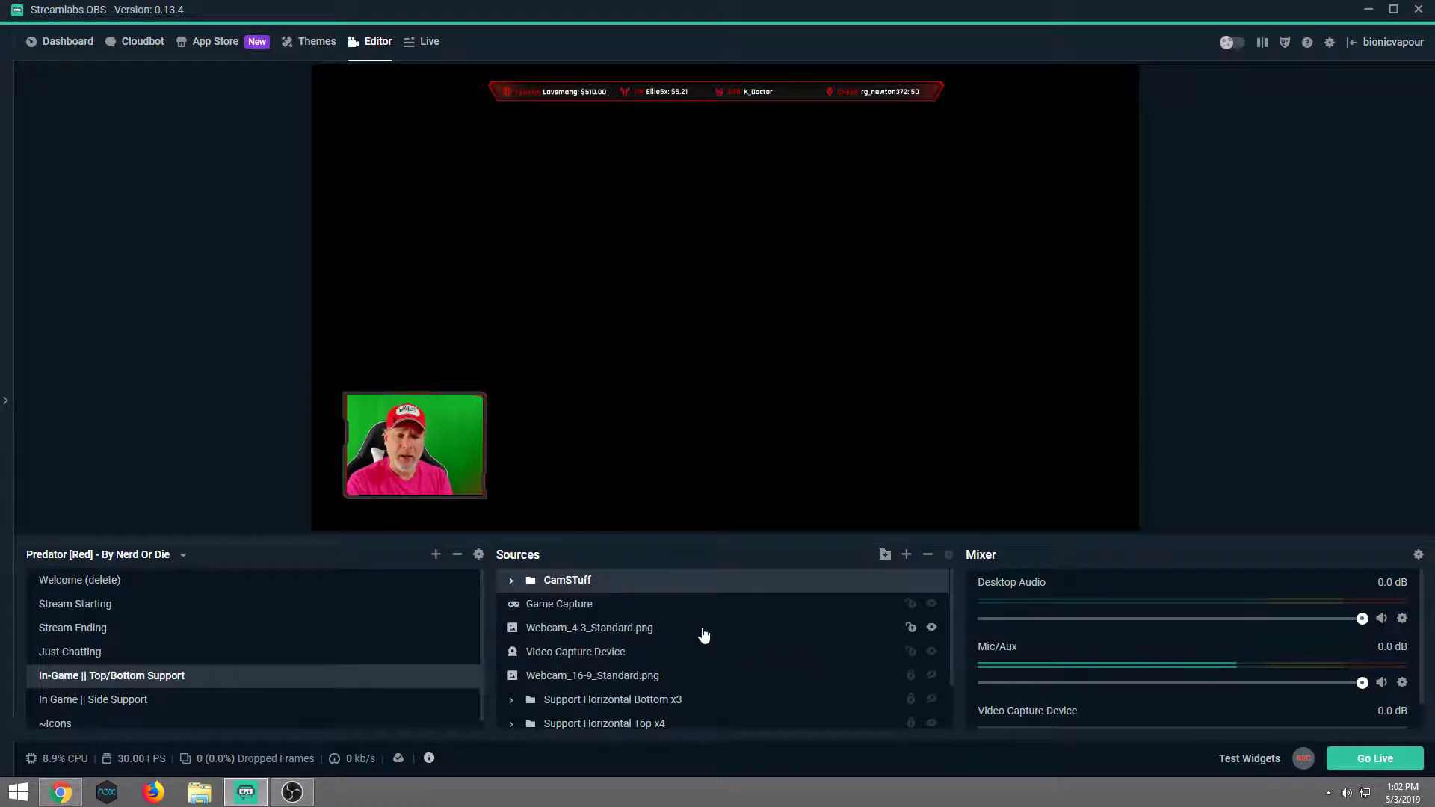
Put Webcam_4-3_Standard.png and Video Capture Device into the CamSTuff folder
{"action": "left_click", "coordinate": [641, 634]}
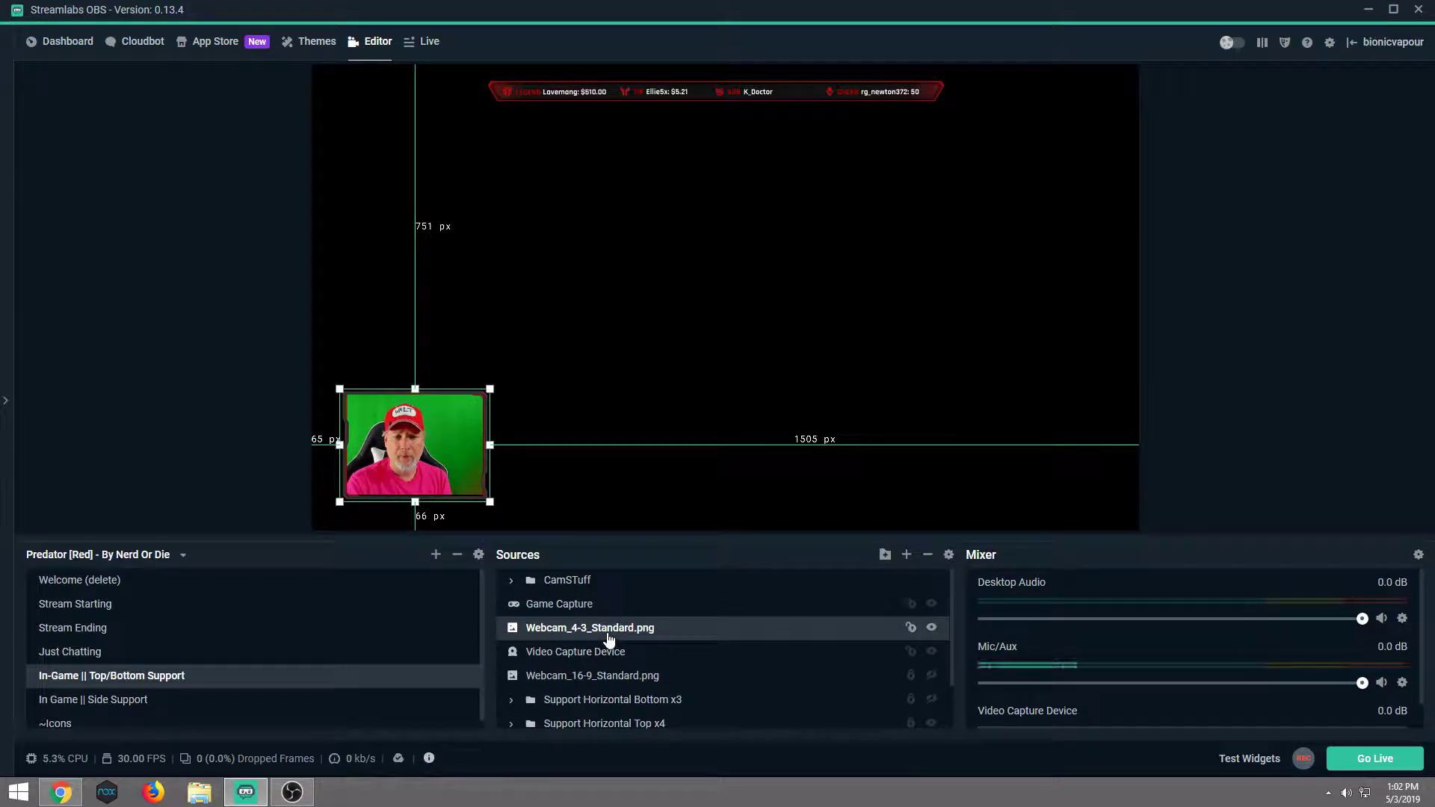
{"action": "left_click_drag", "start_coordinate": [596, 588], "coordinate": [597, 588]}
{"action": "left_click", "coordinate": [616, 632]}
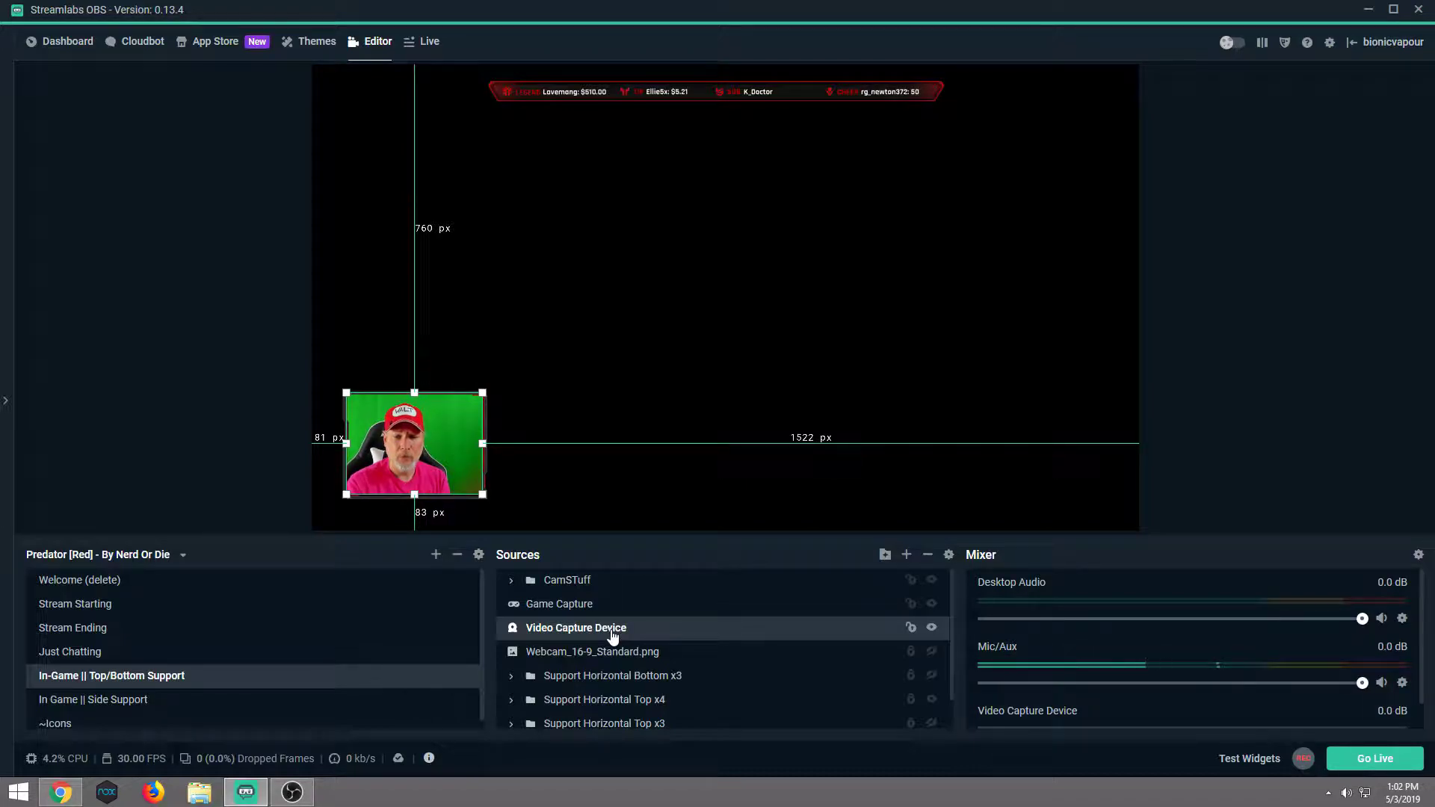
{"action": "left_click_drag", "start_coordinate": [613, 634], "coordinate": [615, 593]}
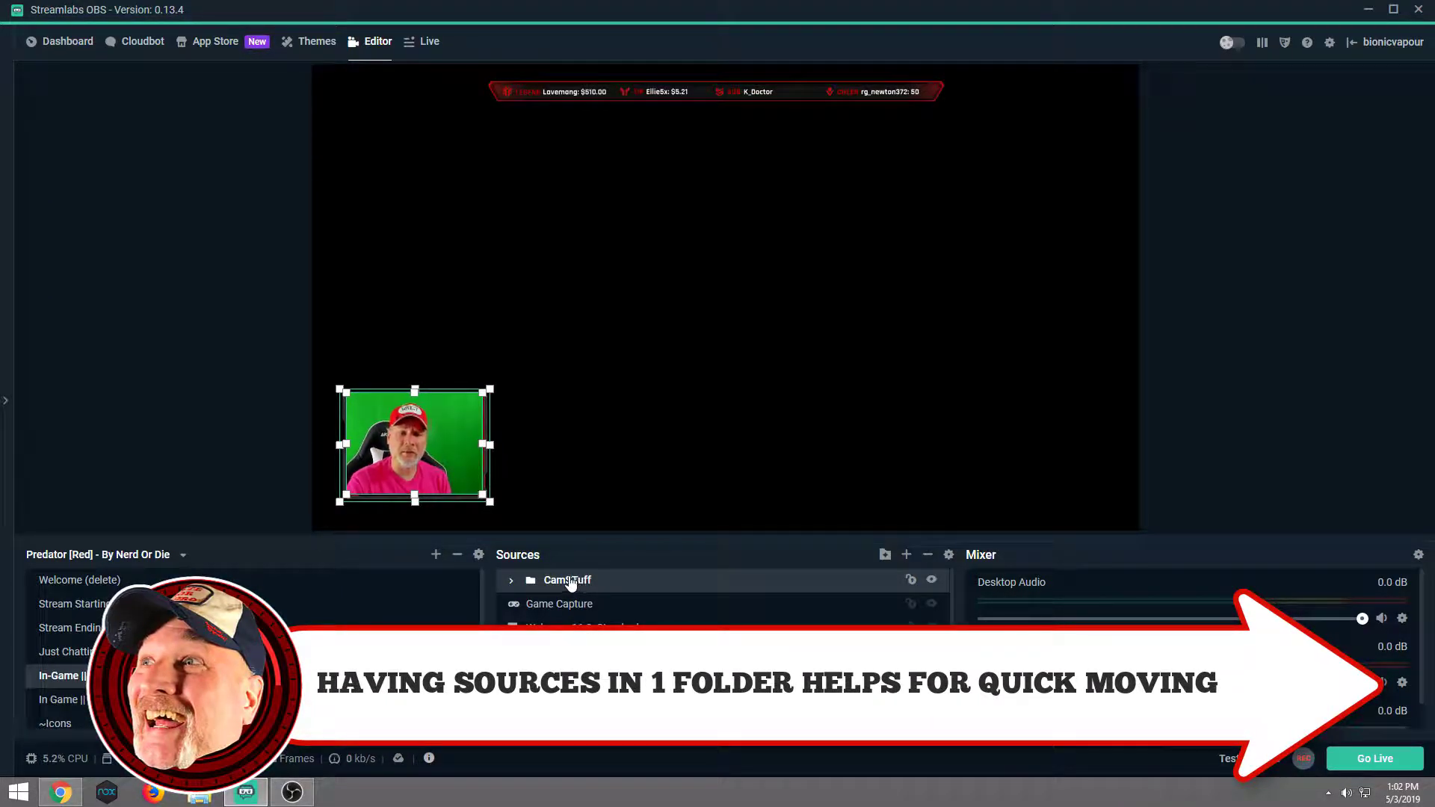
Drag the grouped webcam toward the centre and back to the lower-left corner
{"action": "left_click_drag", "start_coordinate": [448, 428], "coordinate": [455, 328]}
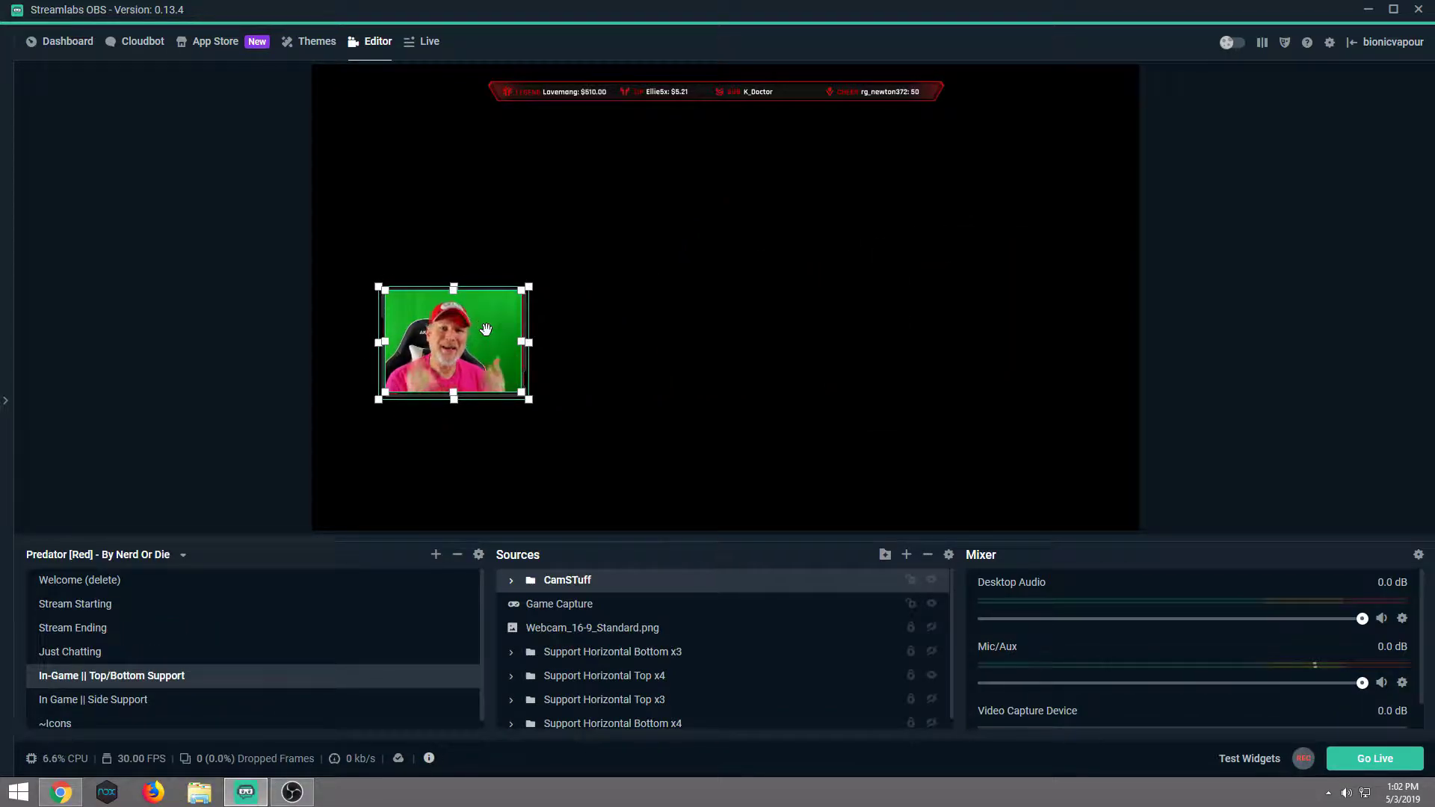
{"action": "left_click_drag", "start_coordinate": [491, 334], "coordinate": [449, 446]}
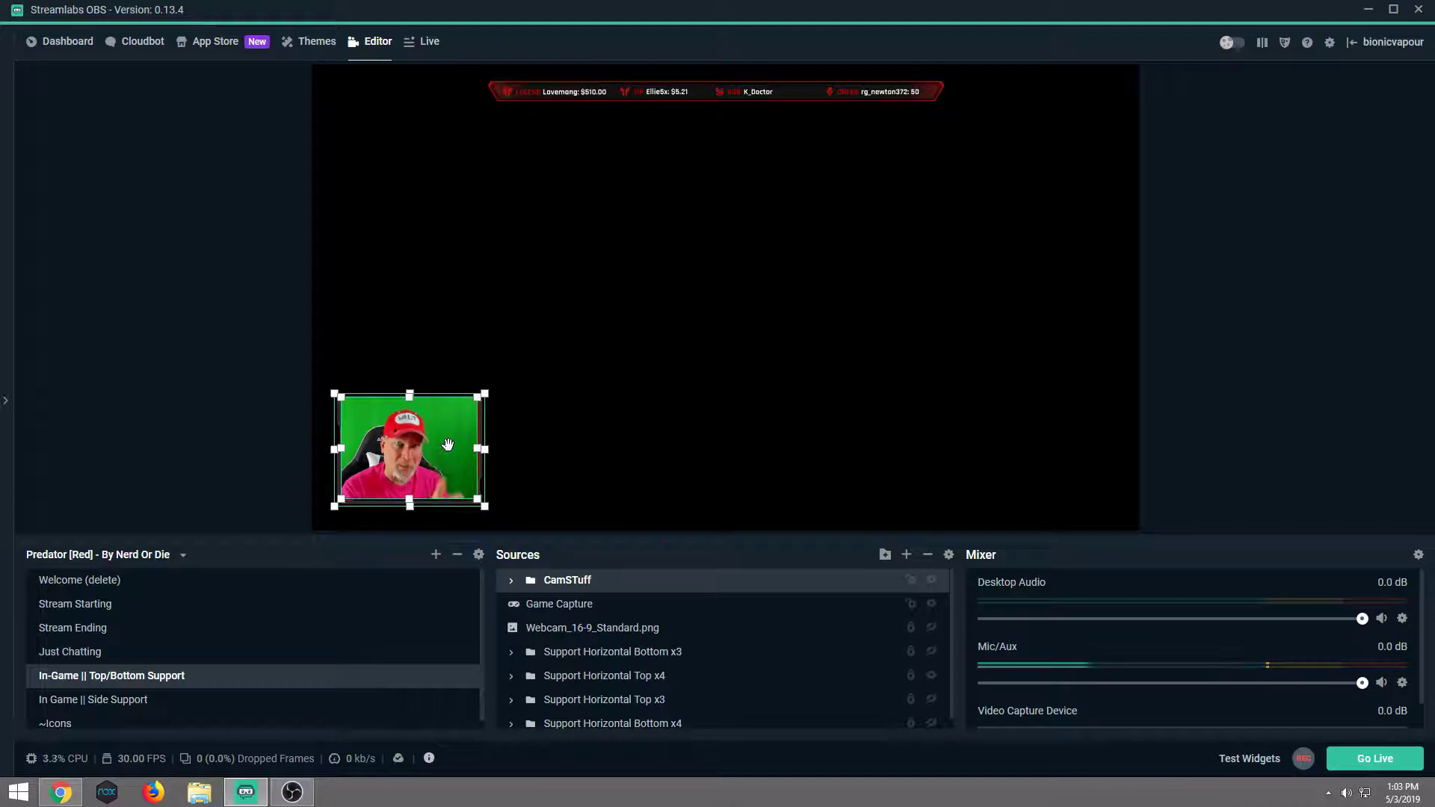
{"action": "left_click", "coordinate": [657, 630]}
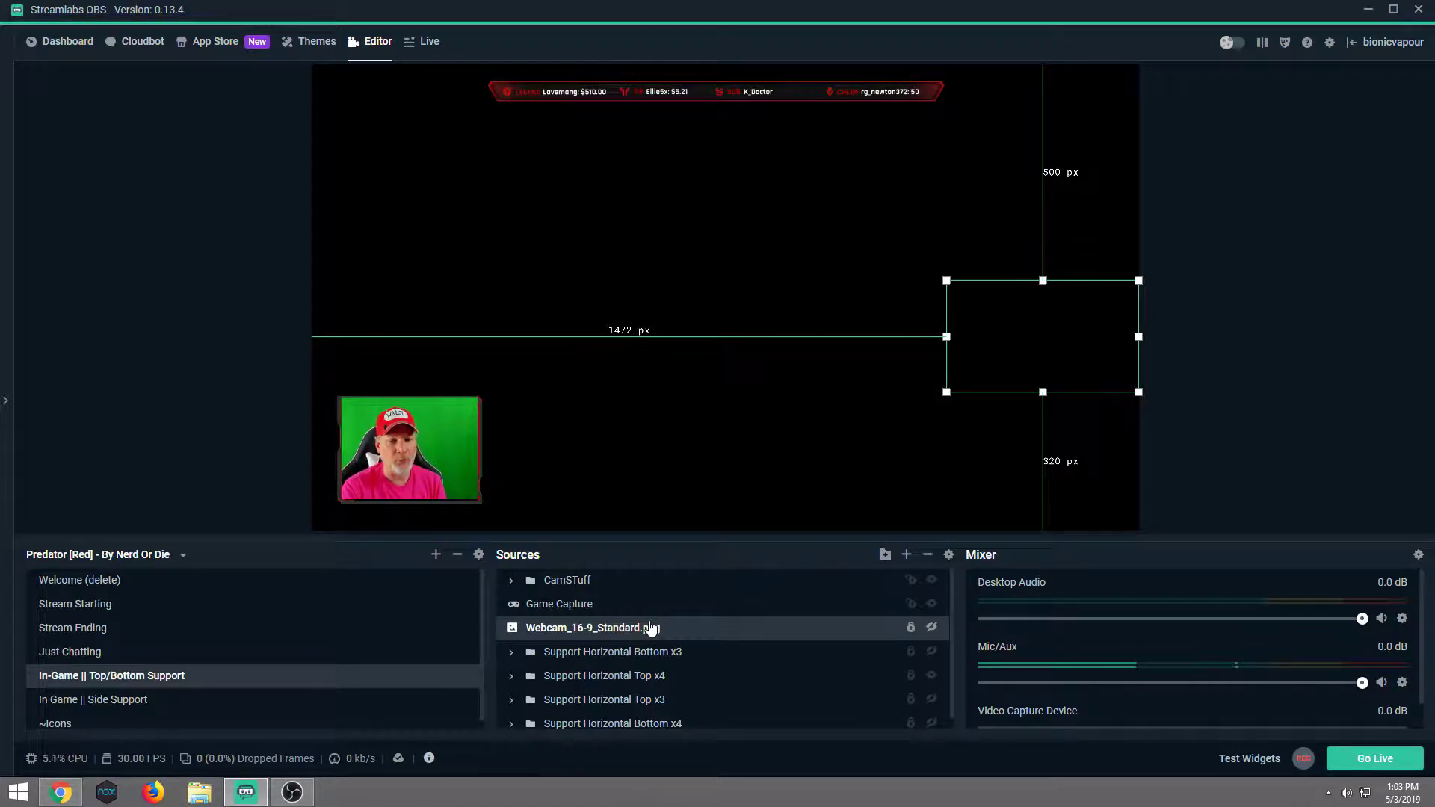
Set Game Capture mode to Capture specific window with the [MTGA.exe]: MTGA window
{"action": "left_click", "coordinate": [661, 583]}
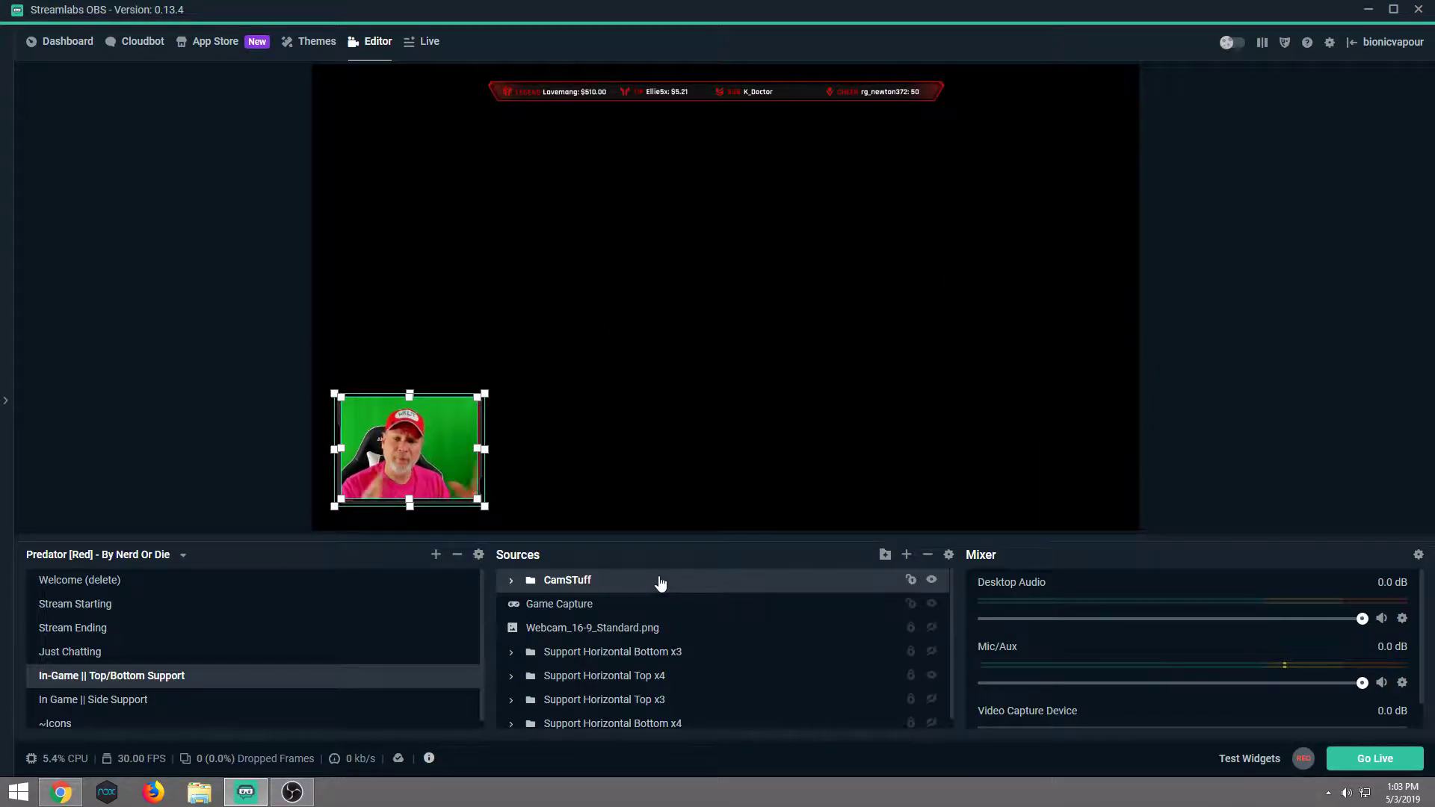
{"action": "right_click", "coordinate": [592, 607]}
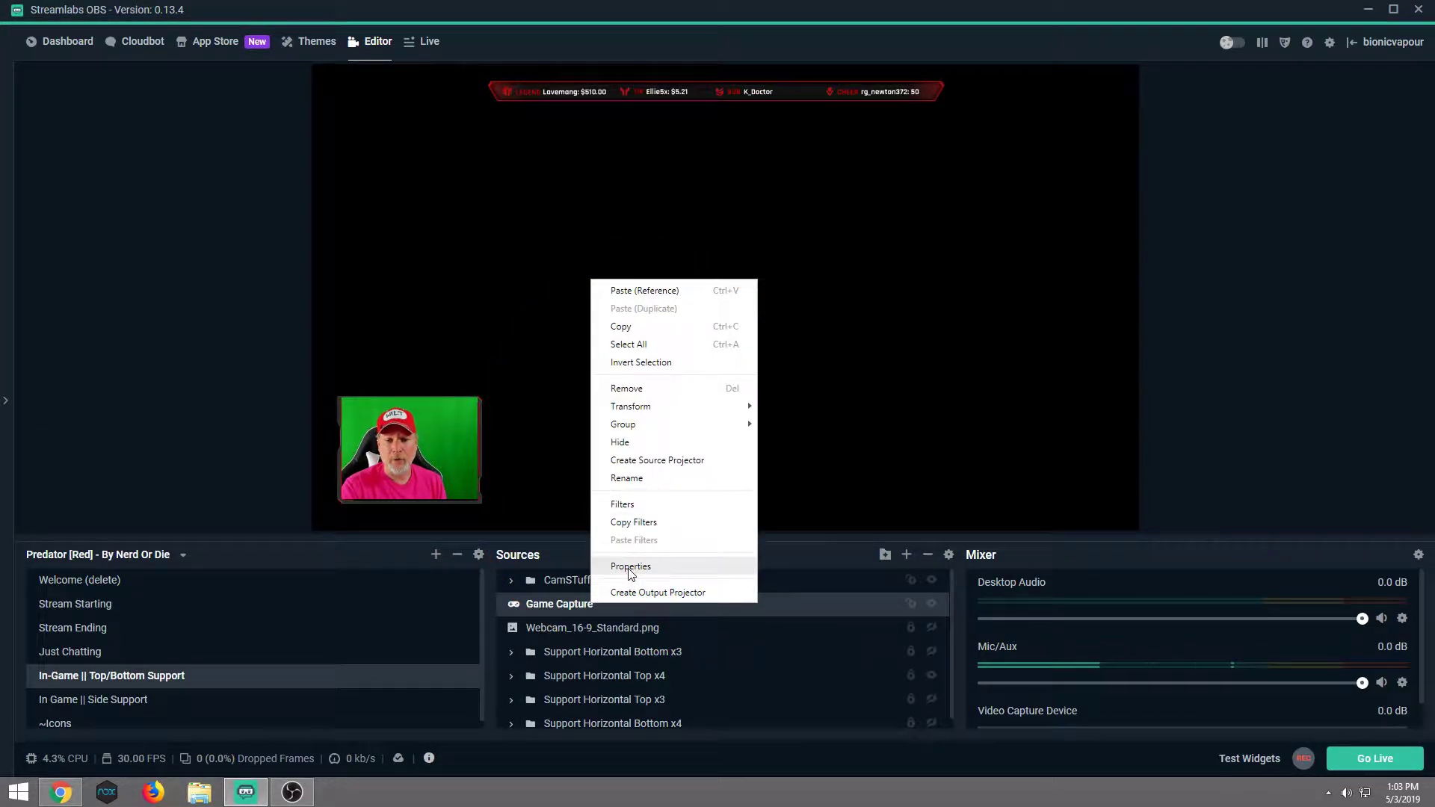
{"action": "left_click", "coordinate": [628, 567]}
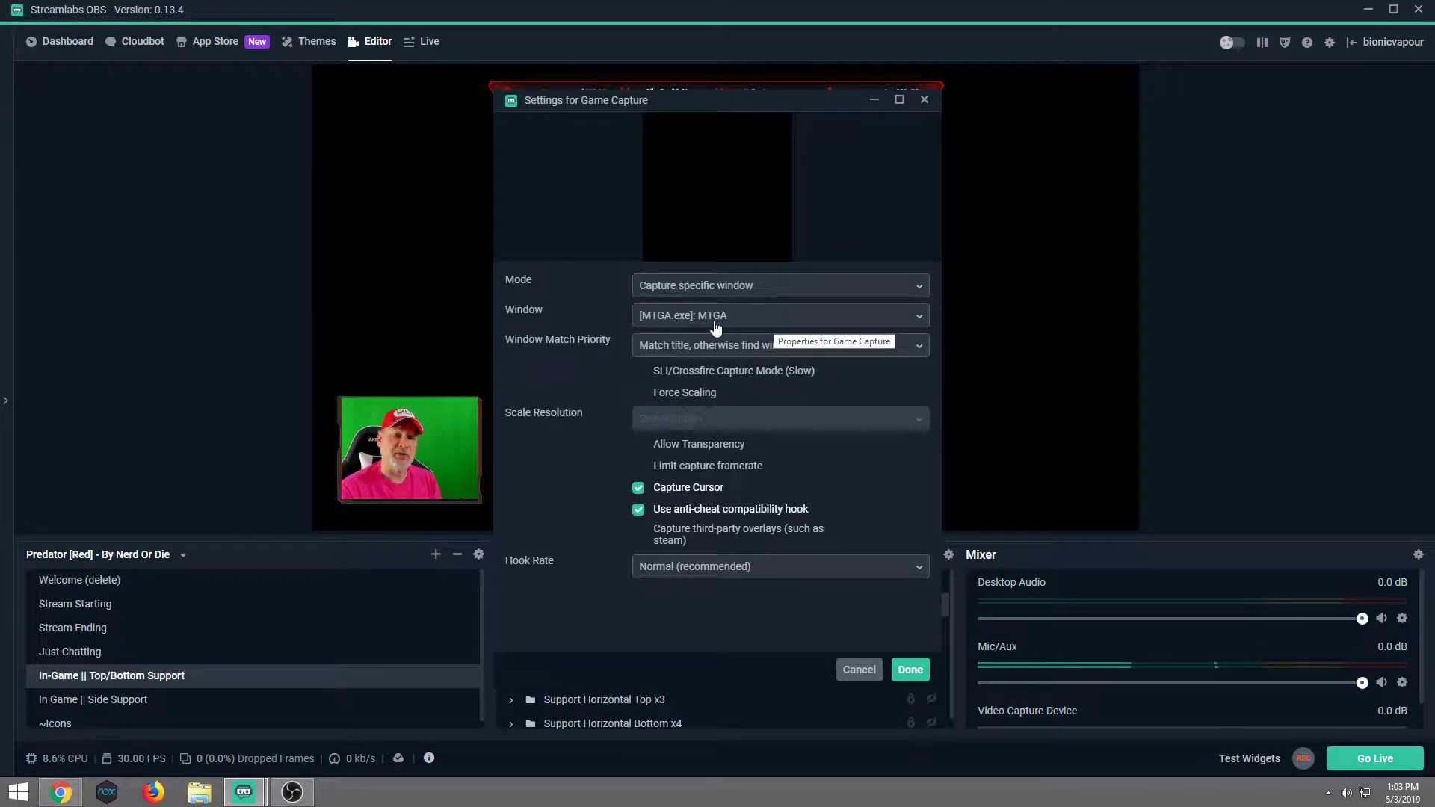
{"action": "left_click", "coordinate": [841, 294]}
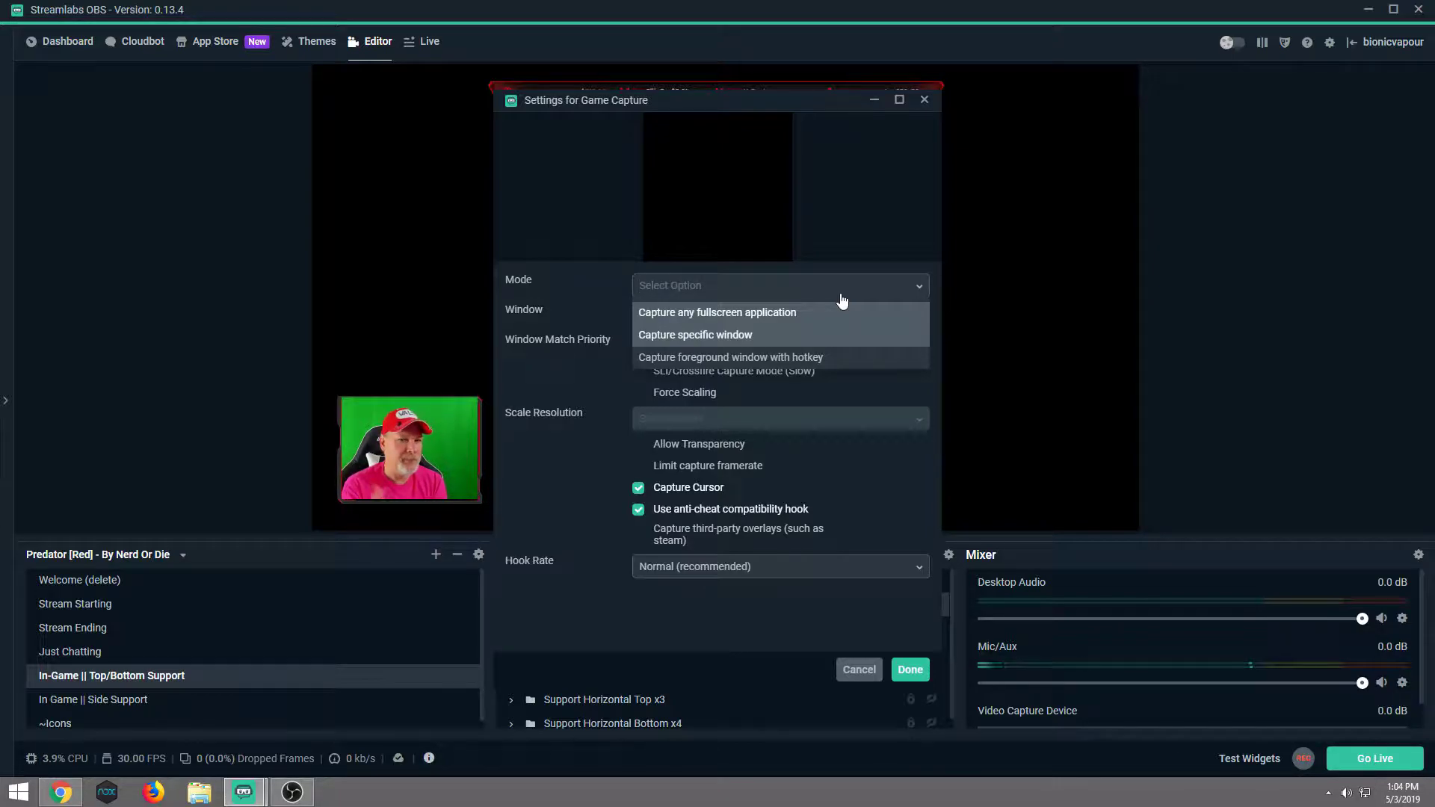
{"action": "left_click", "coordinate": [764, 334]}
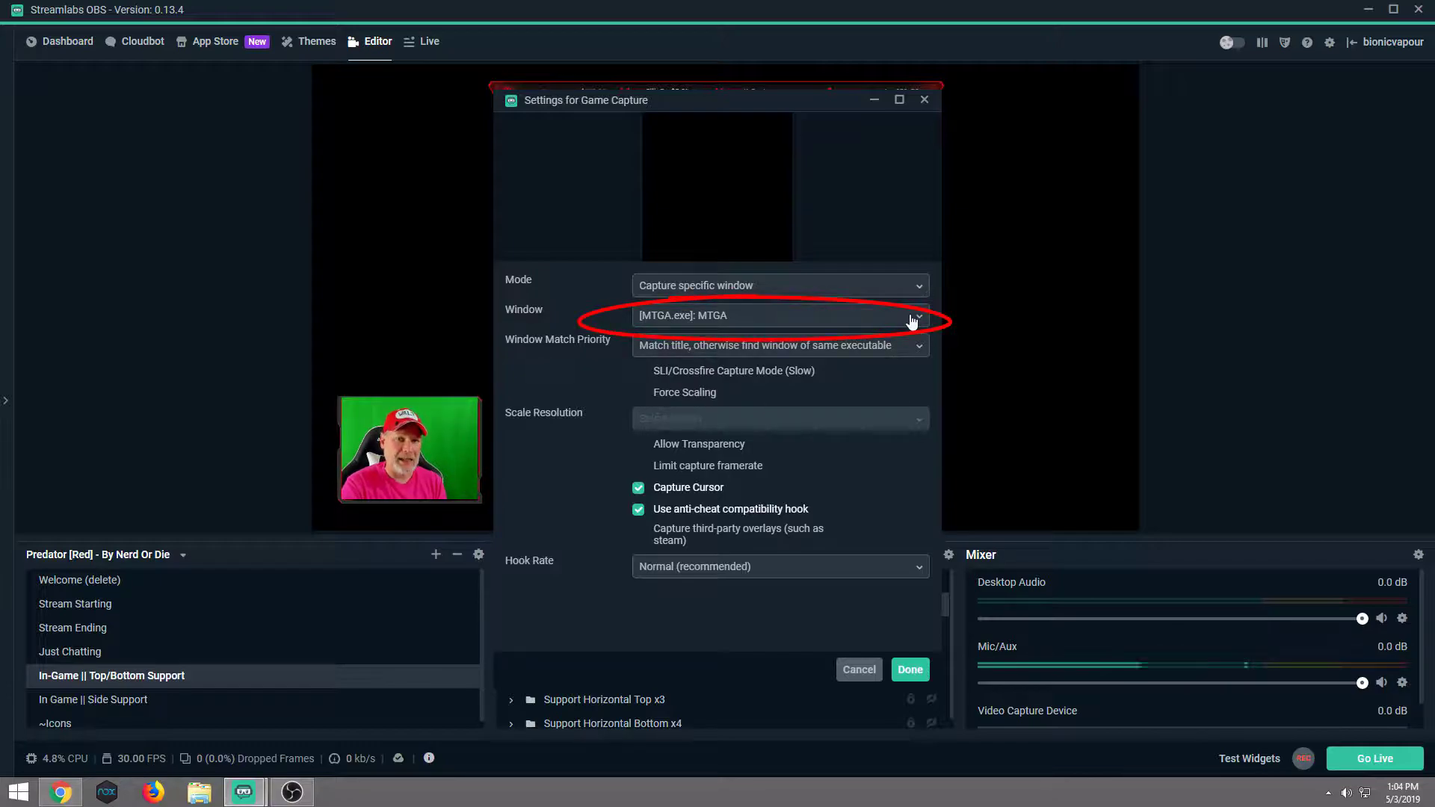
{"action": "left_click", "coordinate": [910, 671]}
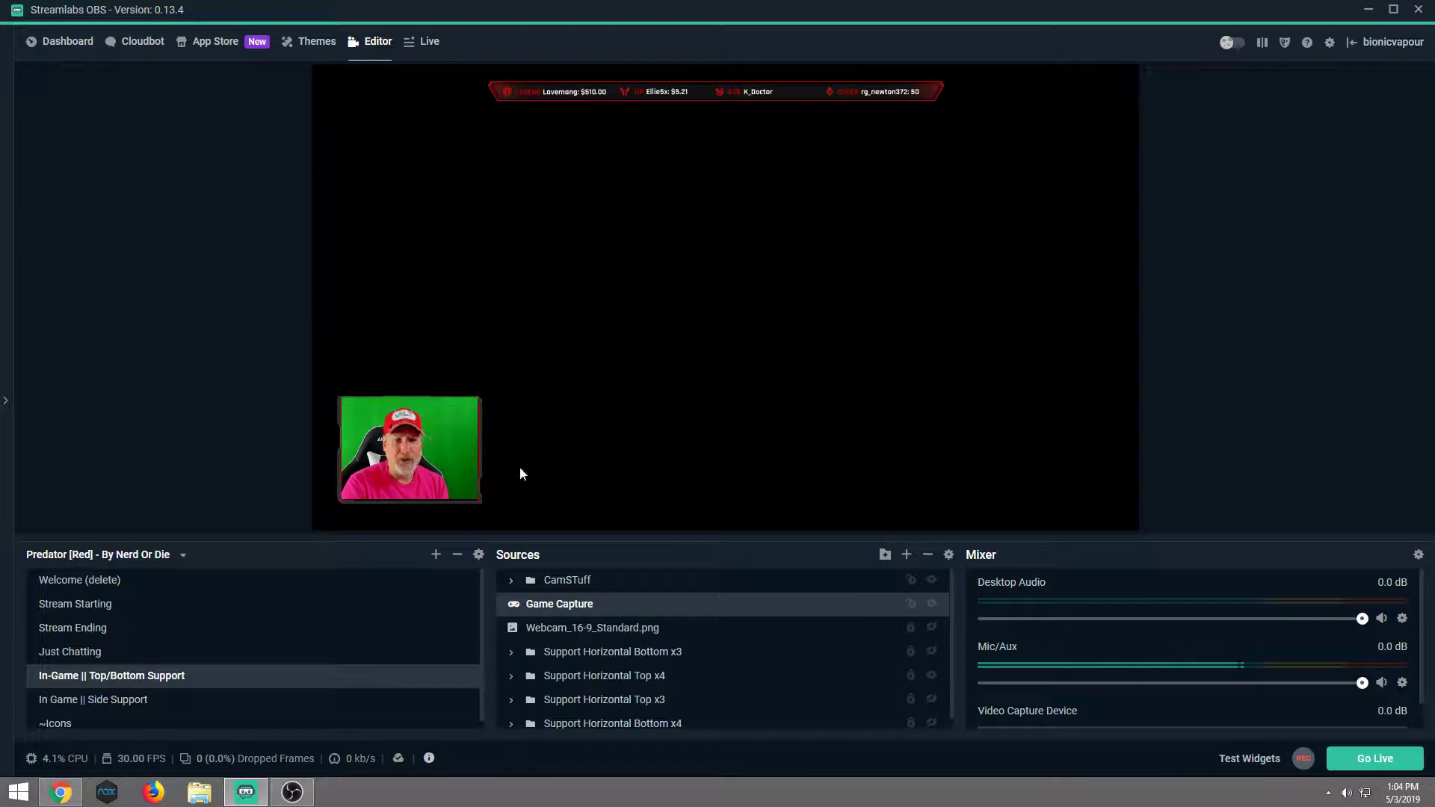
Uncheck Capture Cursor in the Game Capture properties and save
{"action": "right_click", "coordinate": [619, 606]}
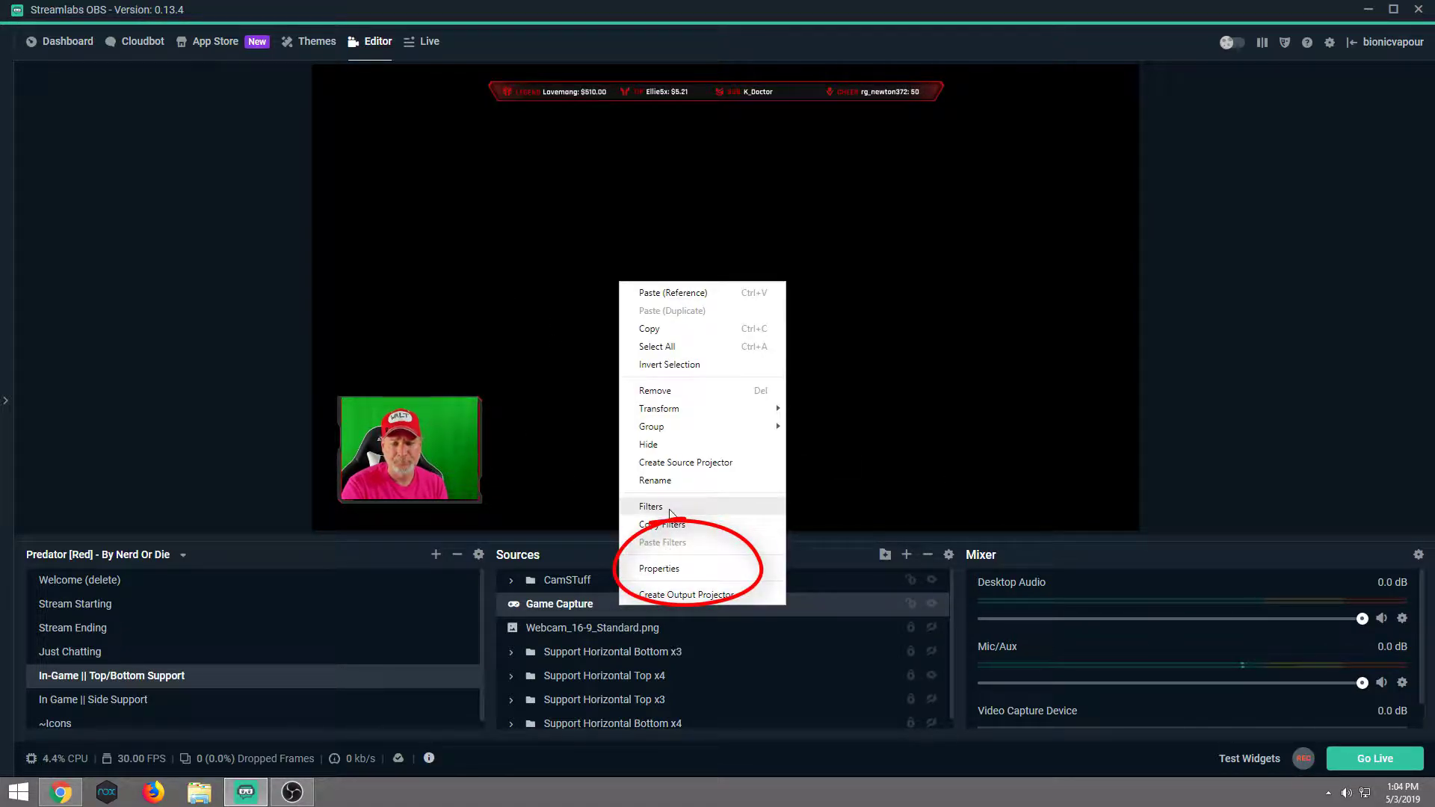
{"action": "left_click", "coordinate": [747, 568]}
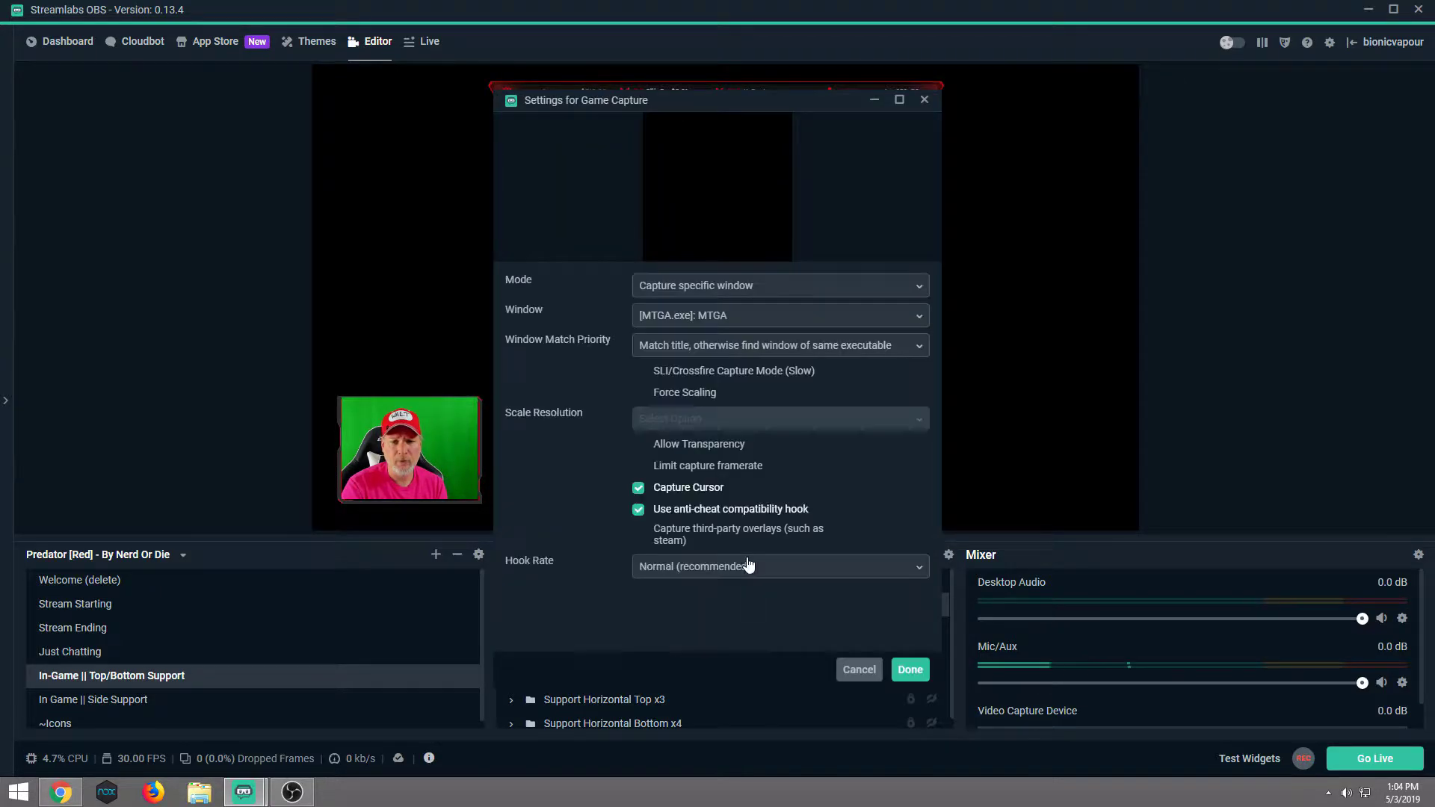
{"action": "left_click", "coordinate": [638, 488]}
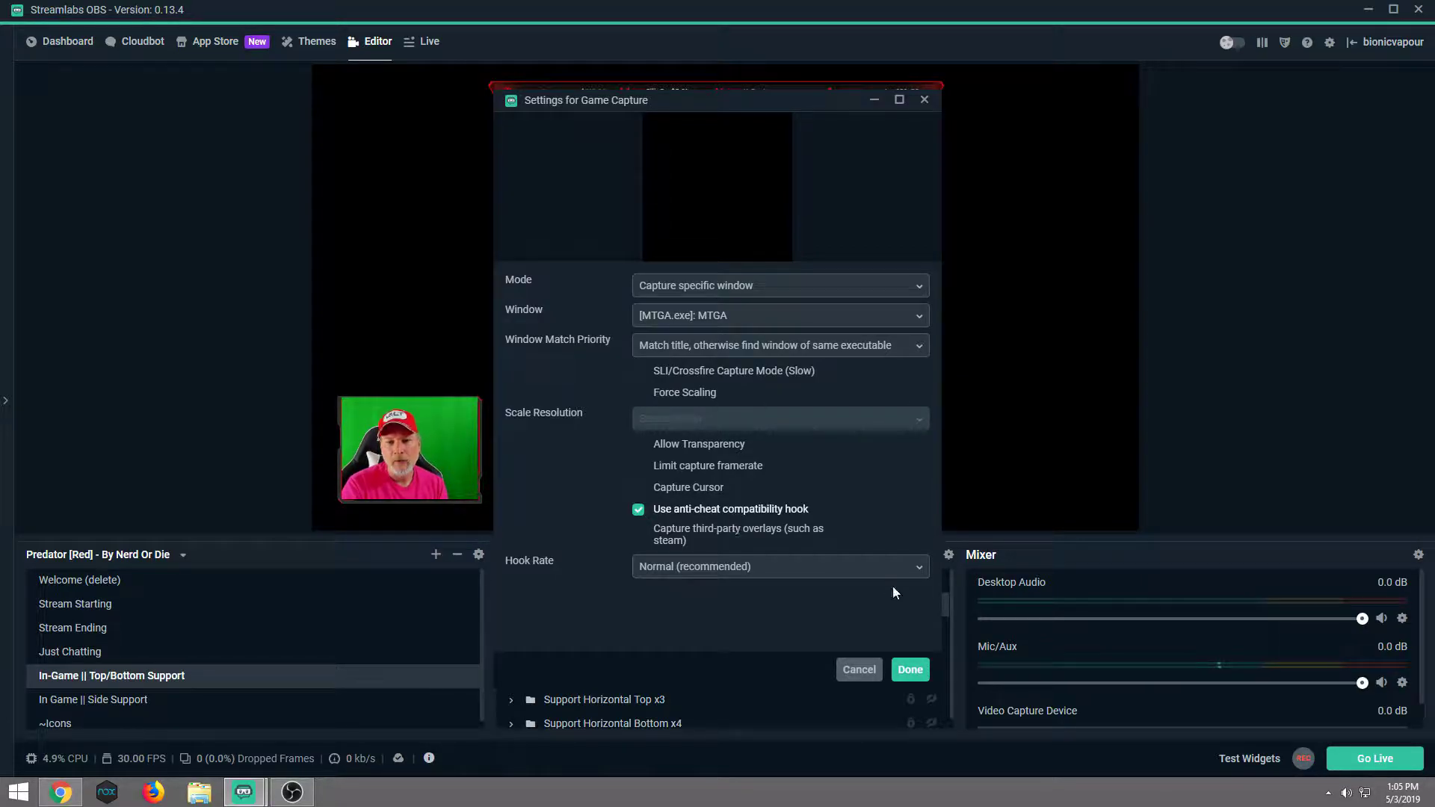
{"action": "left_click", "coordinate": [909, 670]}
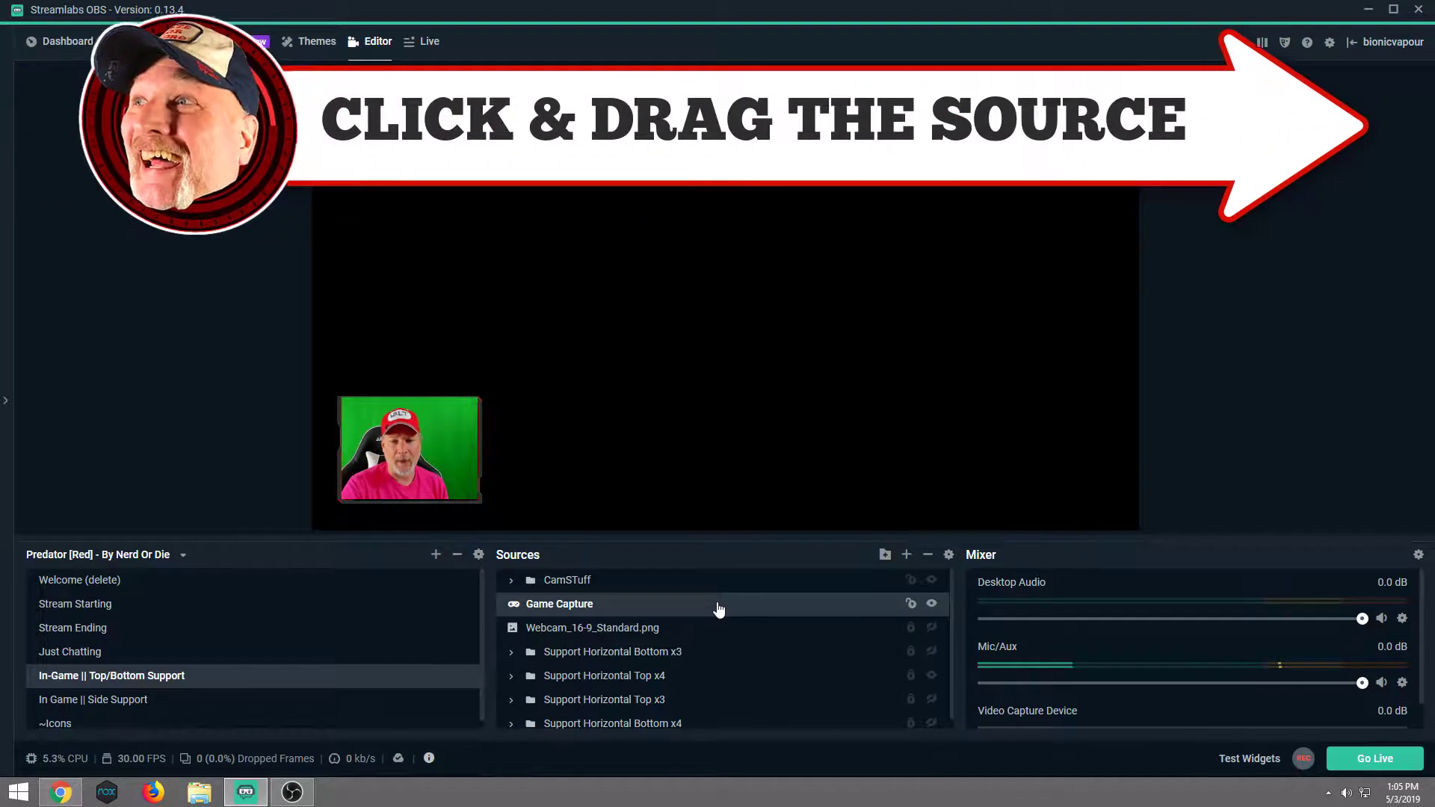
Move Game Capture below all overlay layers at the bottom of the Sources list
{"action": "left_click_drag", "start_coordinate": [718, 608], "coordinate": [712, 729]}
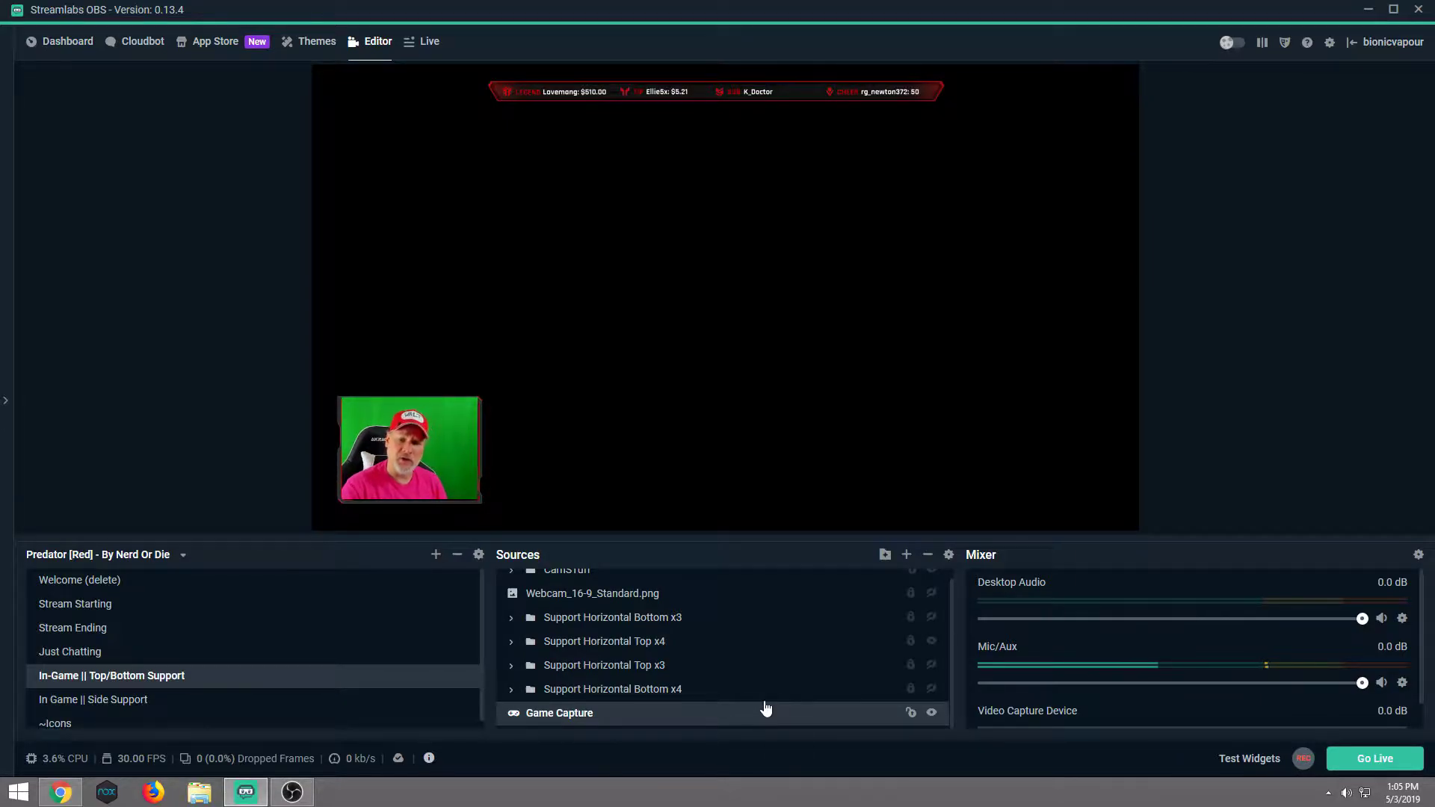
{"action": "scroll", "coordinate": [777, 699], "scroll_direction": "up", "scroll_amount": 1}
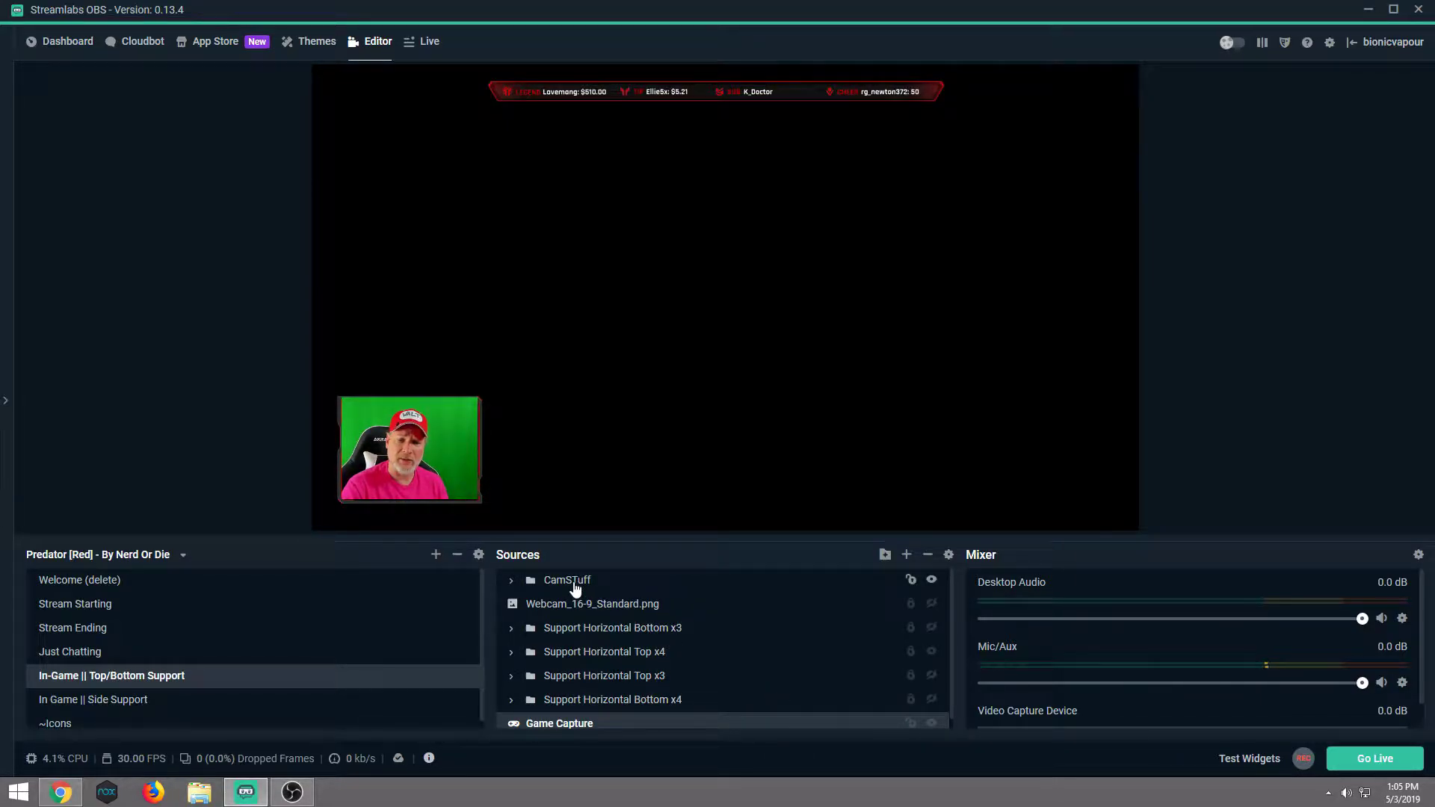
{"action": "scroll", "coordinate": [604, 610], "scroll_direction": "down", "scroll_amount": 1}
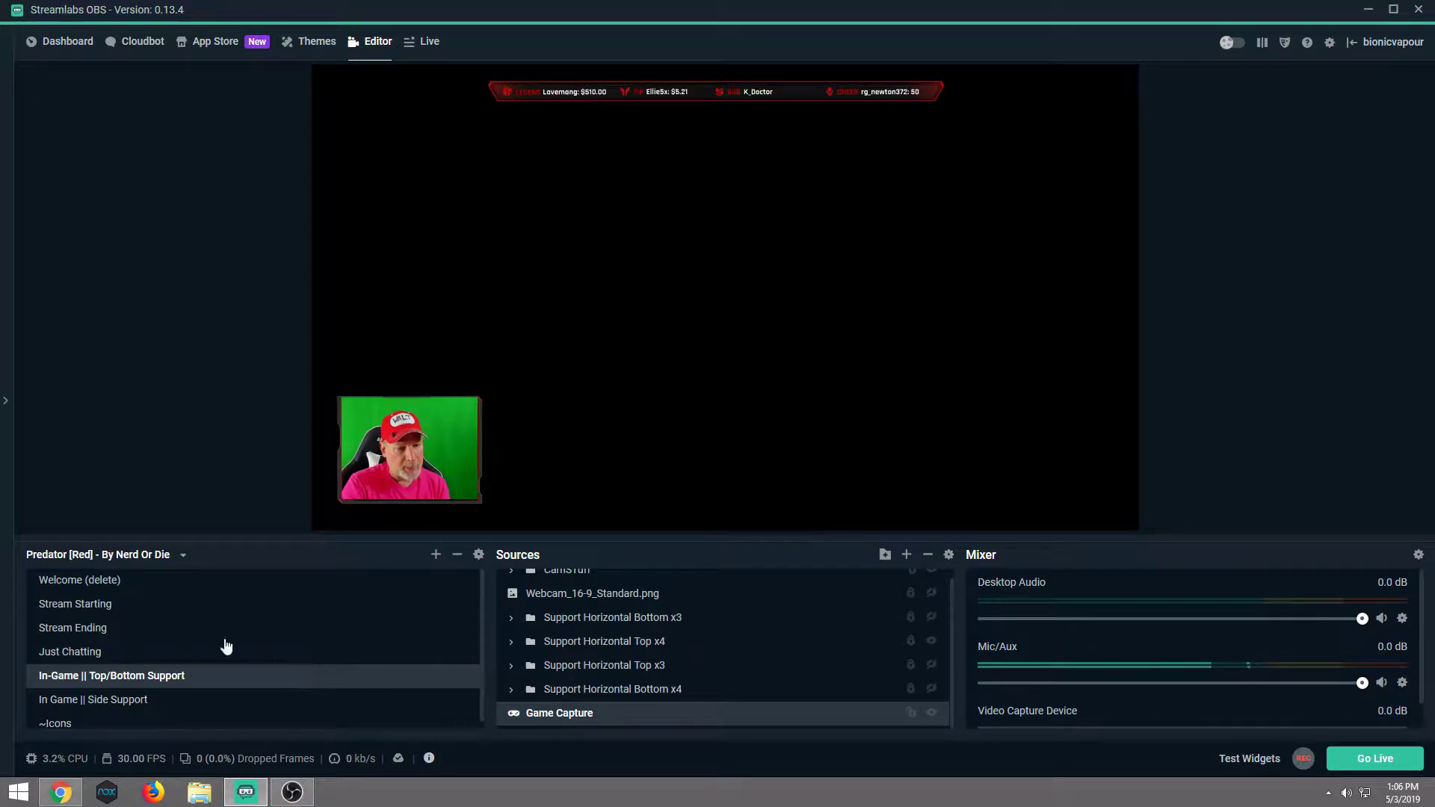
Switch to the Stream Starting scene and open the first schedule line's text properties
{"action": "left_click", "coordinate": [105, 613]}
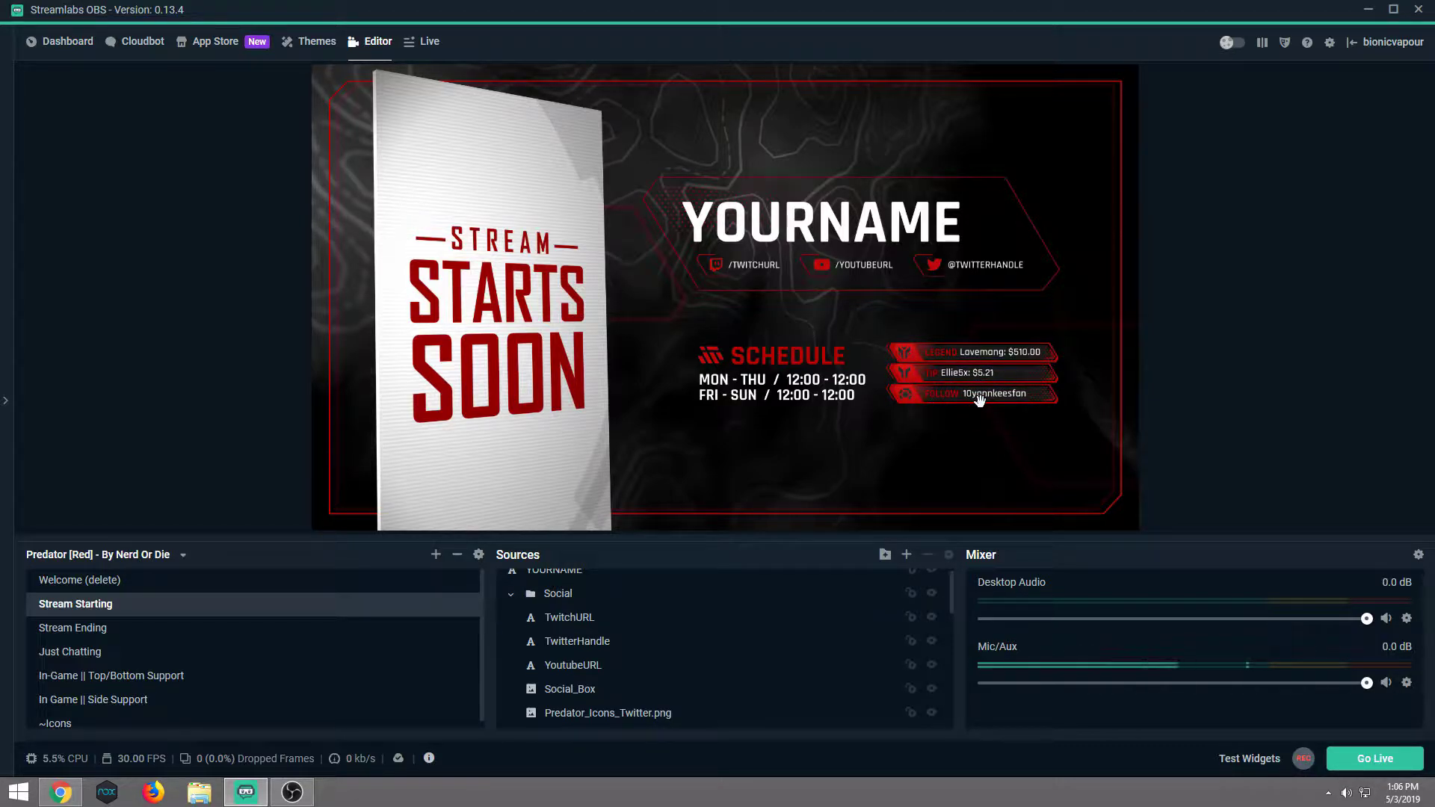
{"action": "left_click", "coordinate": [796, 381]}
{"action": "right_click", "coordinate": [796, 385]}
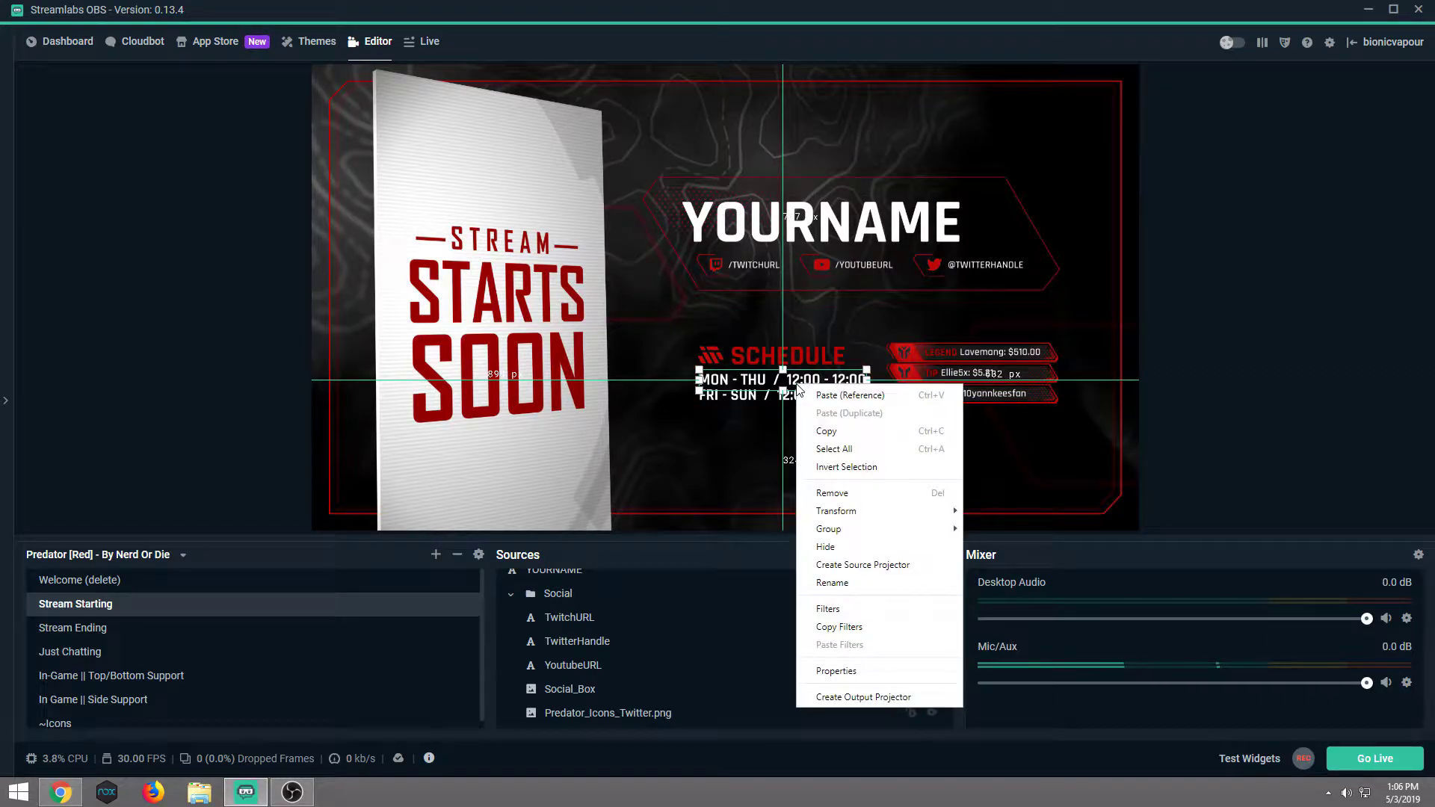
{"action": "left_click", "coordinate": [853, 672]}
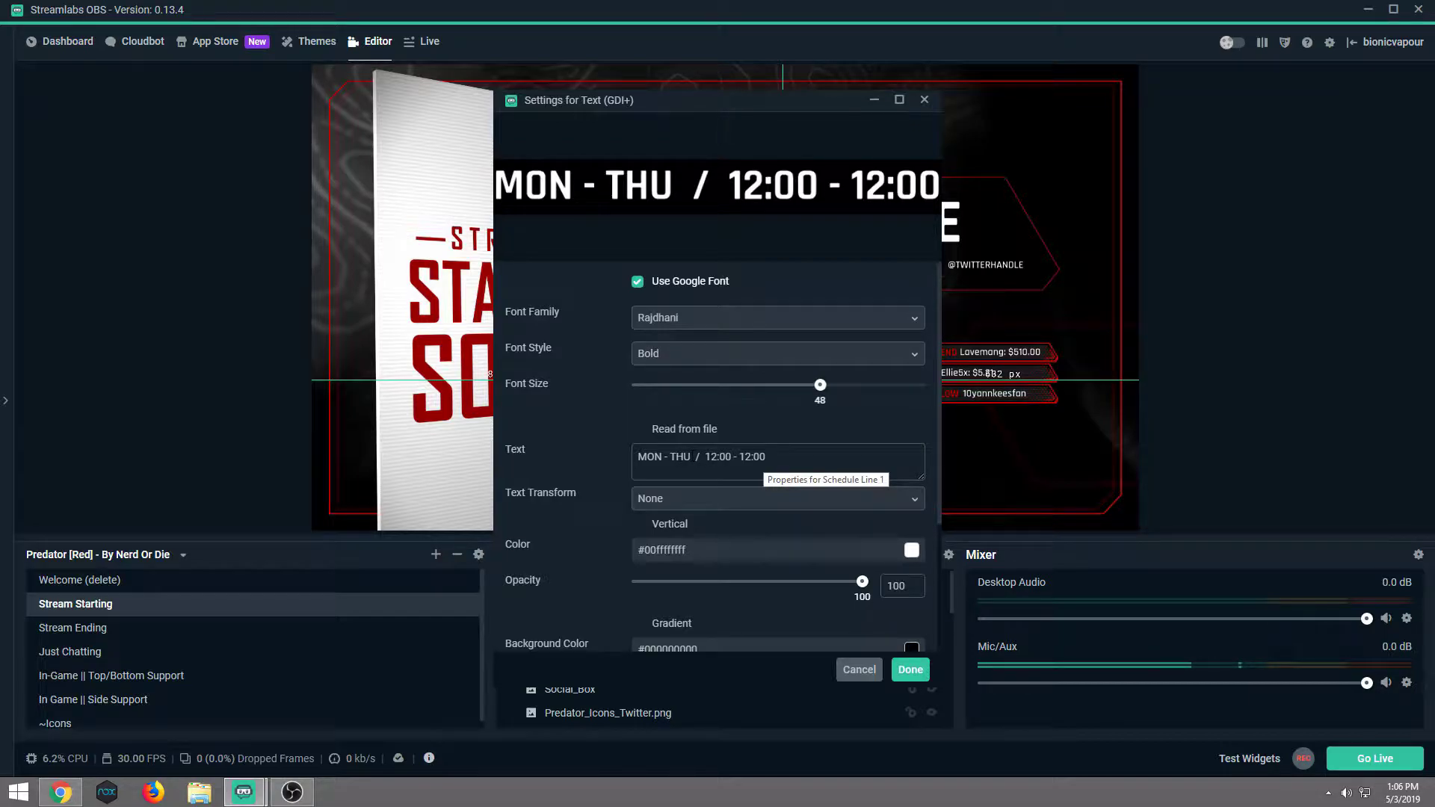
Change the schedule text to 'MON & FRI / 4PM EST - 6PM EST'
{"action": "left_click_drag", "start_coordinate": [692, 458], "coordinate": [667, 457]}
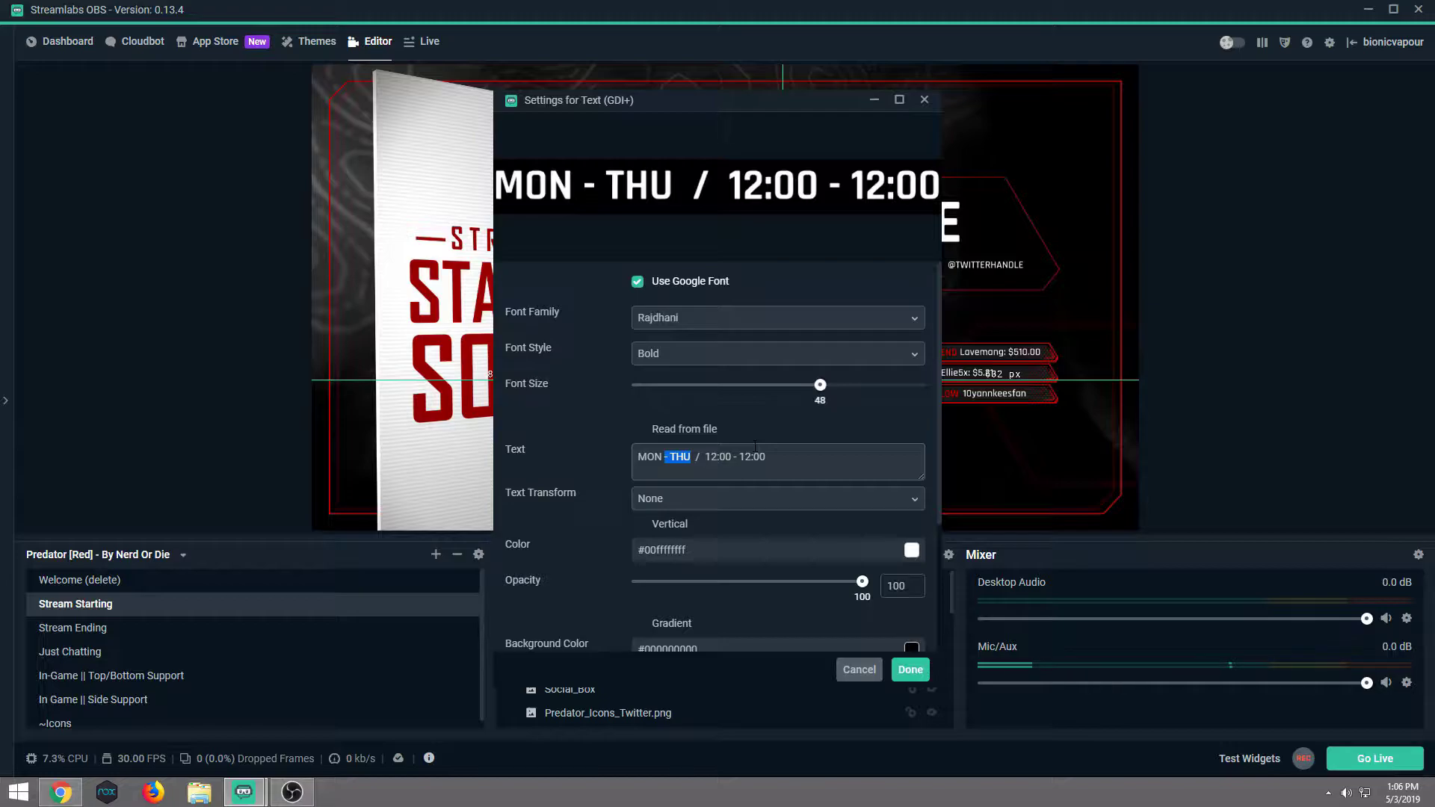
{"action": "type", "text": "&"}
{"action": "type", "text": " F"}
{"action": "type", "text": "IR"}
{"action": "key", "text": "BackSpace"}
{"action": "key", "text": "BackSpace"}
{"action": "type", "text": "RI"}
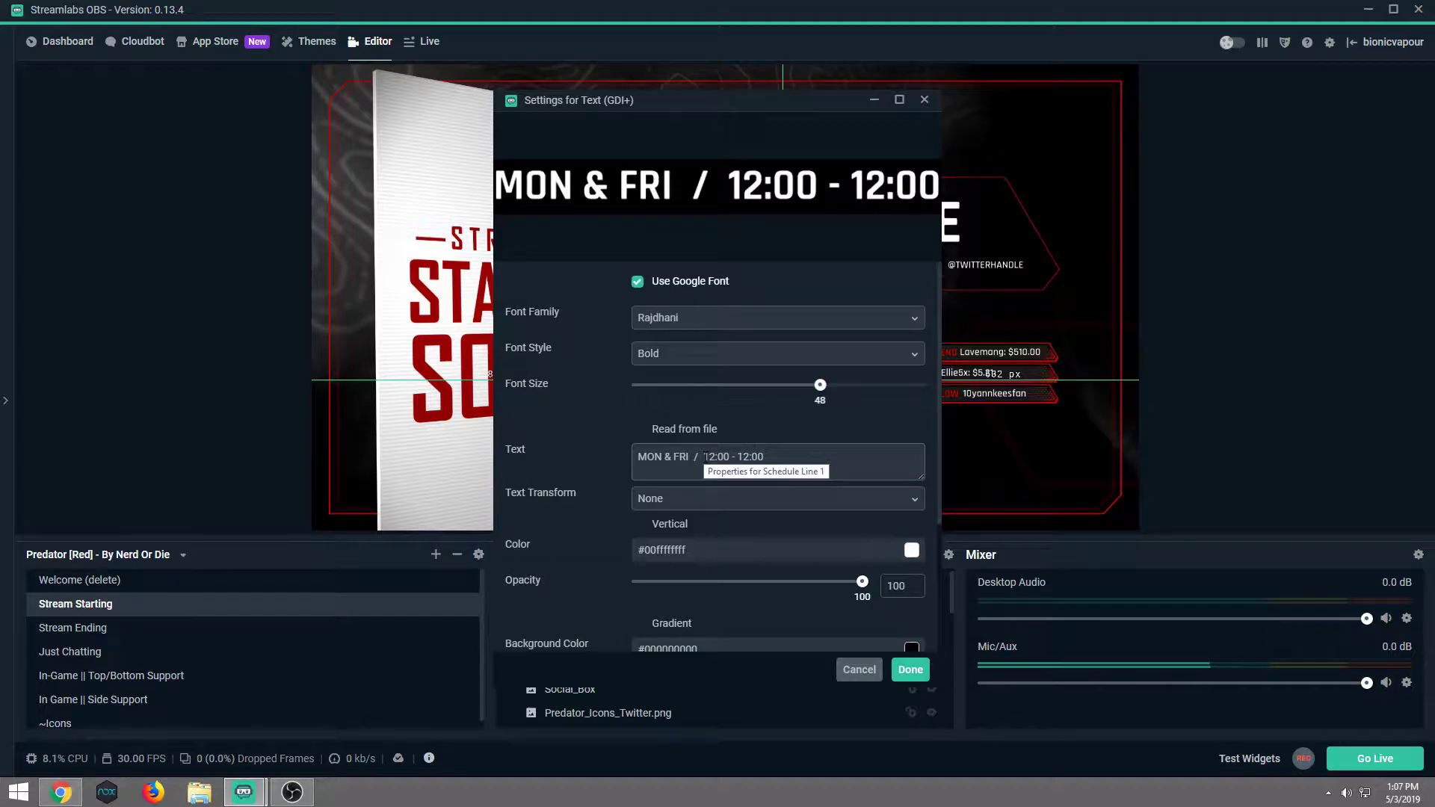
{"action": "left_click_drag", "start_coordinate": [702, 457], "coordinate": [742, 458]}
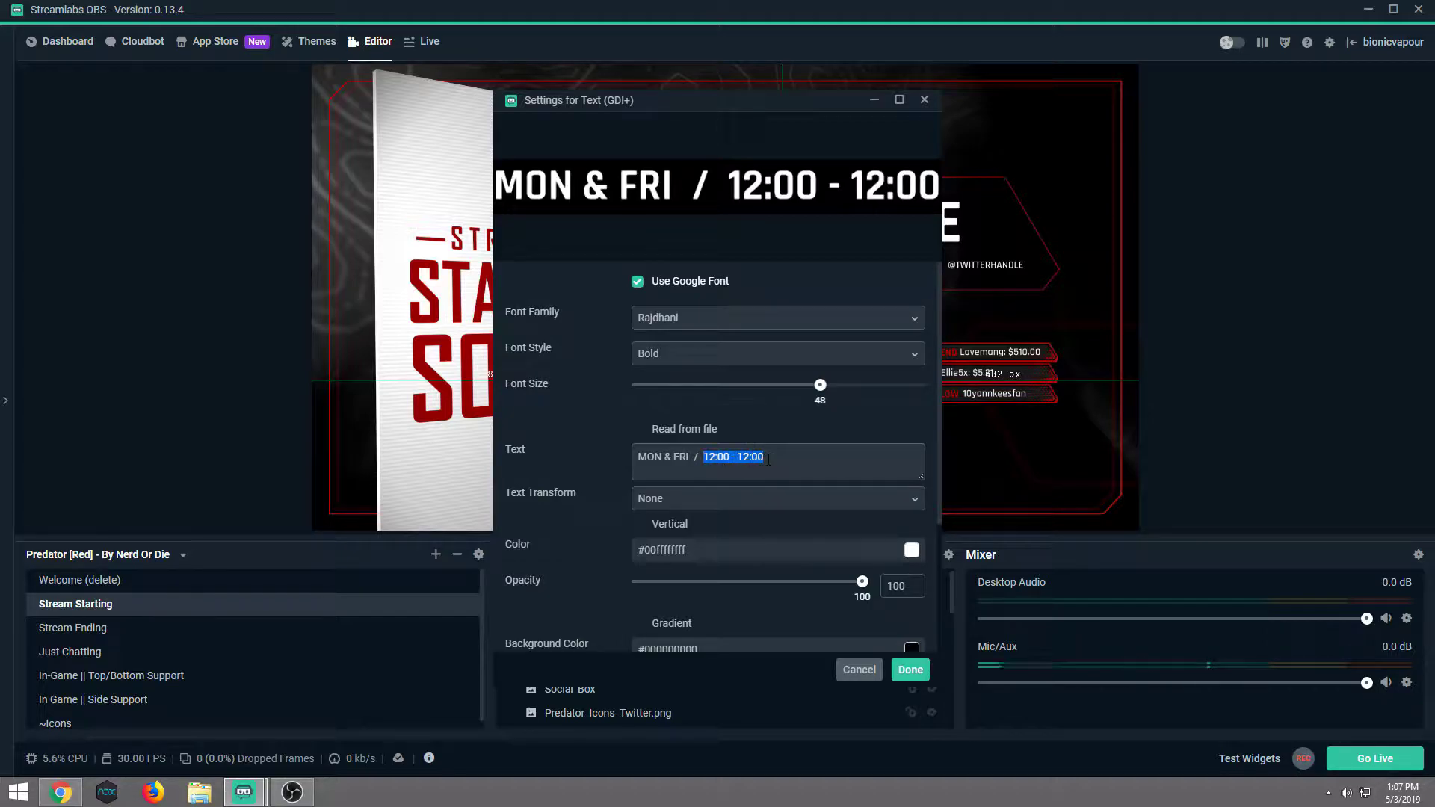
{"action": "type", "text": "4P"}
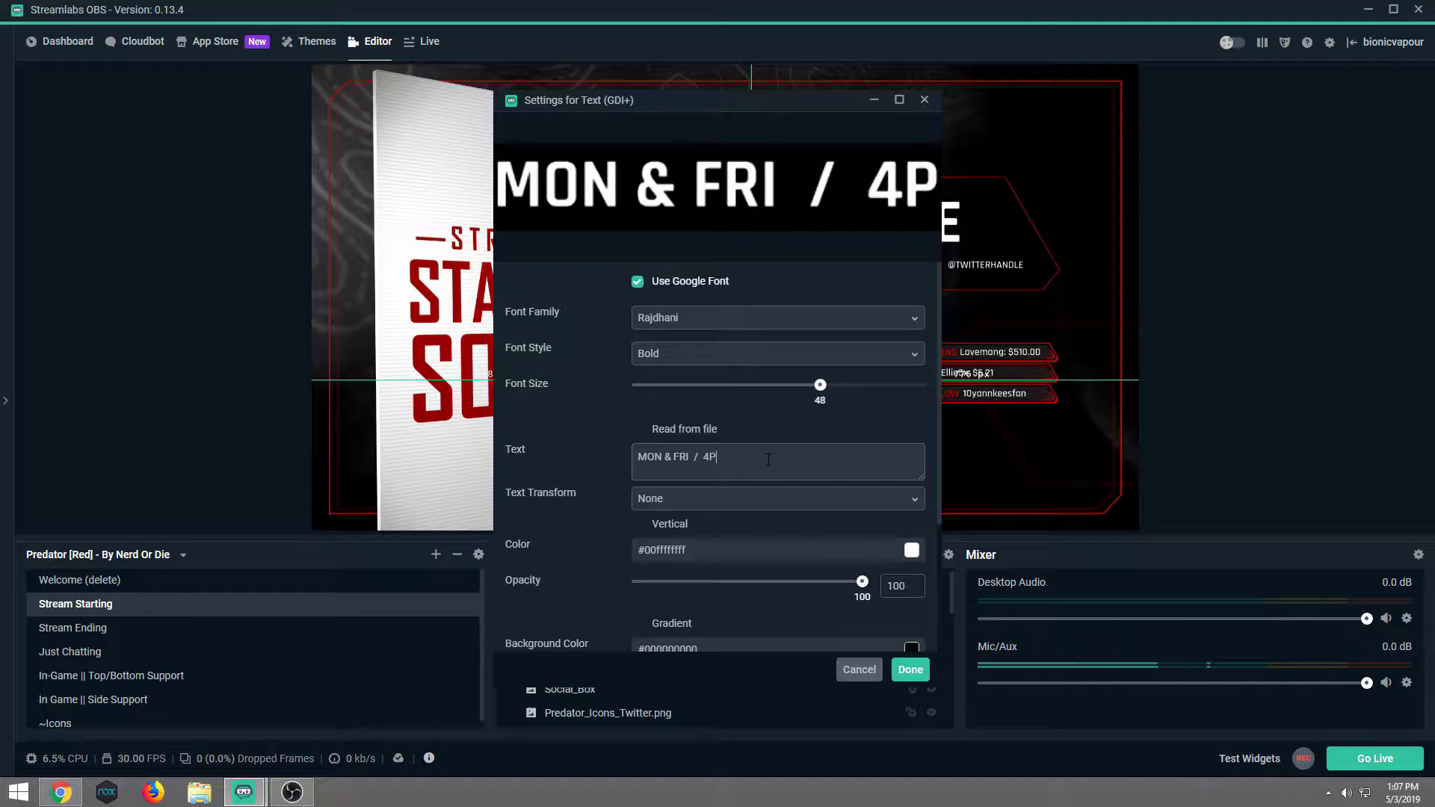
{"action": "type", "text": "M EST"}
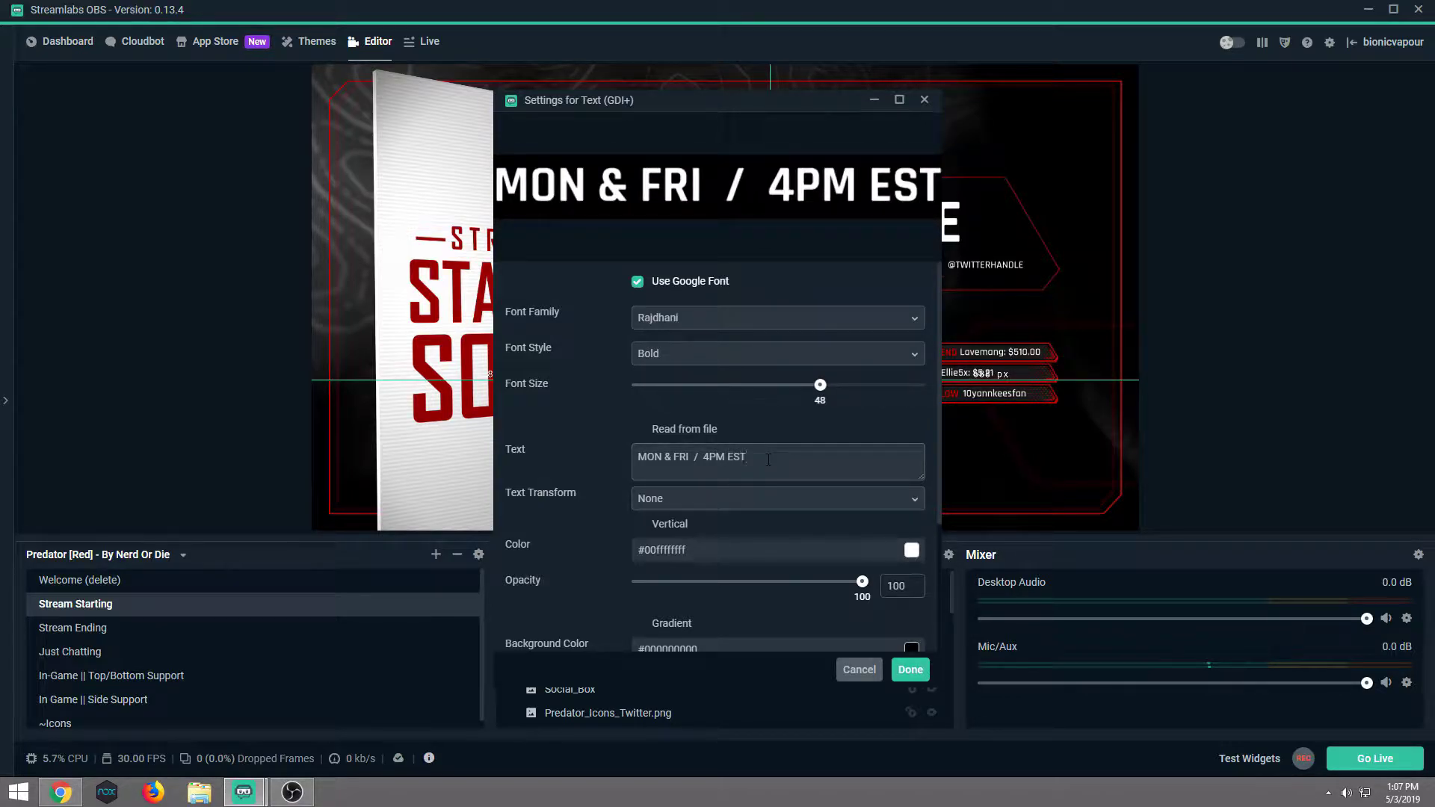
{"action": "type", "text": " '"}
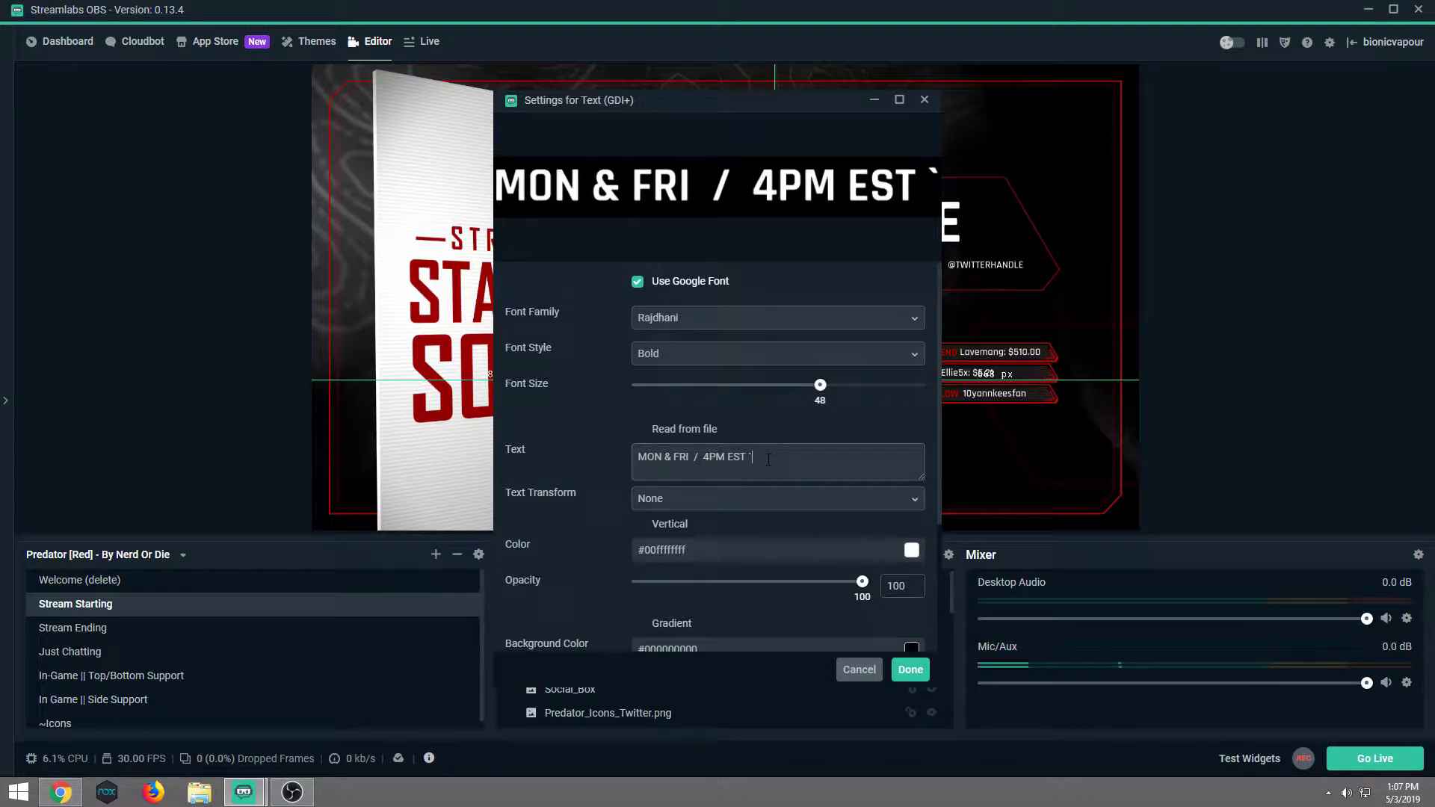
{"action": "key", "text": "BackSpace"}
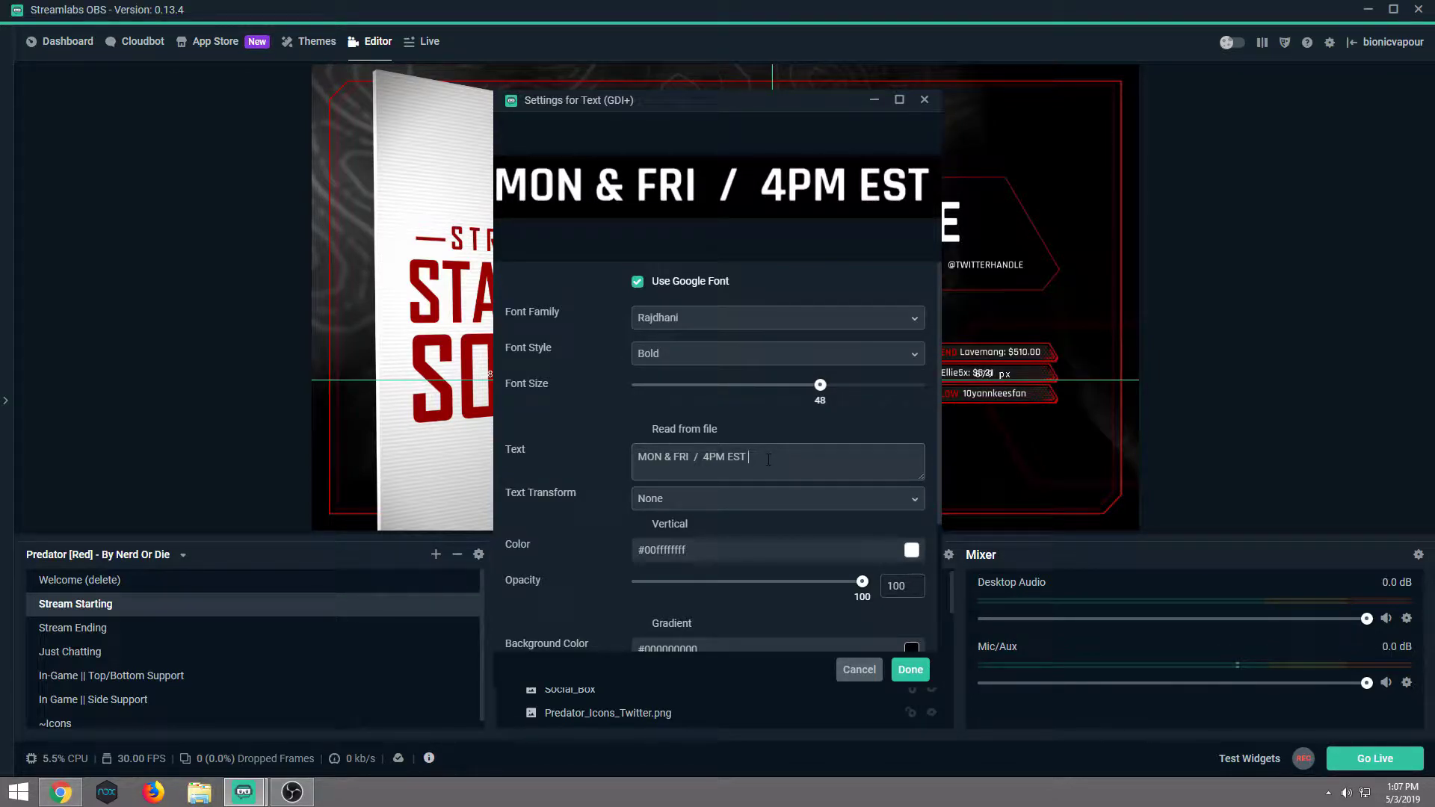
{"action": "type", "text": "- "}
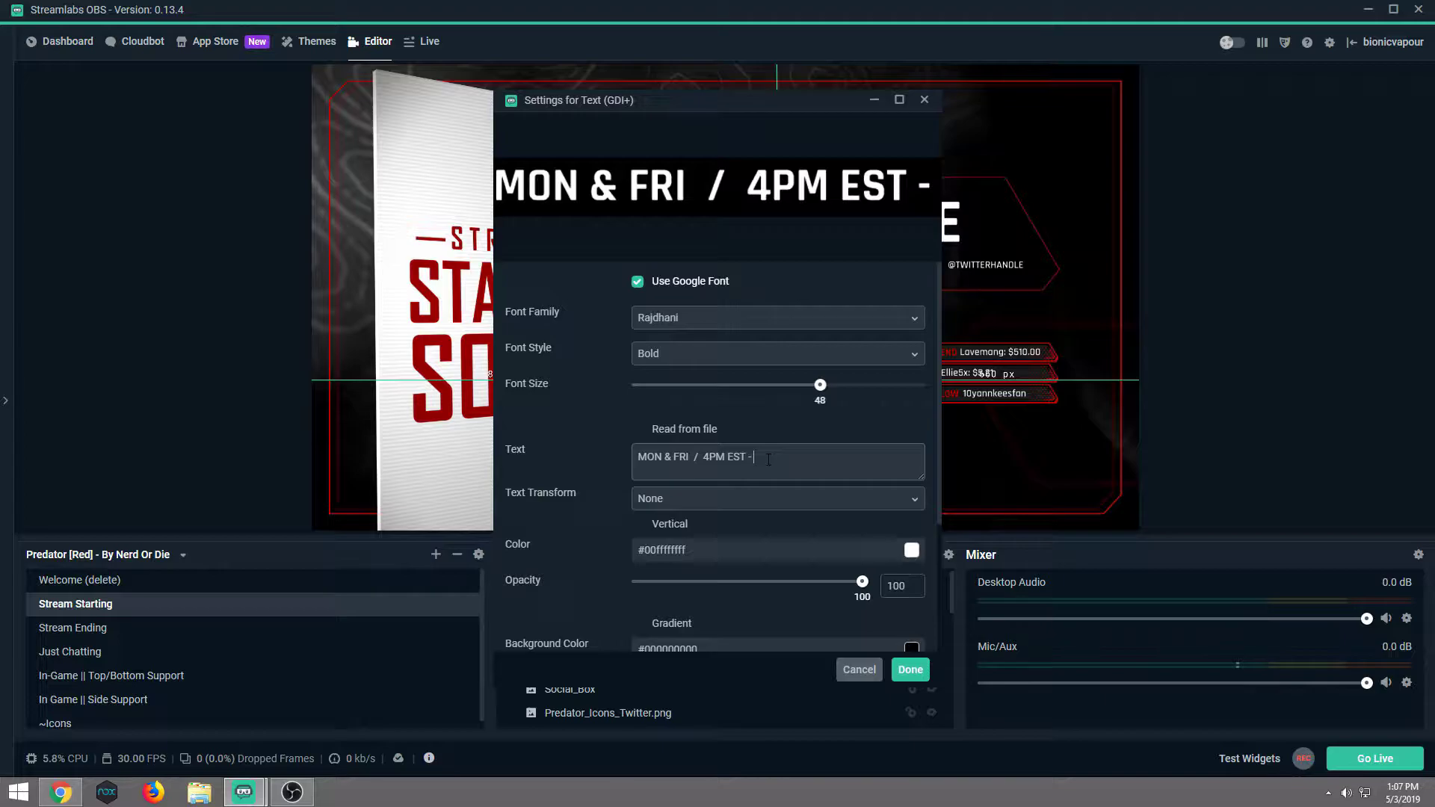
{"action": "type", "text": "6PM"}
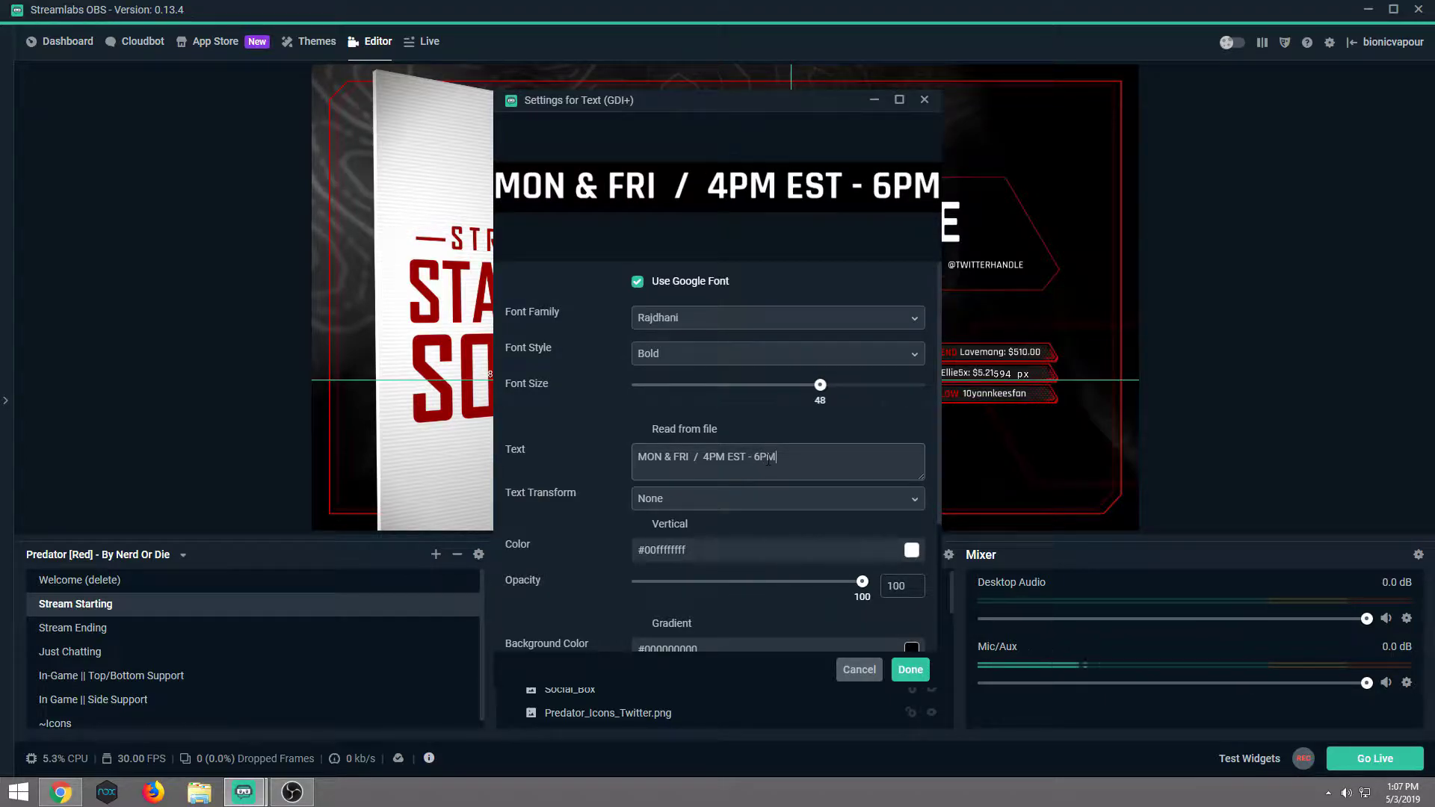
{"action": "type", "text": " EST"}
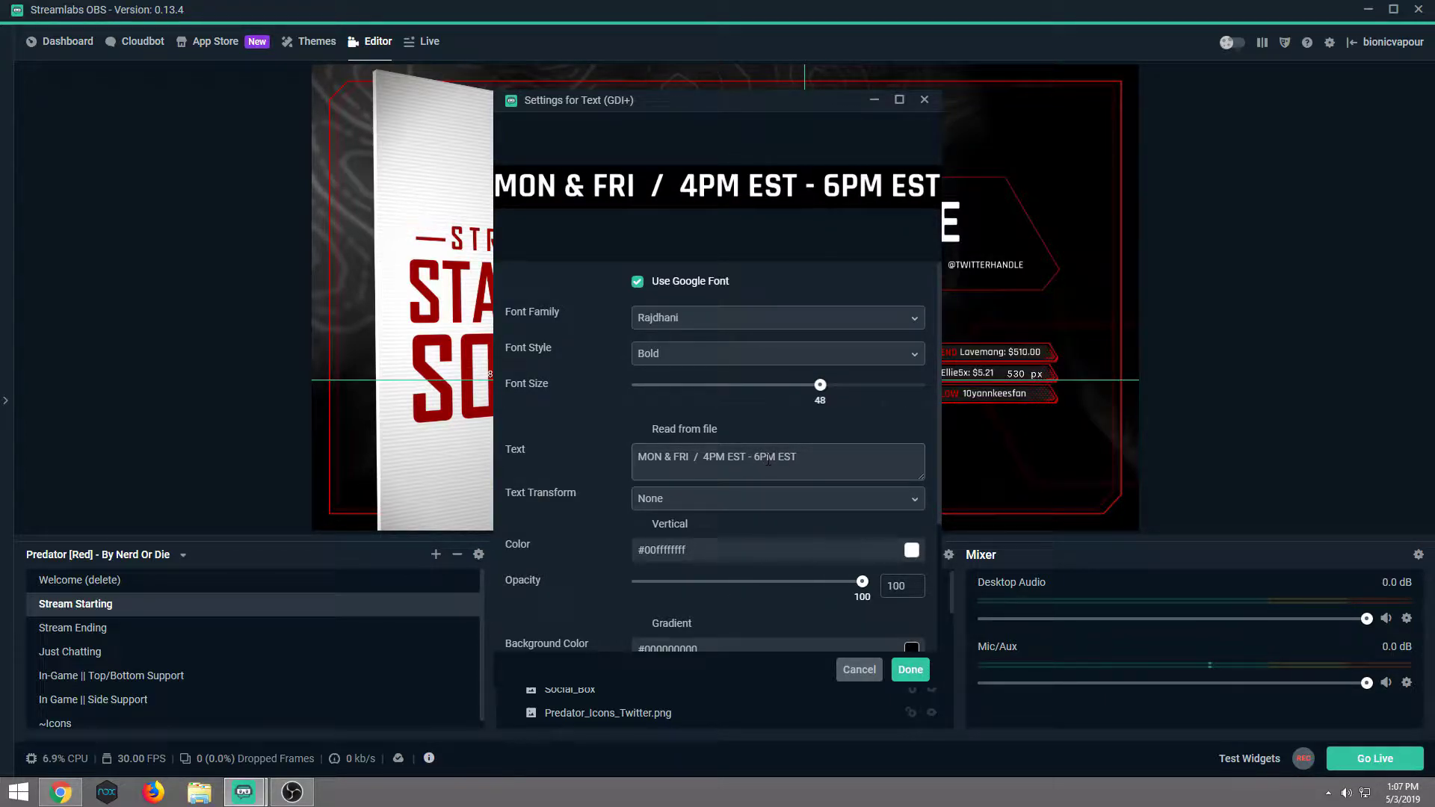
Apply the new schedule text, move the MON & FRI line left, and select the FRI - SUN line
{"action": "left_click", "coordinate": [911, 670]}
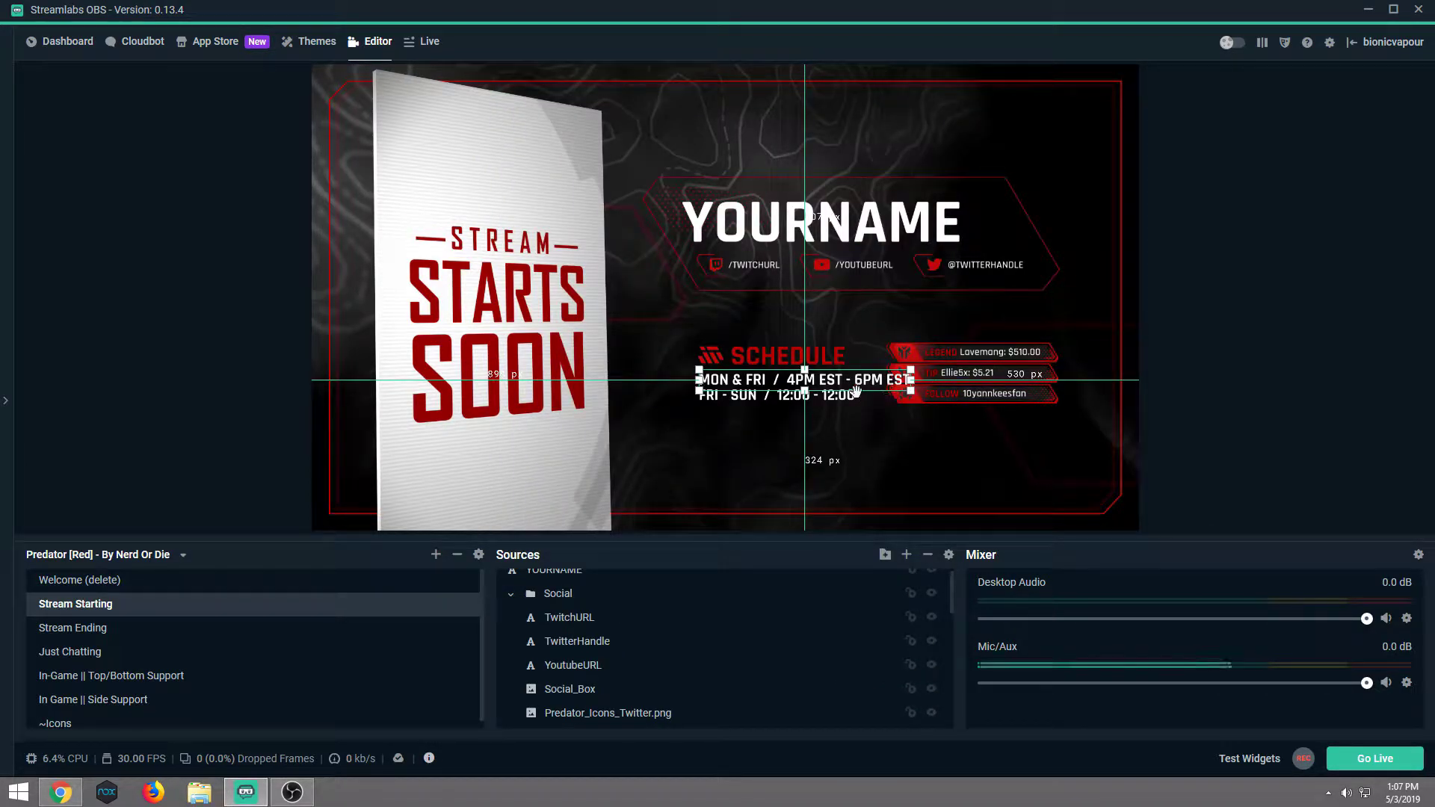
{"action": "left_click_drag", "start_coordinate": [841, 383], "coordinate": [798, 385]}
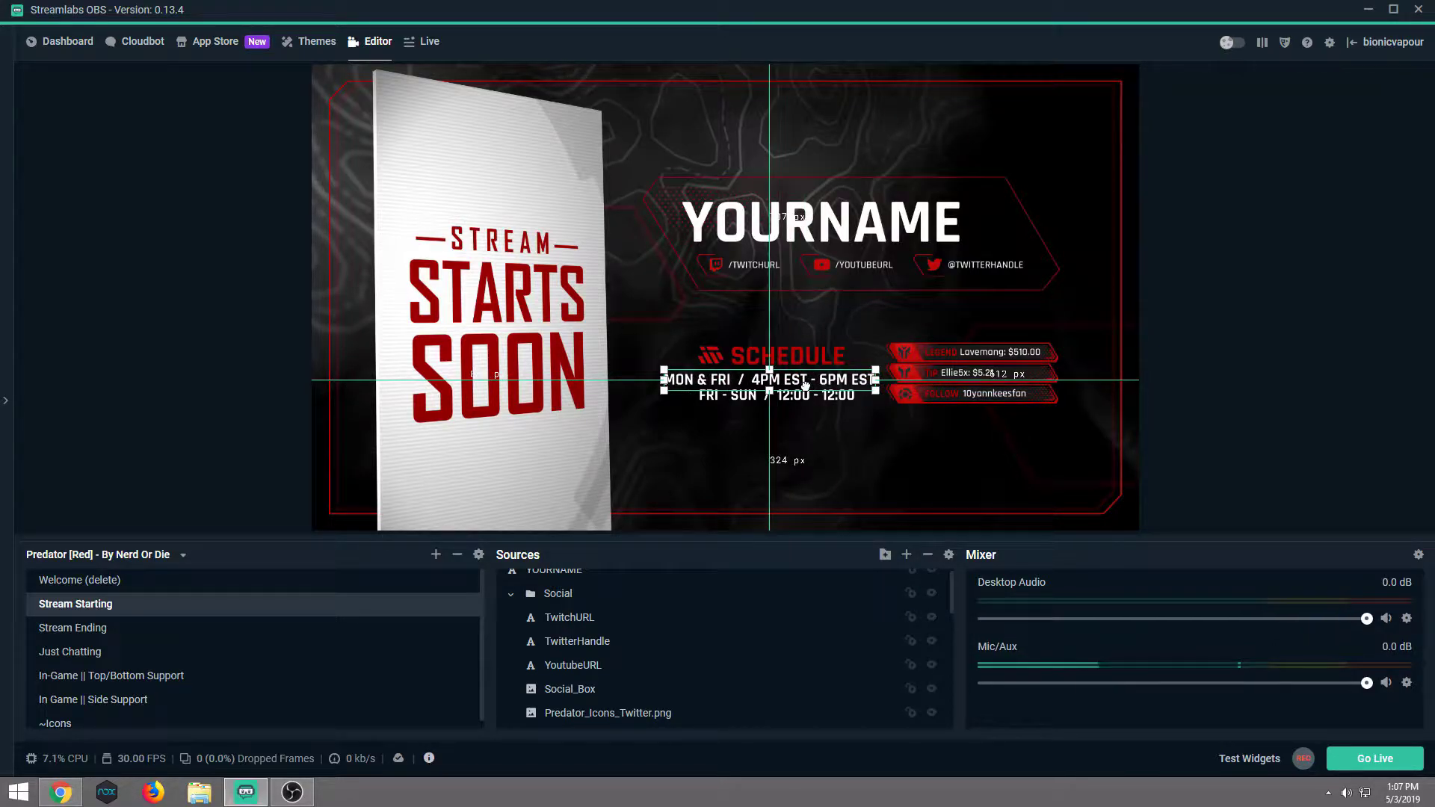
{"action": "left_click", "coordinate": [827, 422]}
{"action": "left_click", "coordinate": [791, 399]}
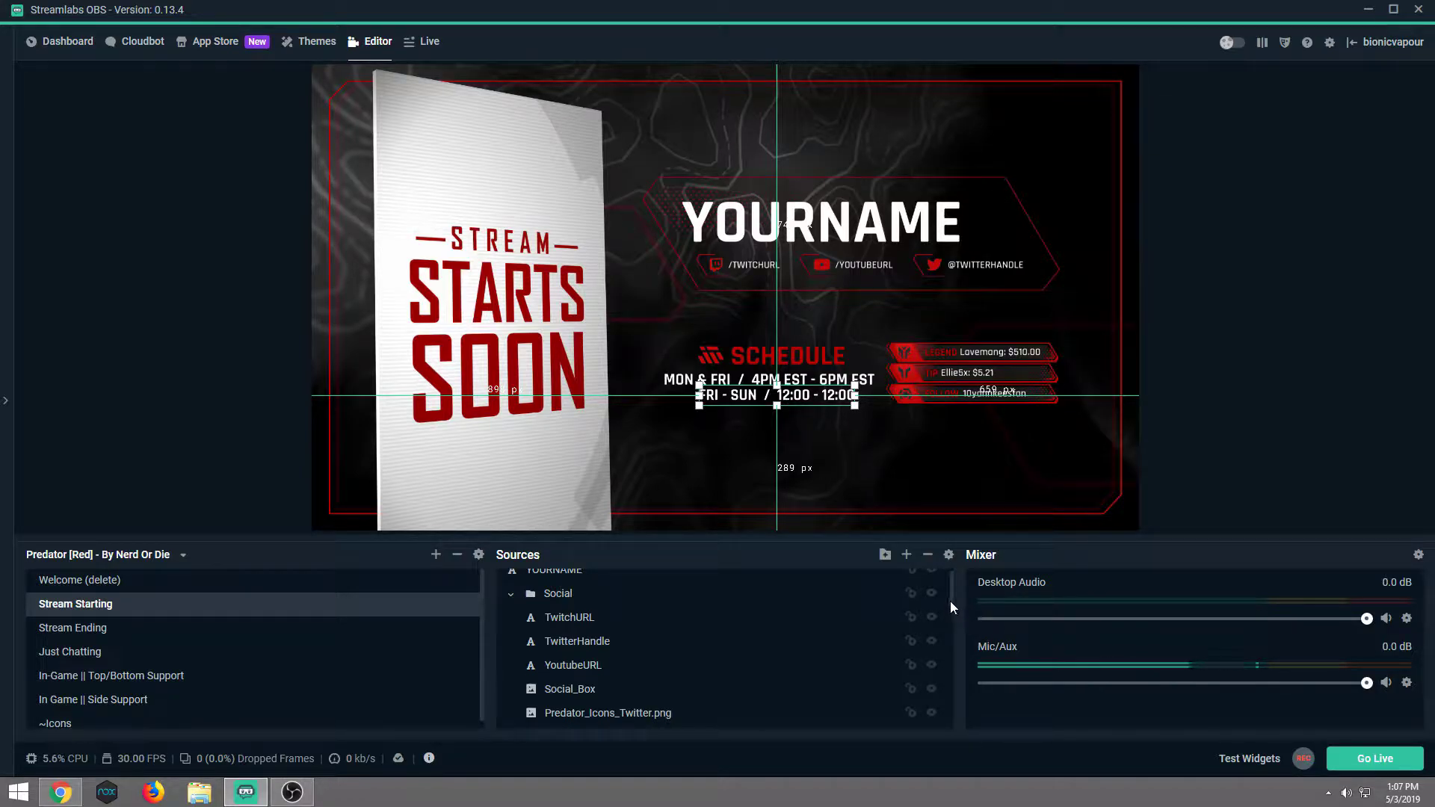
{"action": "scroll", "coordinate": [951, 596], "scroll_direction": "up", "scroll_amount": 1}
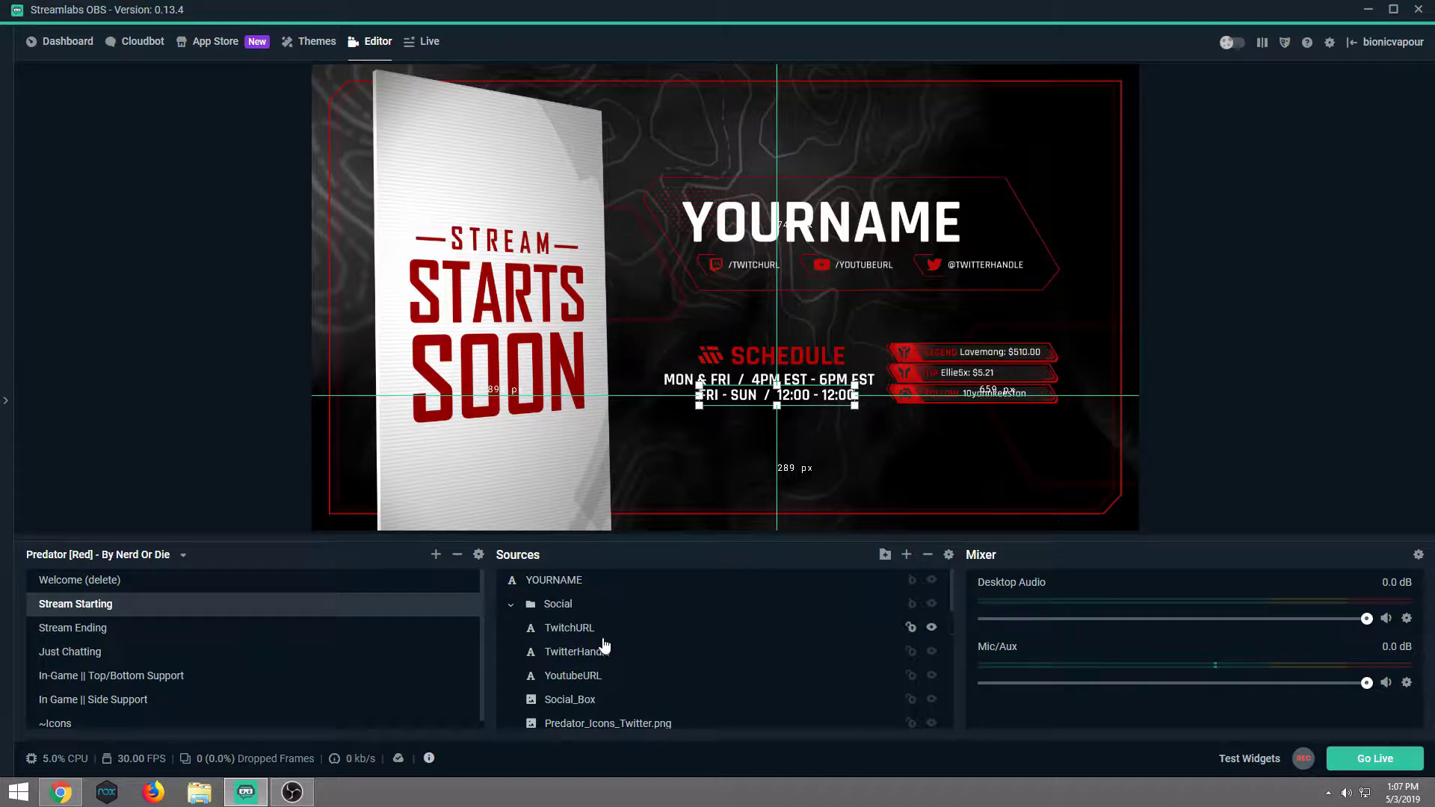
Expand the Schedule group in Sources and hide the FRI - SUN schedule line
{"action": "scroll", "coordinate": [618, 662], "scroll_direction": "down", "scroll_amount": 1}
{"action": "scroll", "coordinate": [617, 670], "scroll_direction": "down", "scroll_amount": 2}
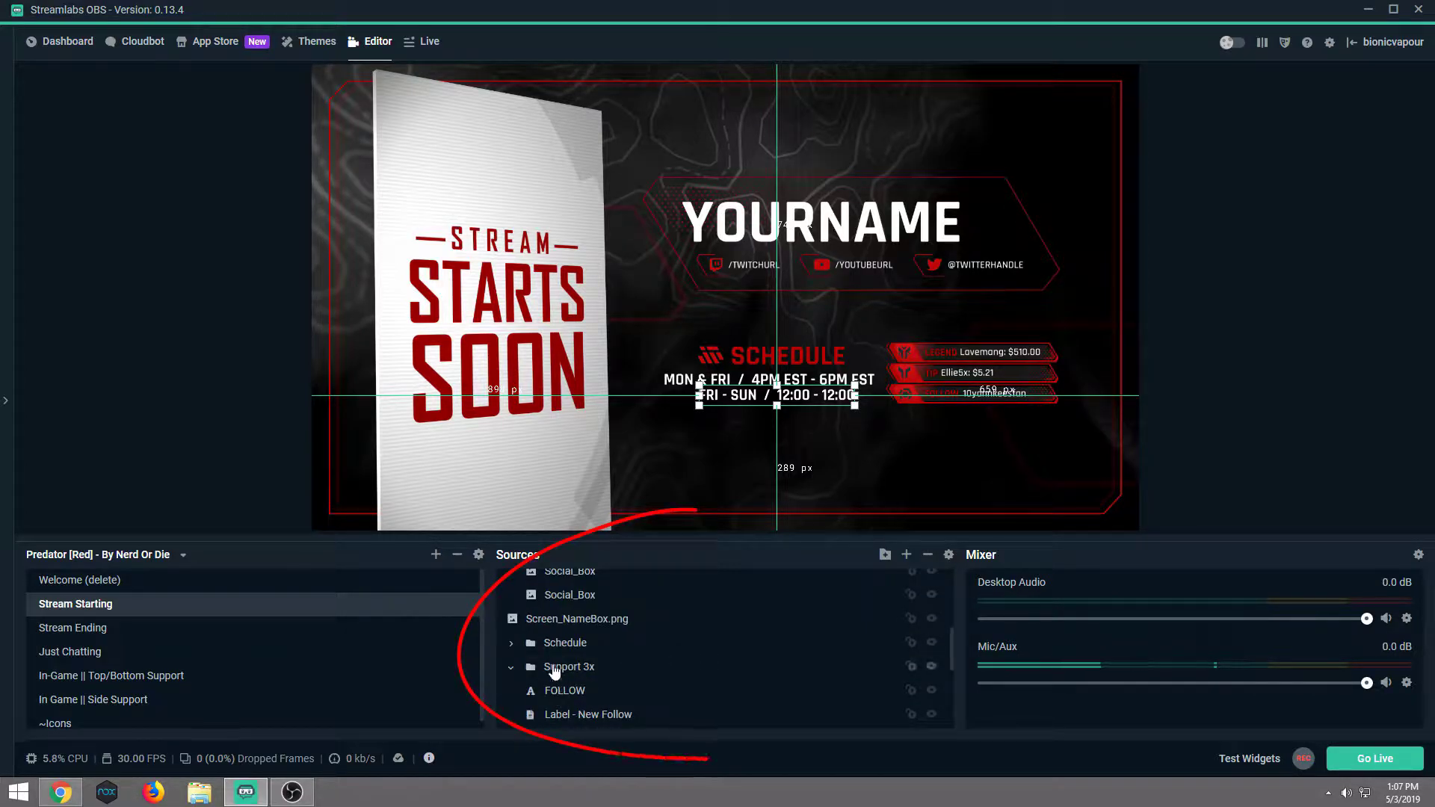
{"action": "left_click", "coordinate": [554, 643]}
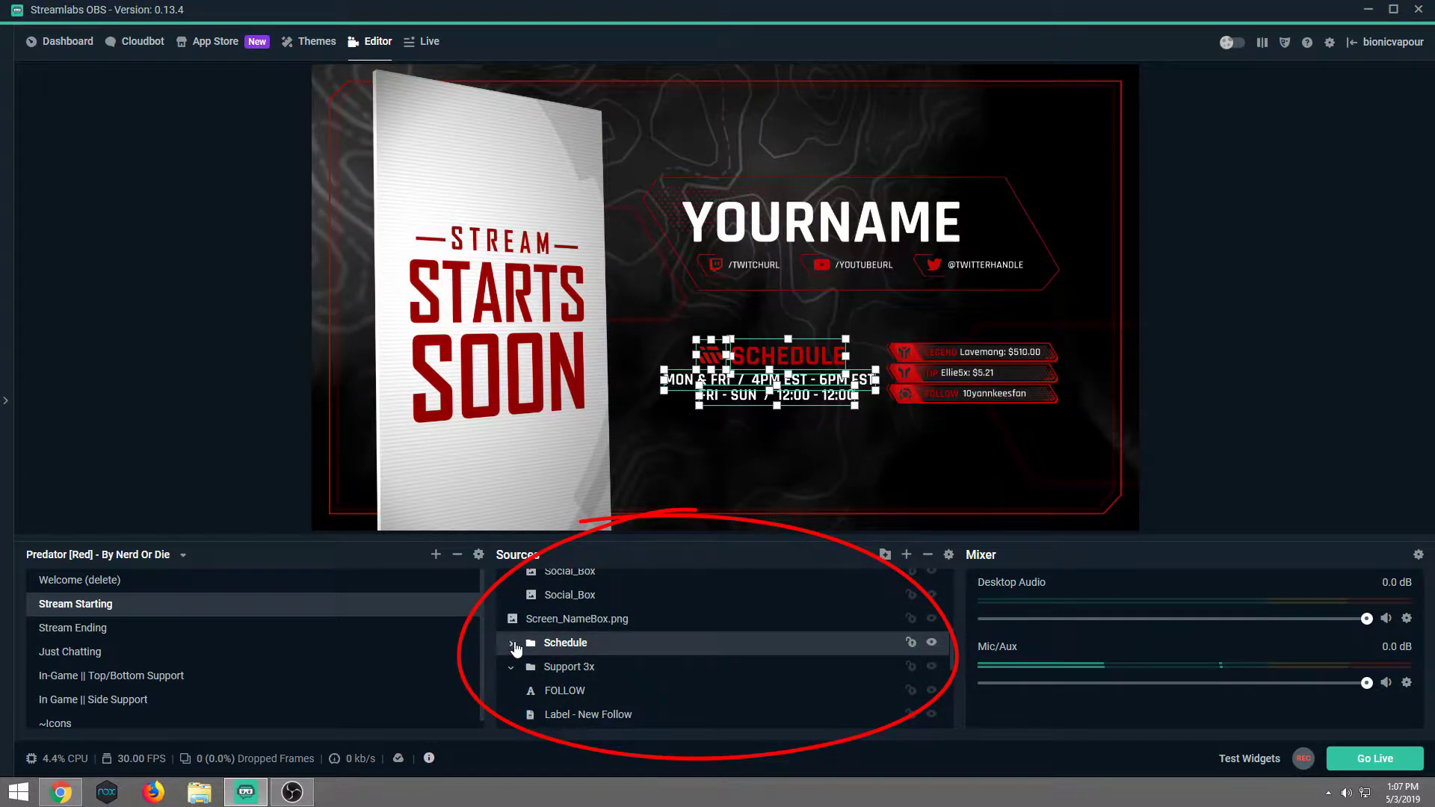
{"action": "left_click", "coordinate": [510, 643]}
{"action": "scroll", "coordinate": [658, 677], "scroll_direction": "down", "scroll_amount": 1}
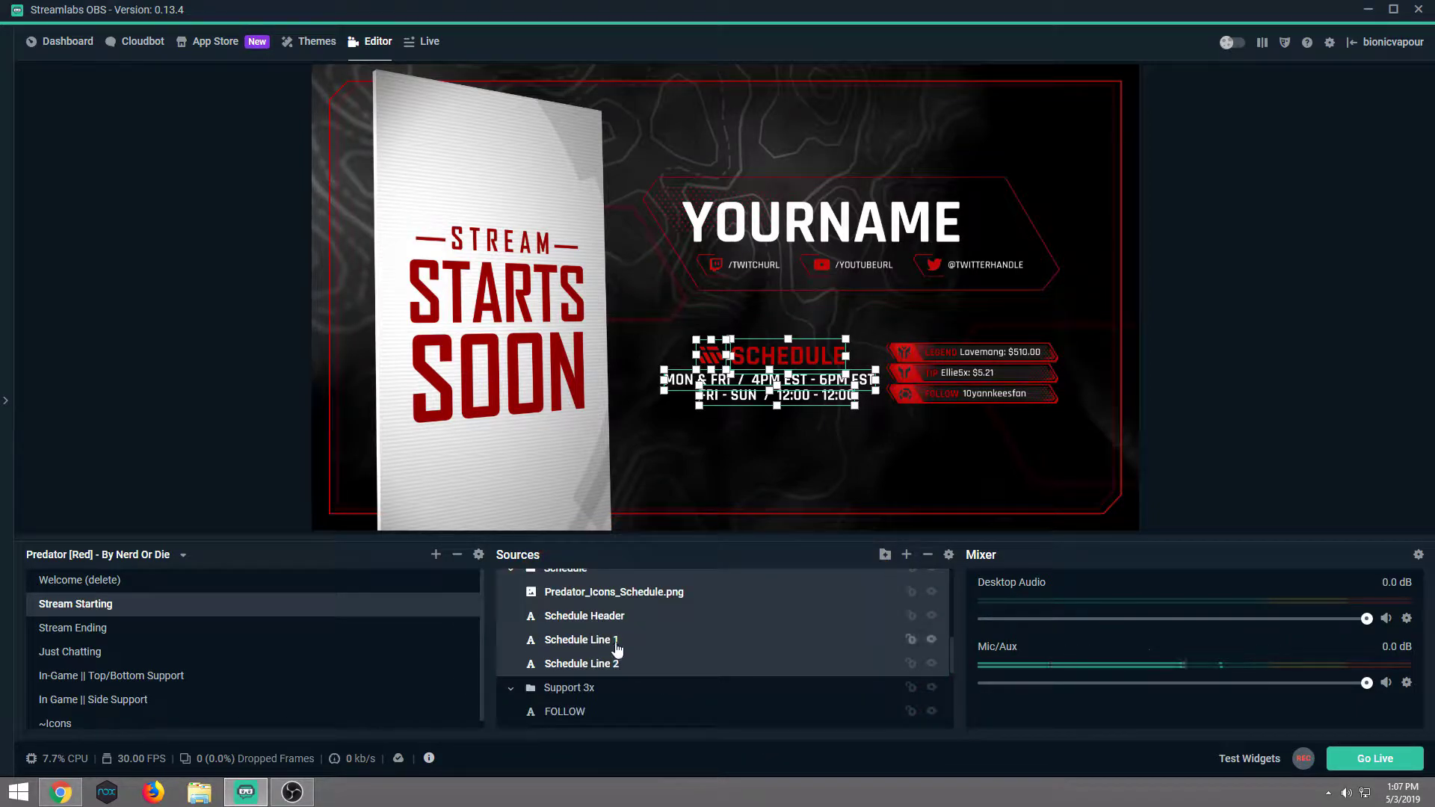
{"action": "left_click", "coordinate": [931, 665]}
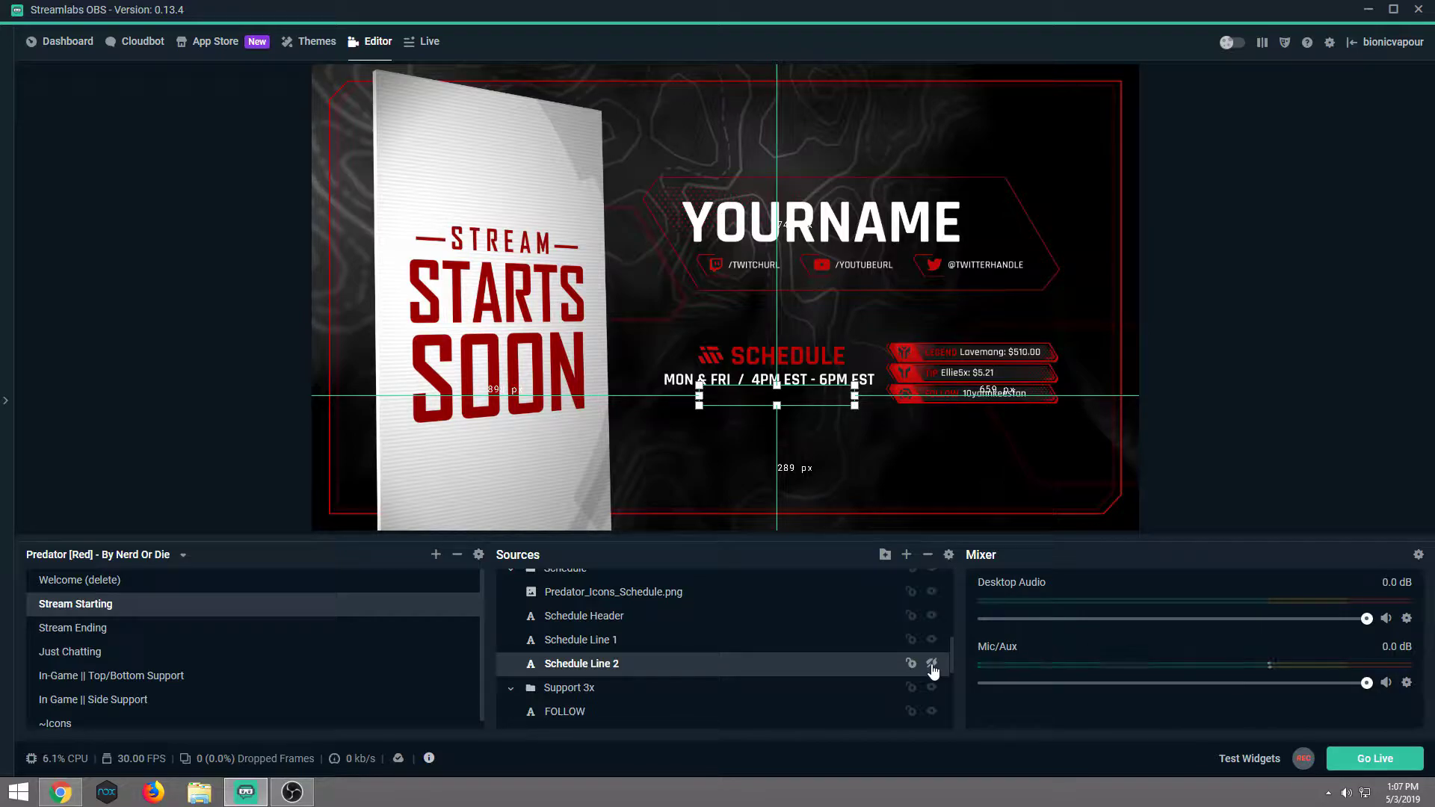
{"action": "left_click", "coordinate": [932, 458]}
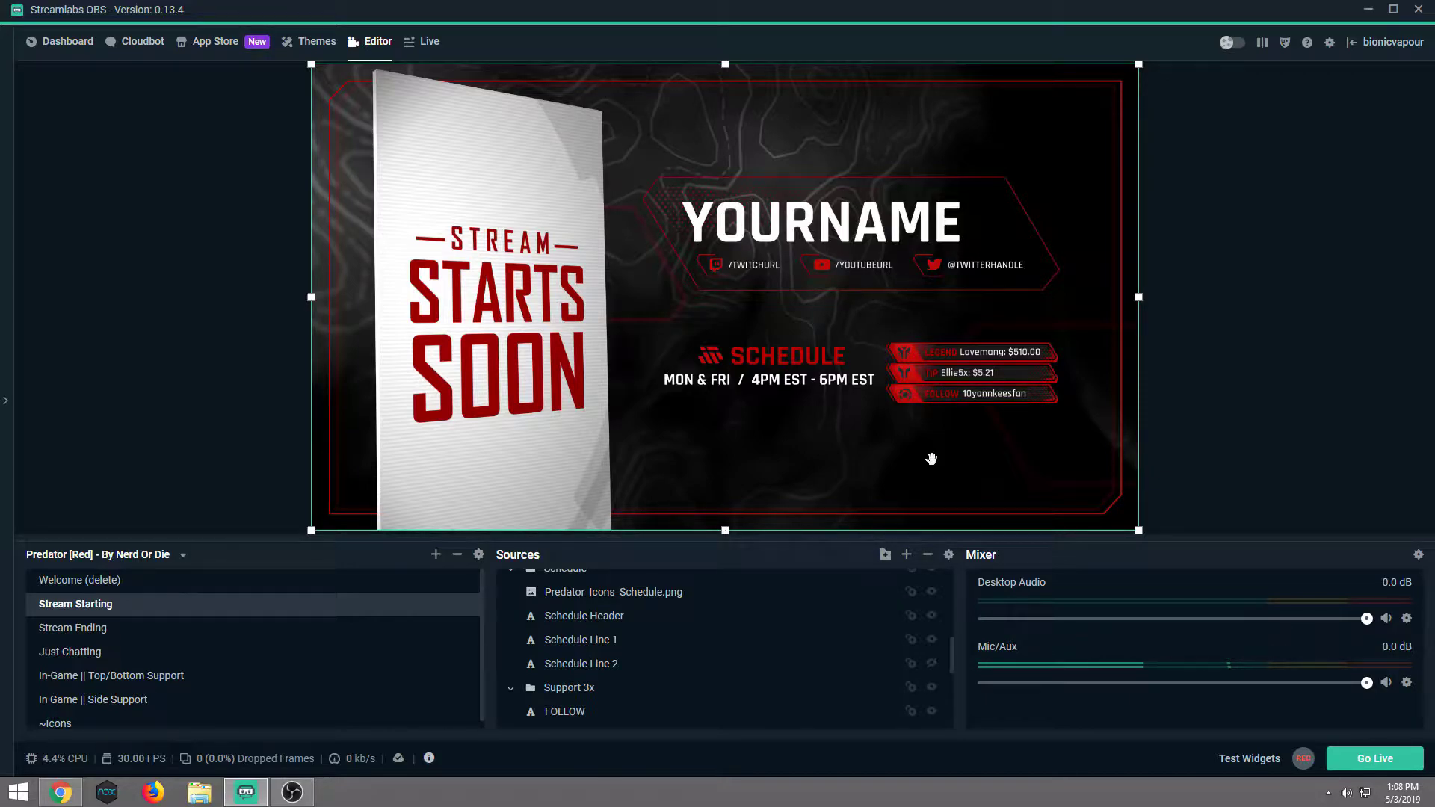
In the YOURNAME text's properties, replace the placeholder with the streamer's name
{"action": "left_click", "coordinate": [909, 231]}
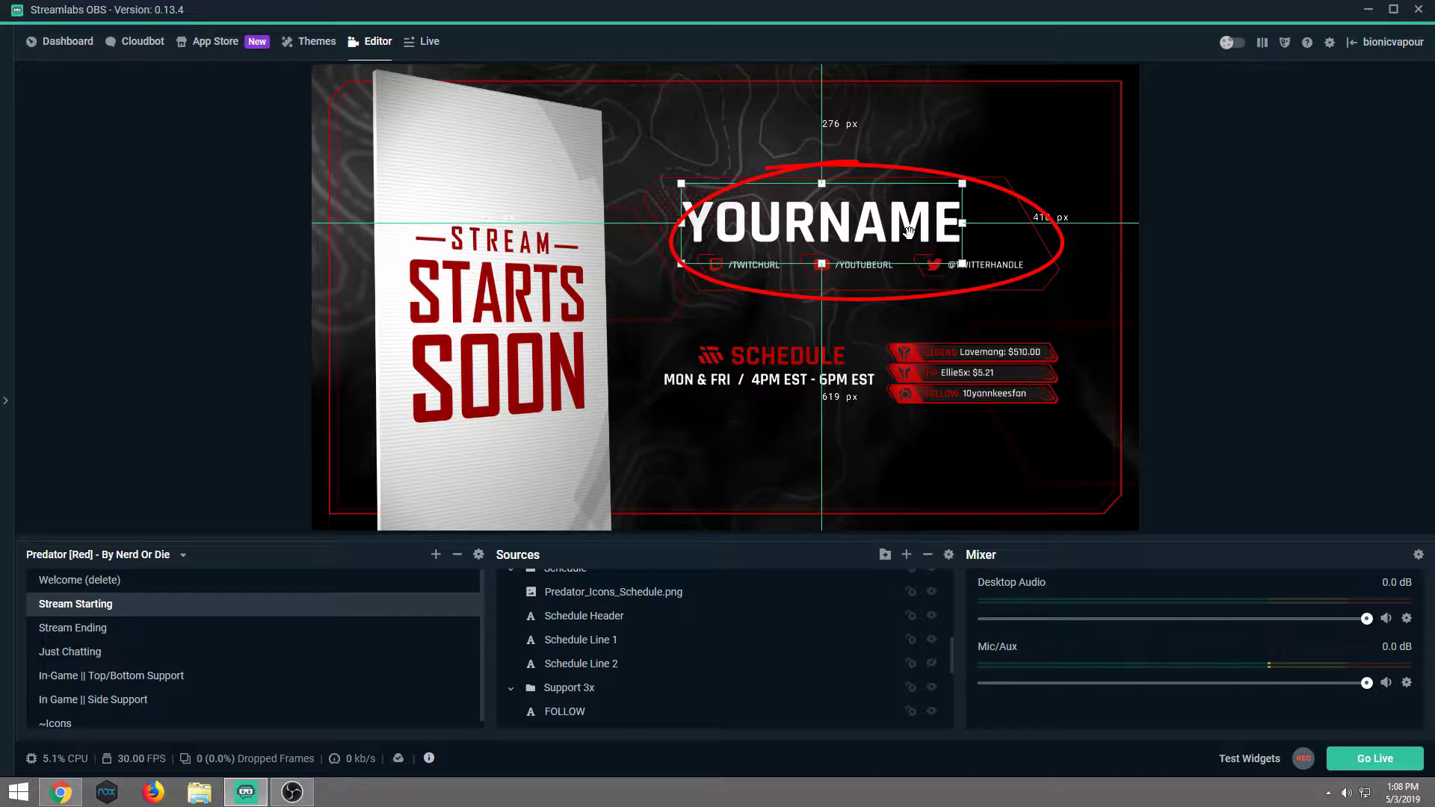
{"action": "right_click", "coordinate": [909, 233]}
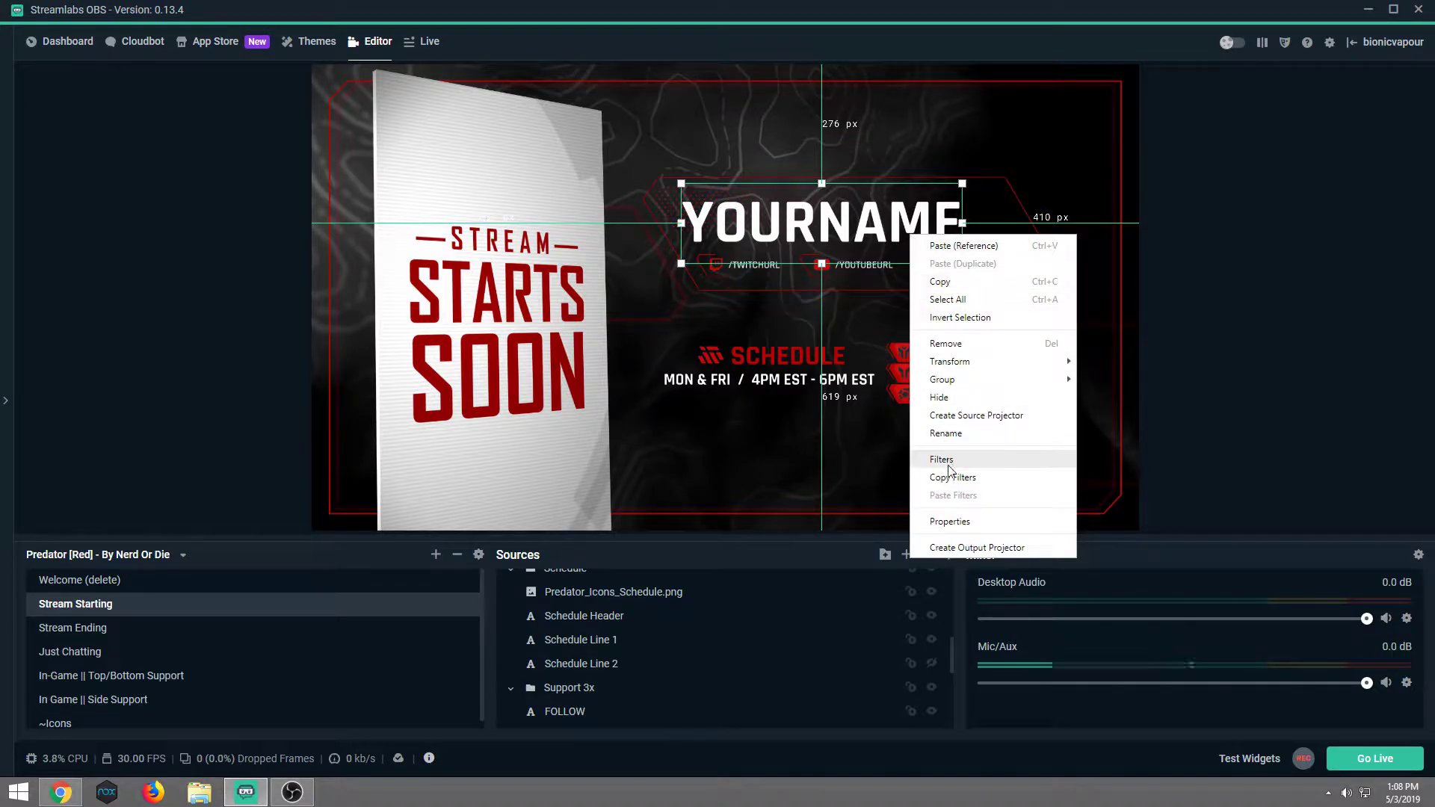
{"action": "left_click", "coordinate": [962, 522]}
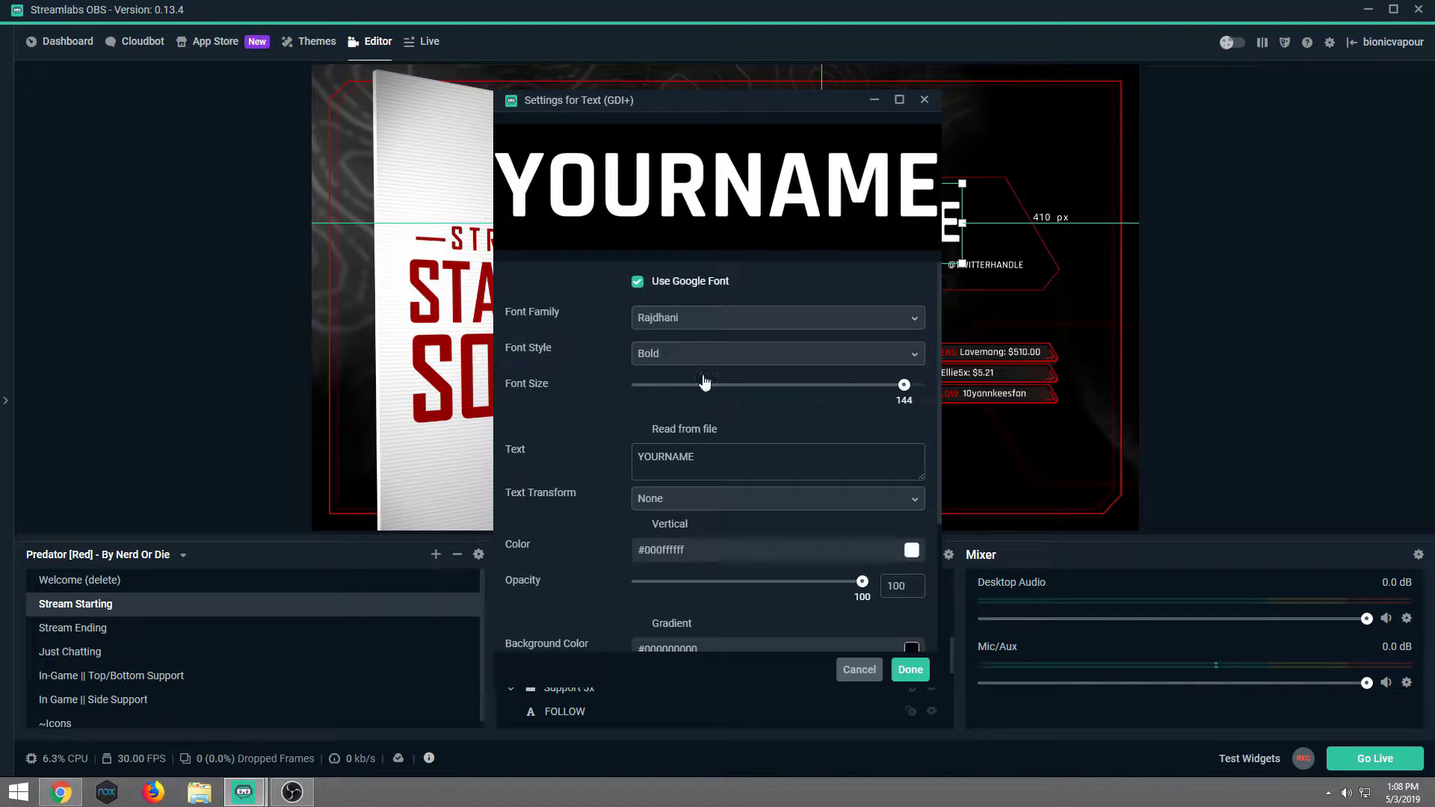
{"action": "left_click_drag", "start_coordinate": [723, 460], "coordinate": [617, 457]}
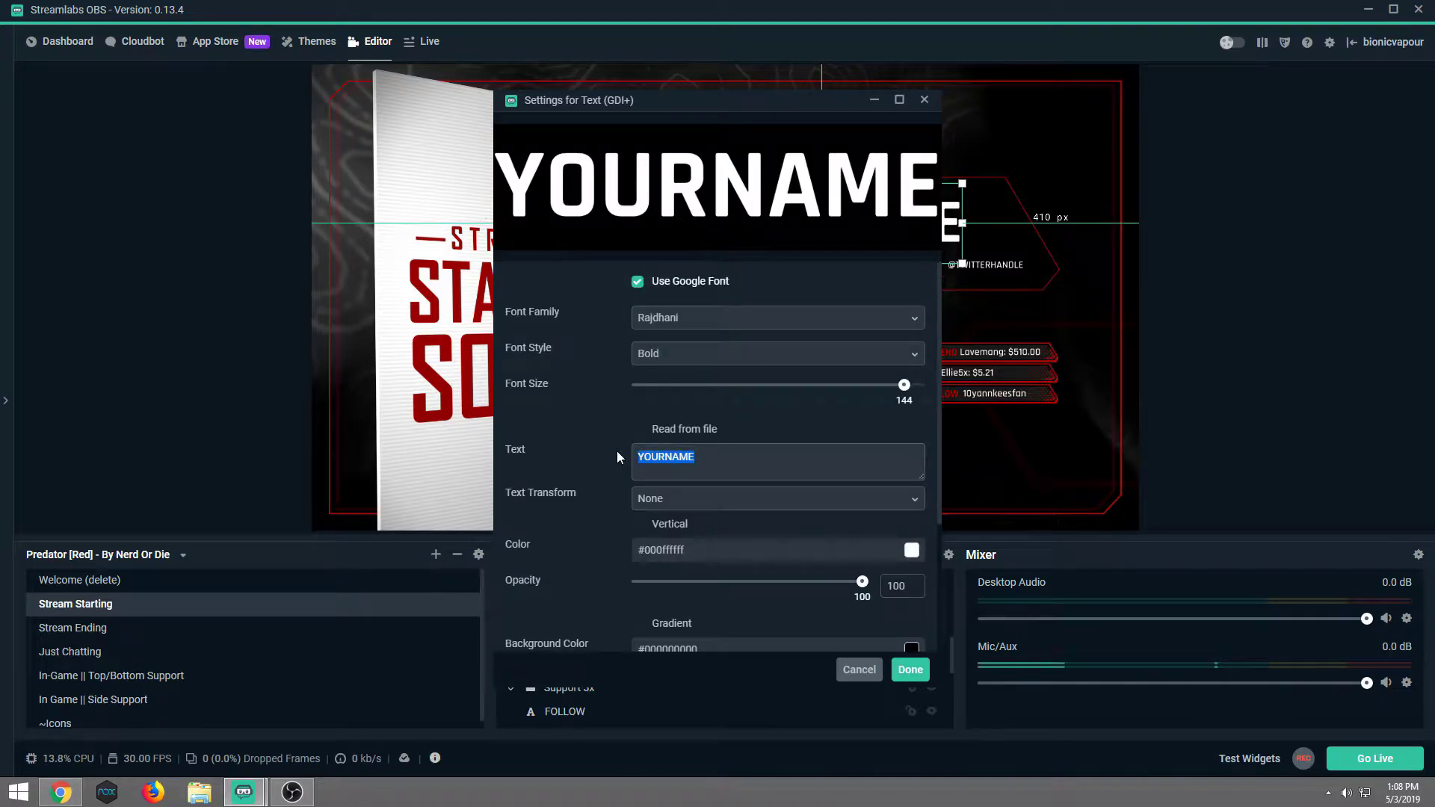
{"action": "type", "text": "W"}
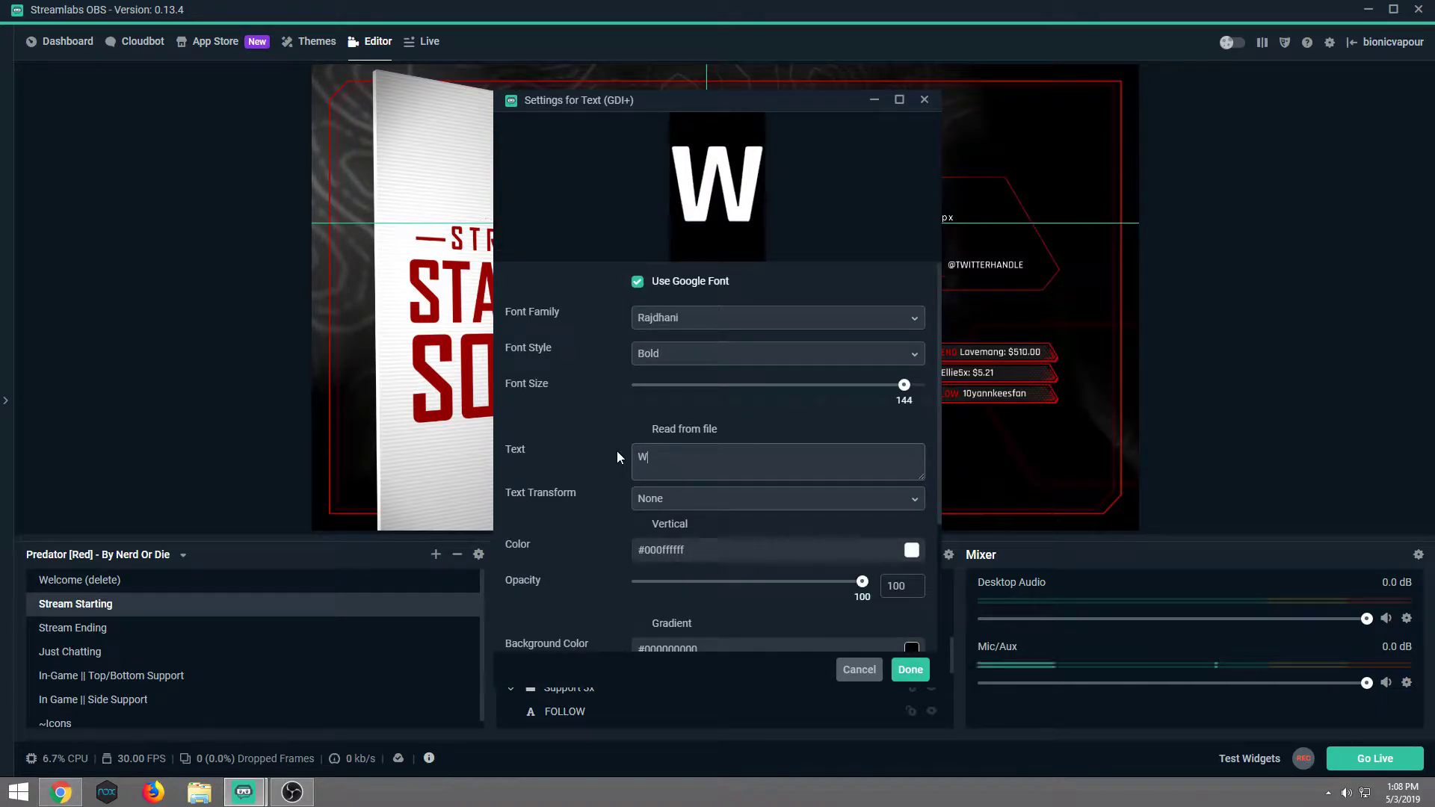
{"action": "type", "text": "AI"}
{"action": "key", "text": "BackSpace"}
{"action": "type", "text": "LT"}
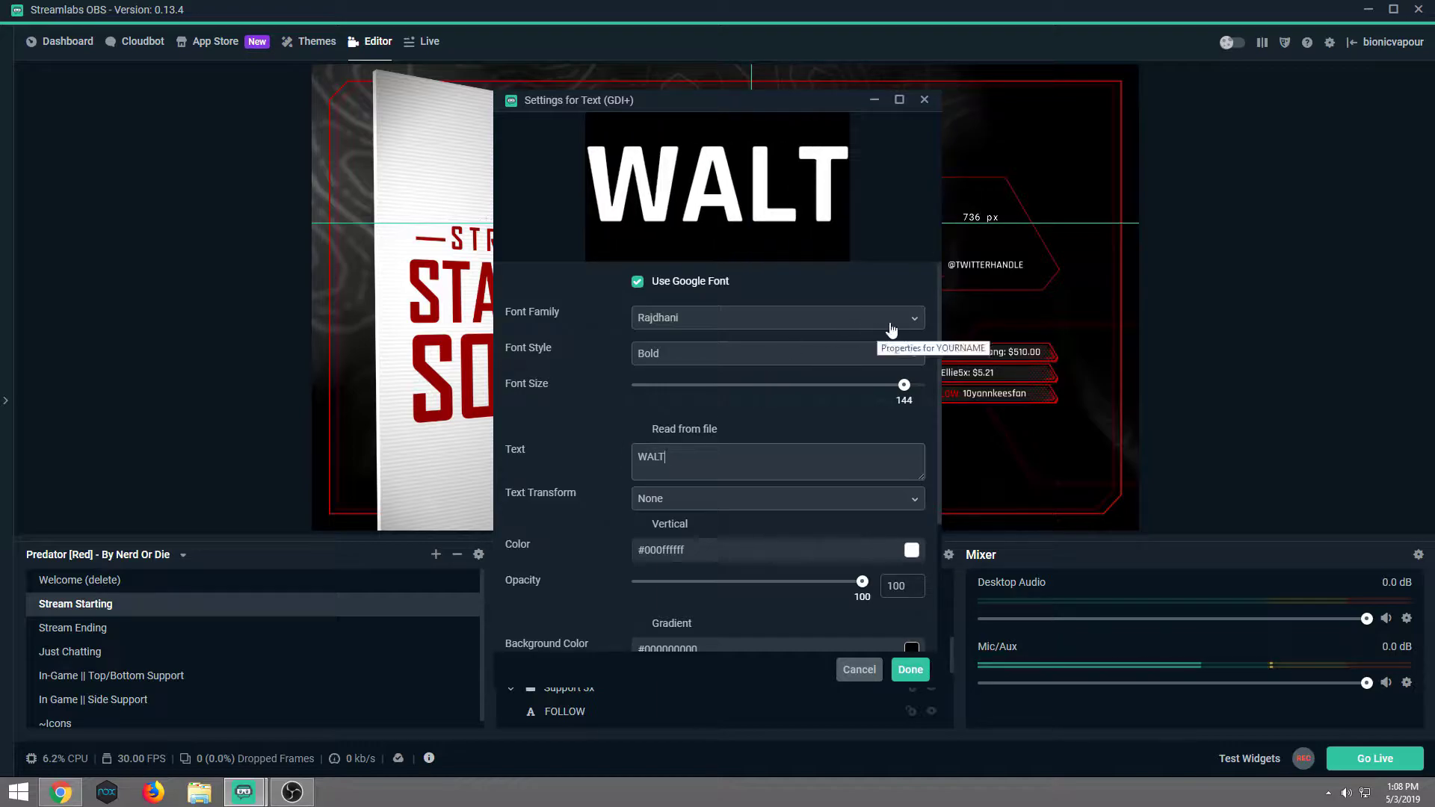
{"action": "left_click", "coordinate": [913, 318]}
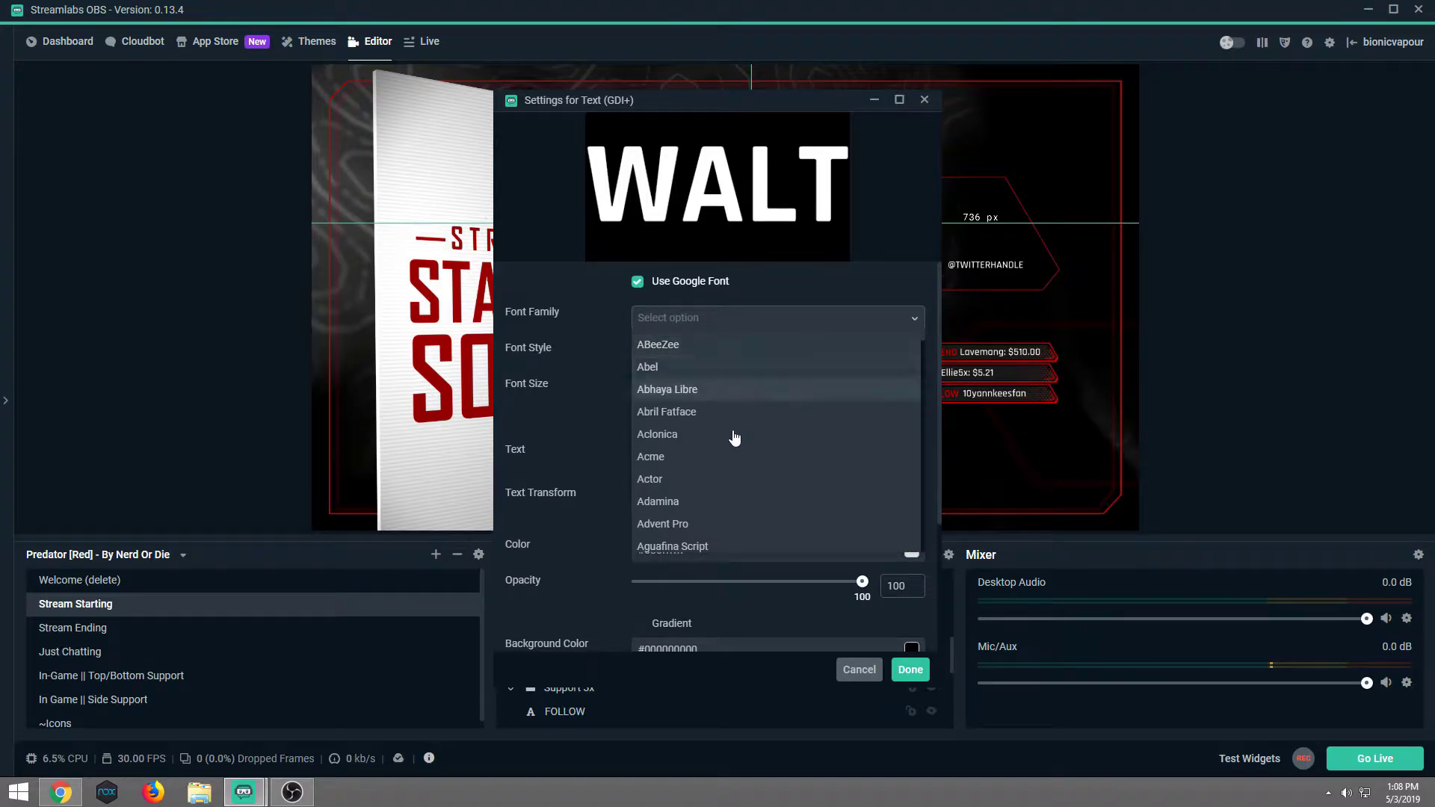
Set the name title's font family to Alice
{"action": "scroll", "coordinate": [729, 450], "scroll_direction": "down", "scroll_amount": 2}
{"action": "scroll", "coordinate": [712, 456], "scroll_direction": "down", "scroll_amount": 5}
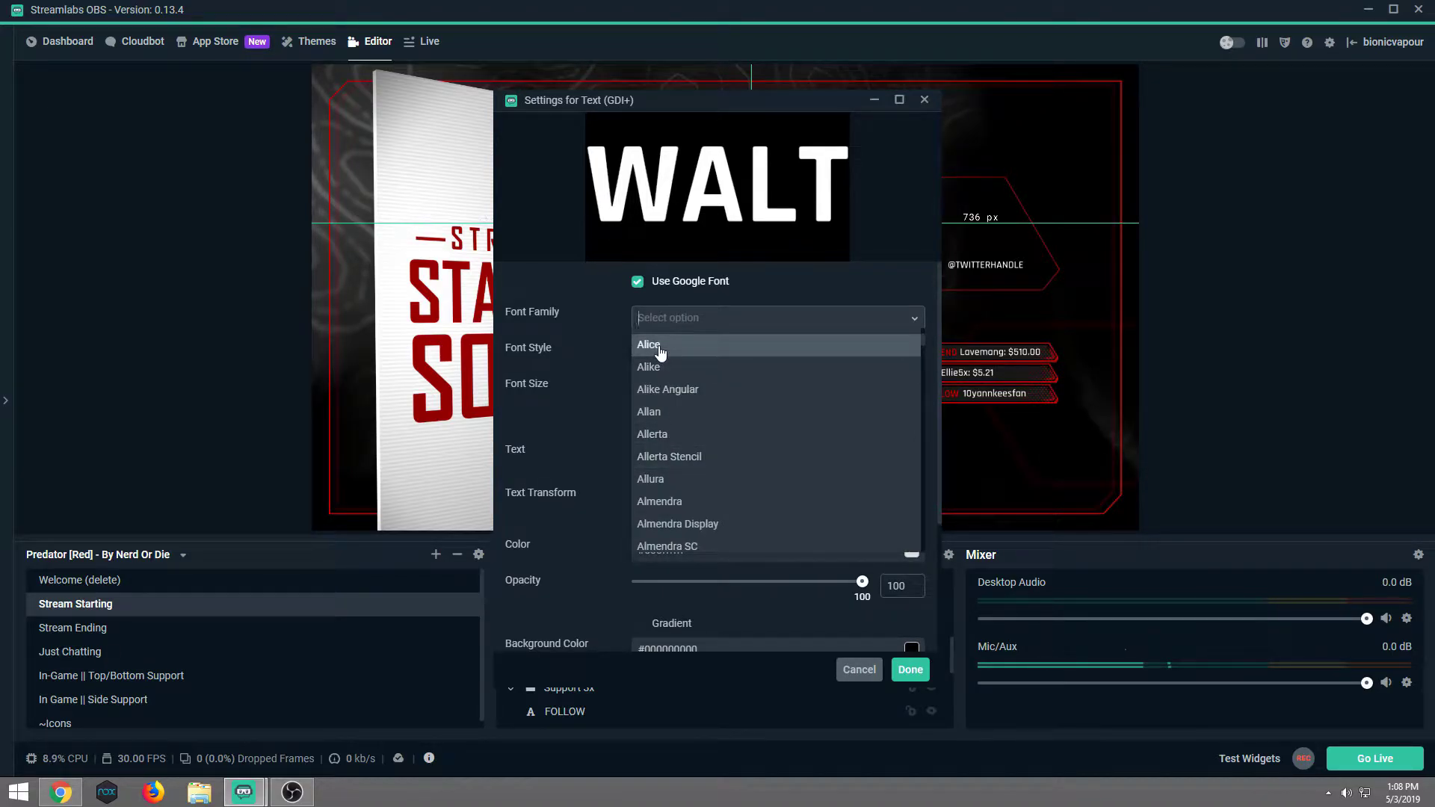
{"action": "left_click", "coordinate": [665, 344]}
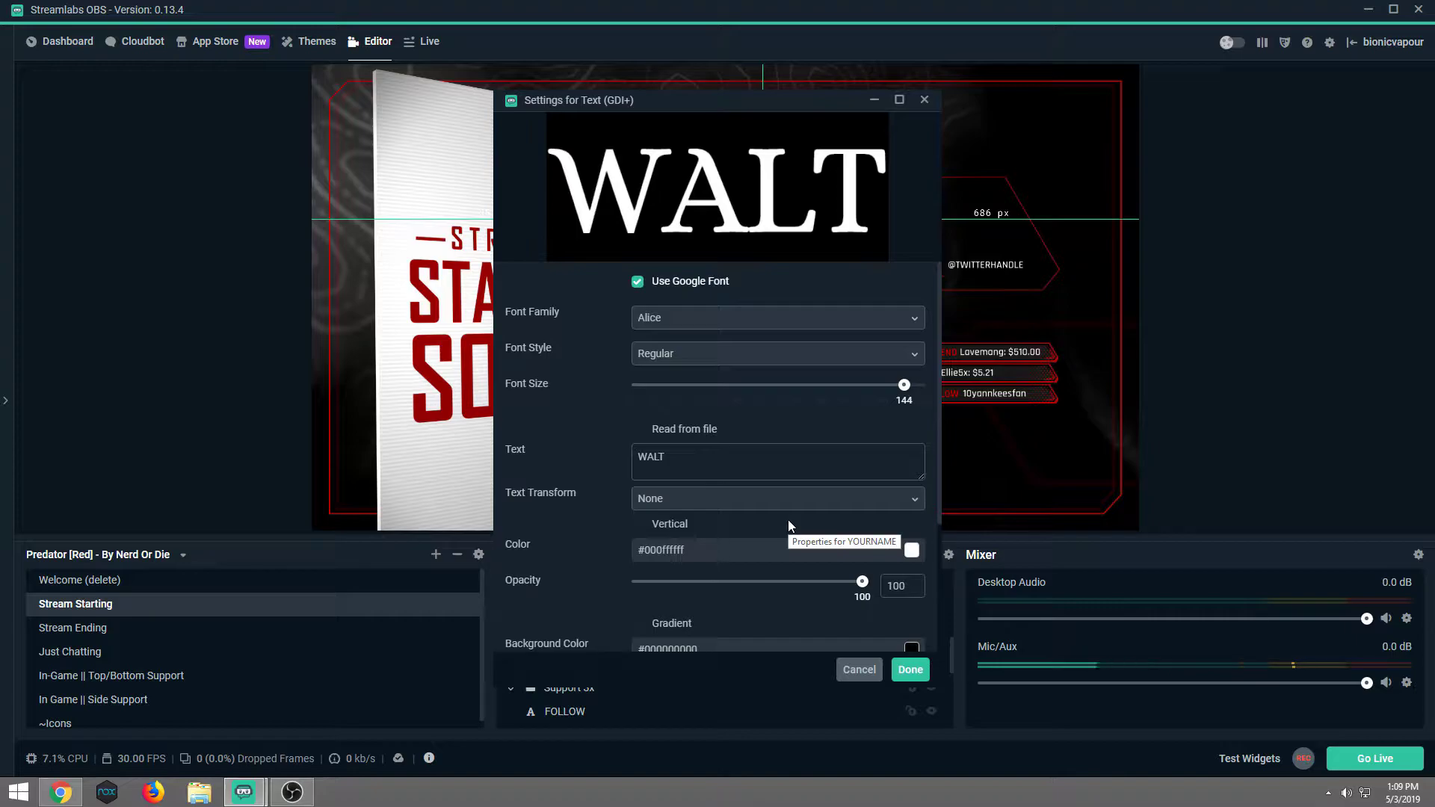
Give the name text a red outline of size 6 and close its settings
{"action": "scroll", "coordinate": [788, 519], "scroll_direction": "down", "scroll_amount": 3}
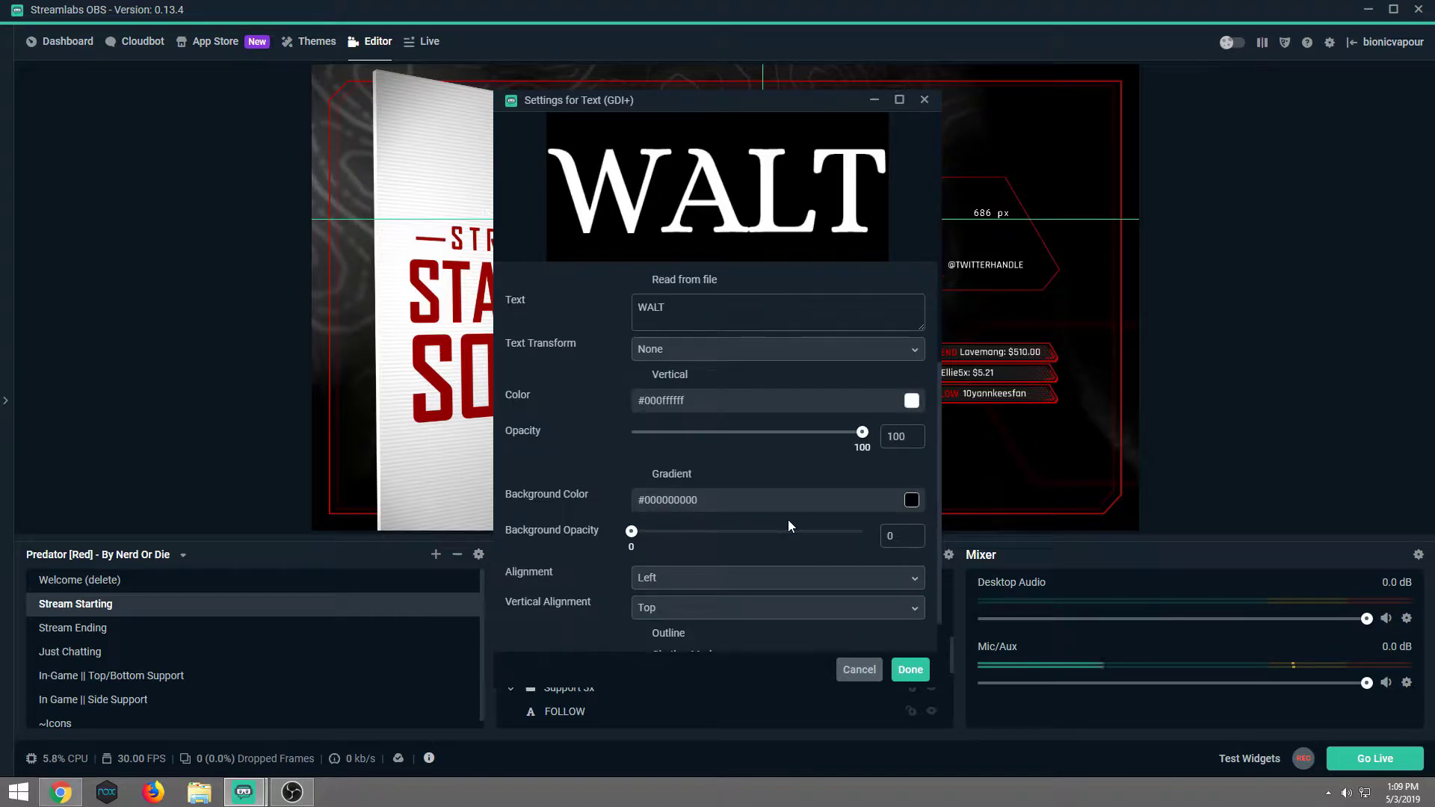
{"action": "left_click", "coordinate": [756, 594]}
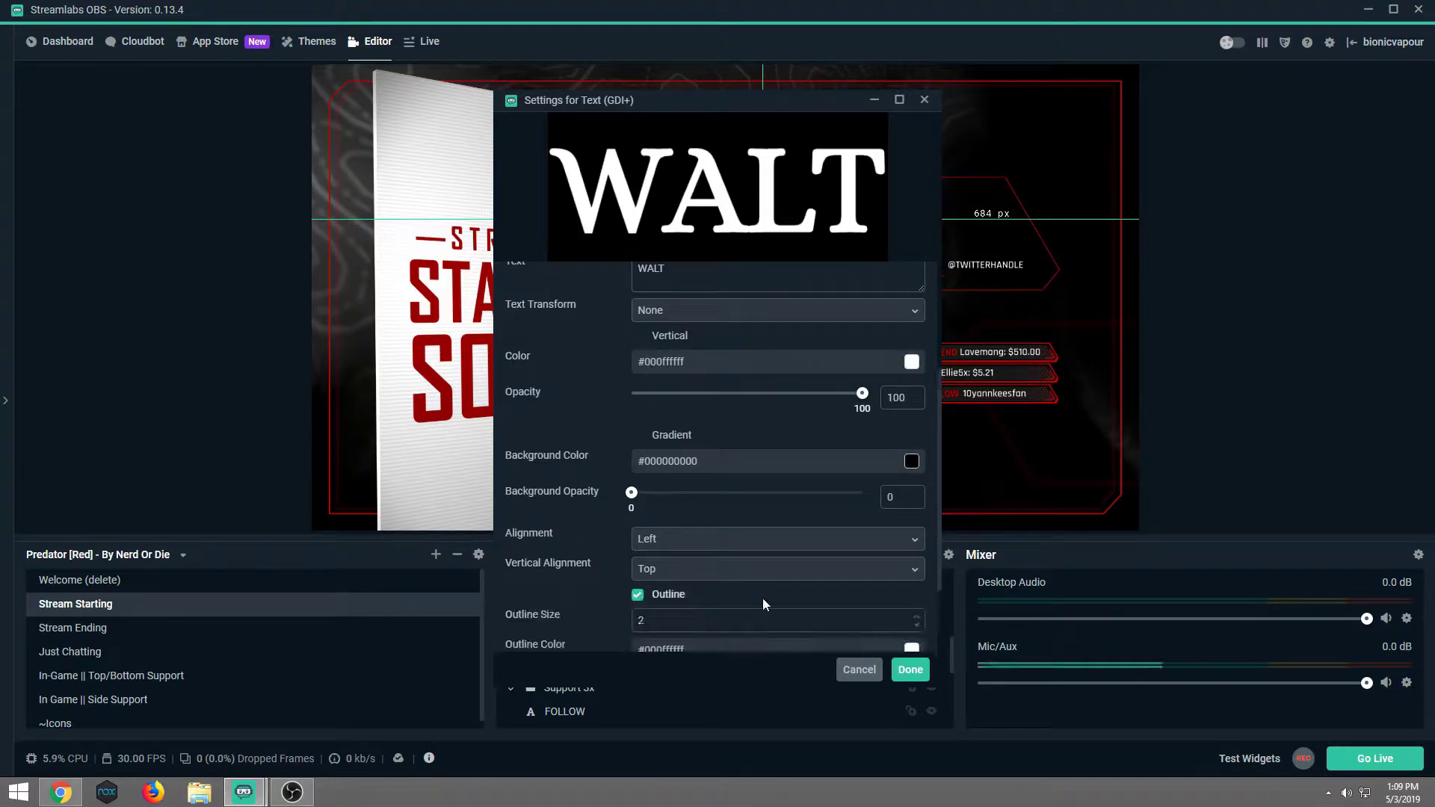
{"action": "scroll", "coordinate": [710, 572], "scroll_direction": "down", "scroll_amount": 1}
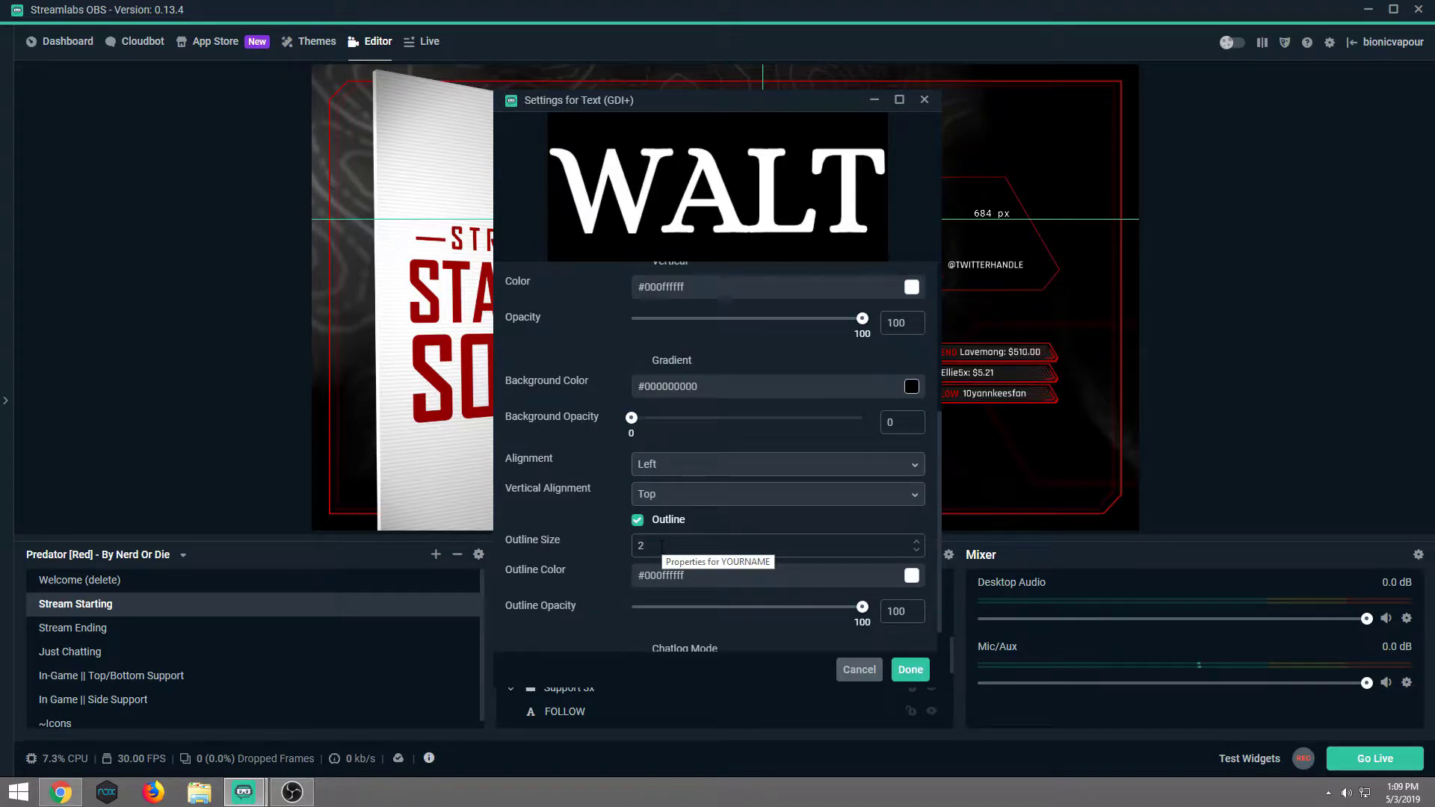
{"action": "double_click", "coordinate": [662, 547]}
{"action": "type", "text": "6"}
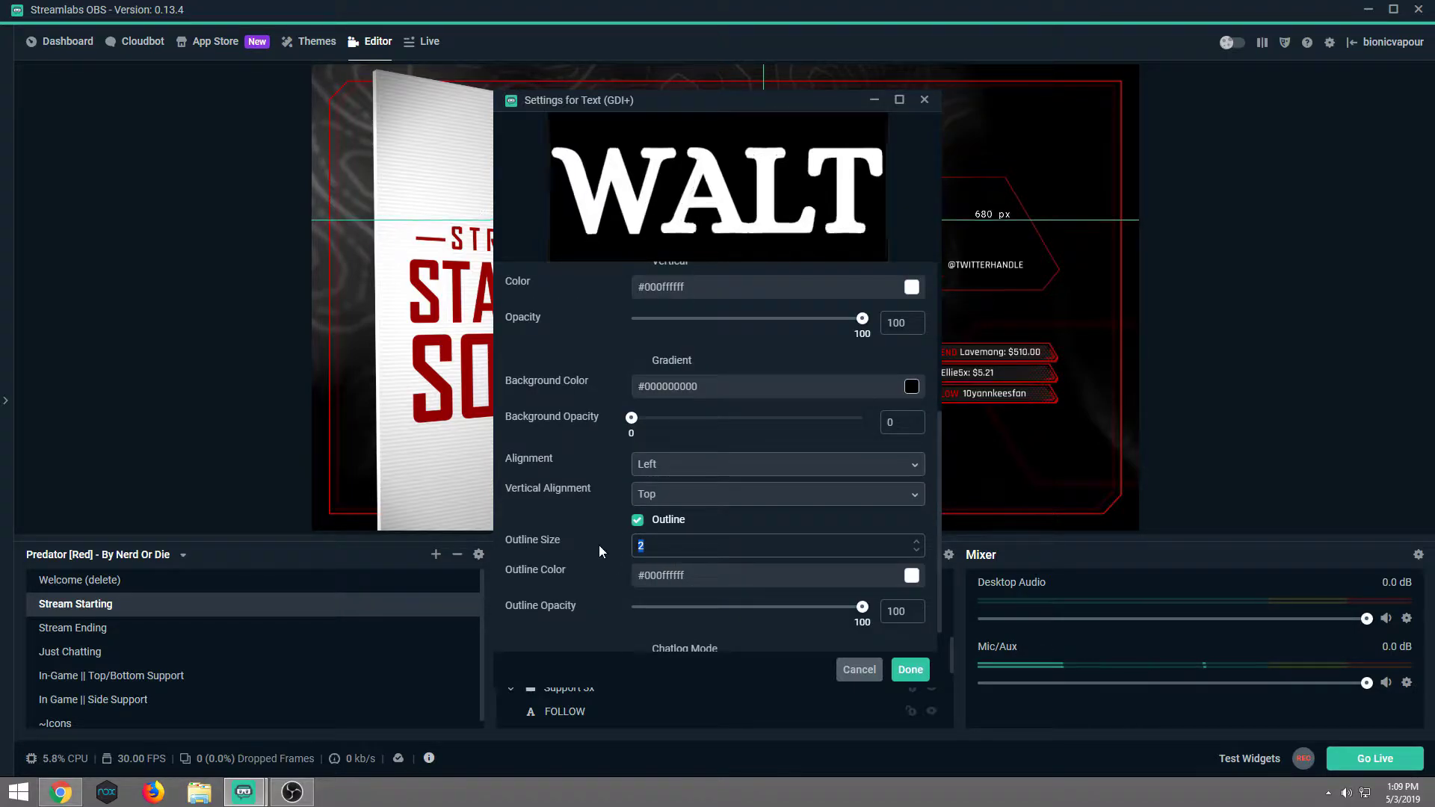
{"action": "left_click", "coordinate": [912, 576]}
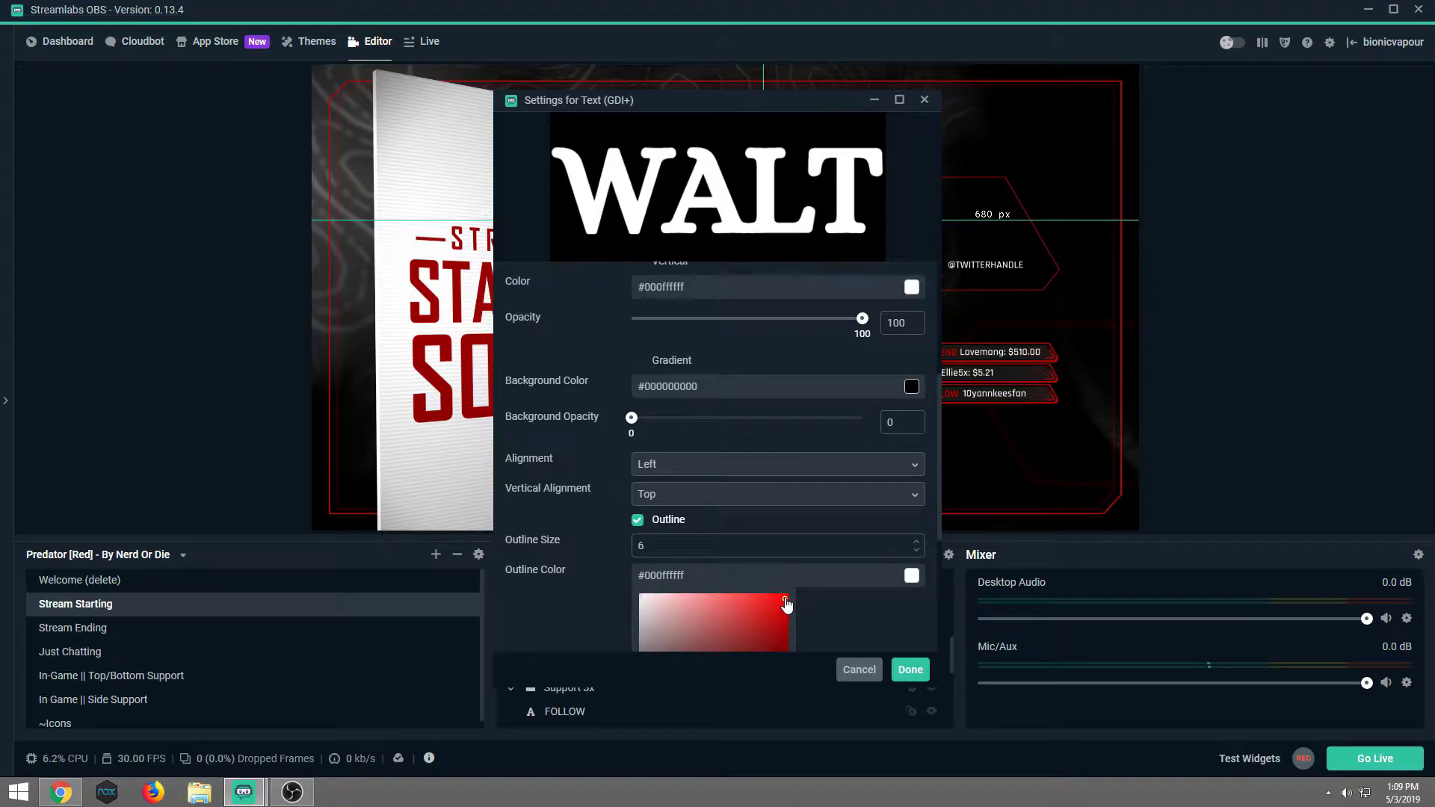
{"action": "left_click", "coordinate": [791, 609]}
{"action": "left_click", "coordinate": [910, 670]}
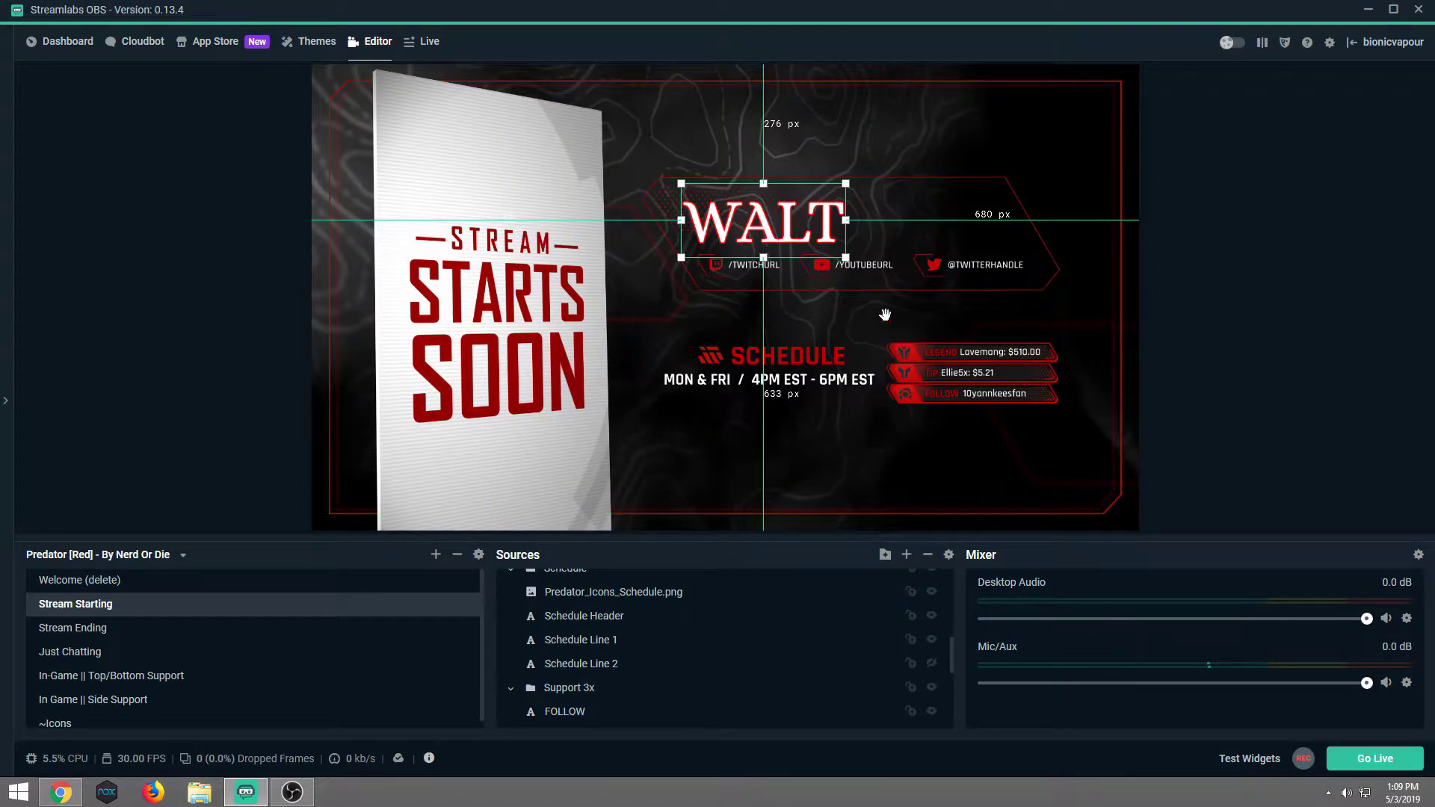
Move the name title about 100 px right, centring it above the social handles
{"action": "left_click", "coordinate": [992, 151]}
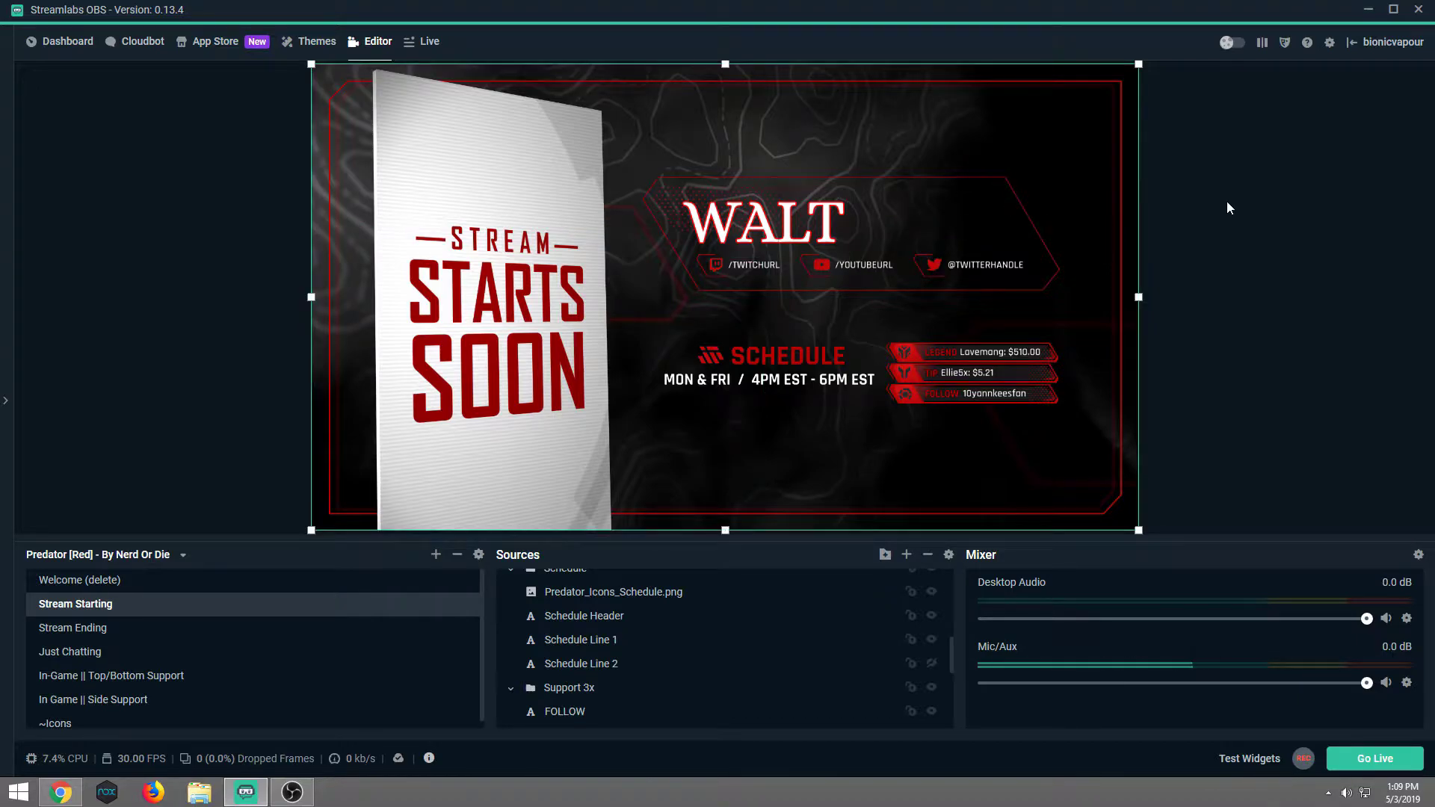
{"action": "left_click", "coordinate": [803, 222]}
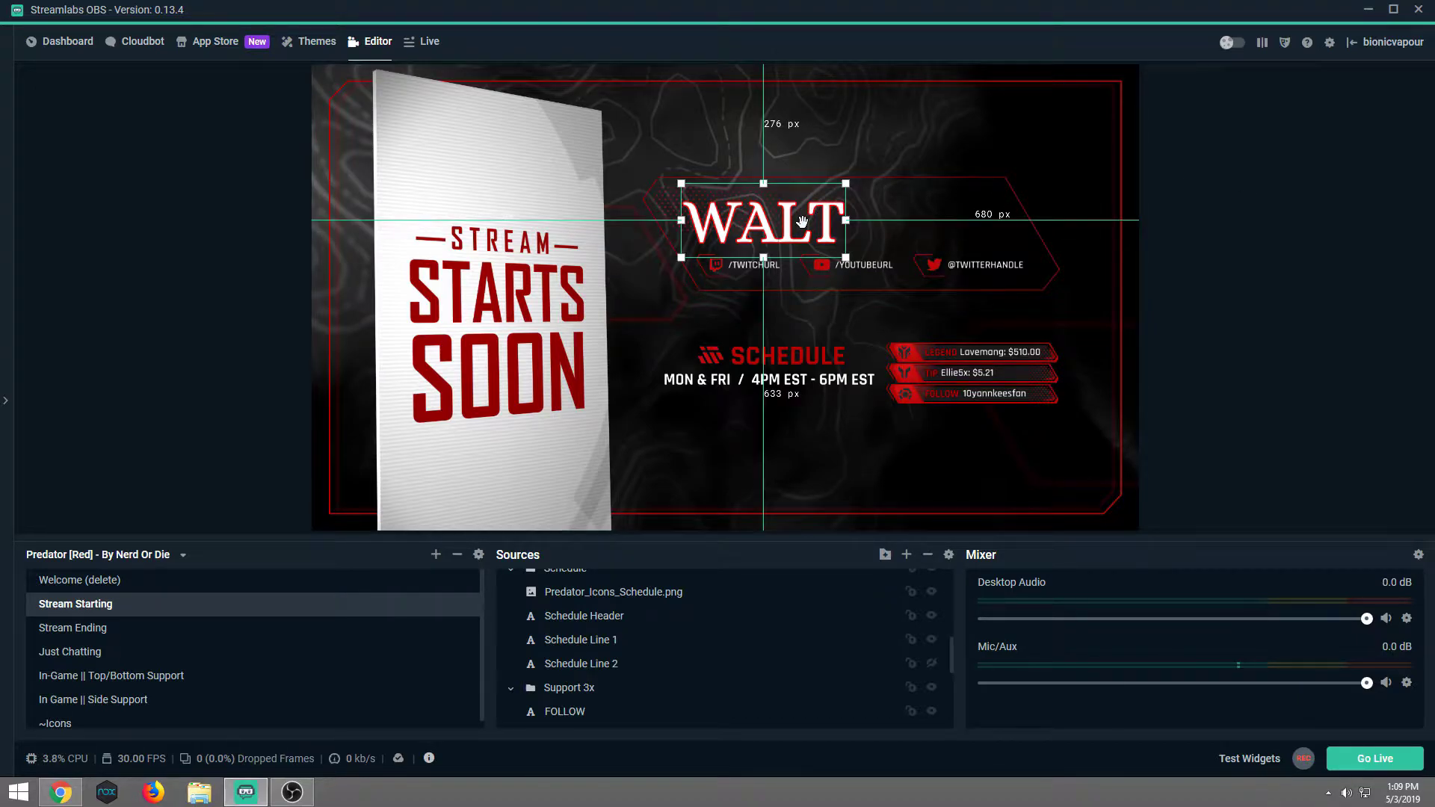
{"action": "left_click_drag", "start_coordinate": [802, 222], "coordinate": [877, 221]}
{"action": "left_click", "coordinate": [1181, 247]}
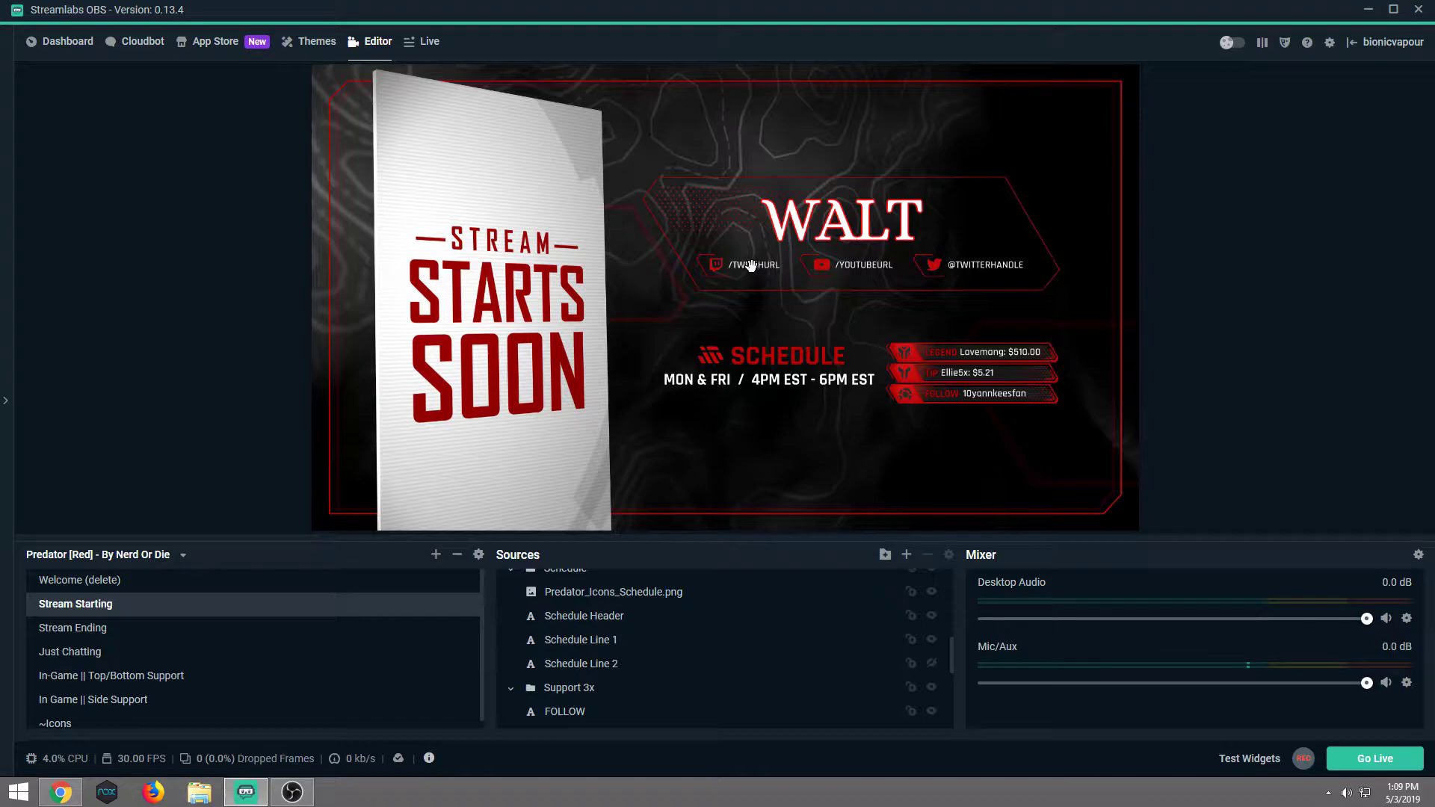
Select the TwitterHandle text source and open its properties
{"action": "left_click_drag", "start_coordinate": [752, 265], "coordinate": [753, 270]}
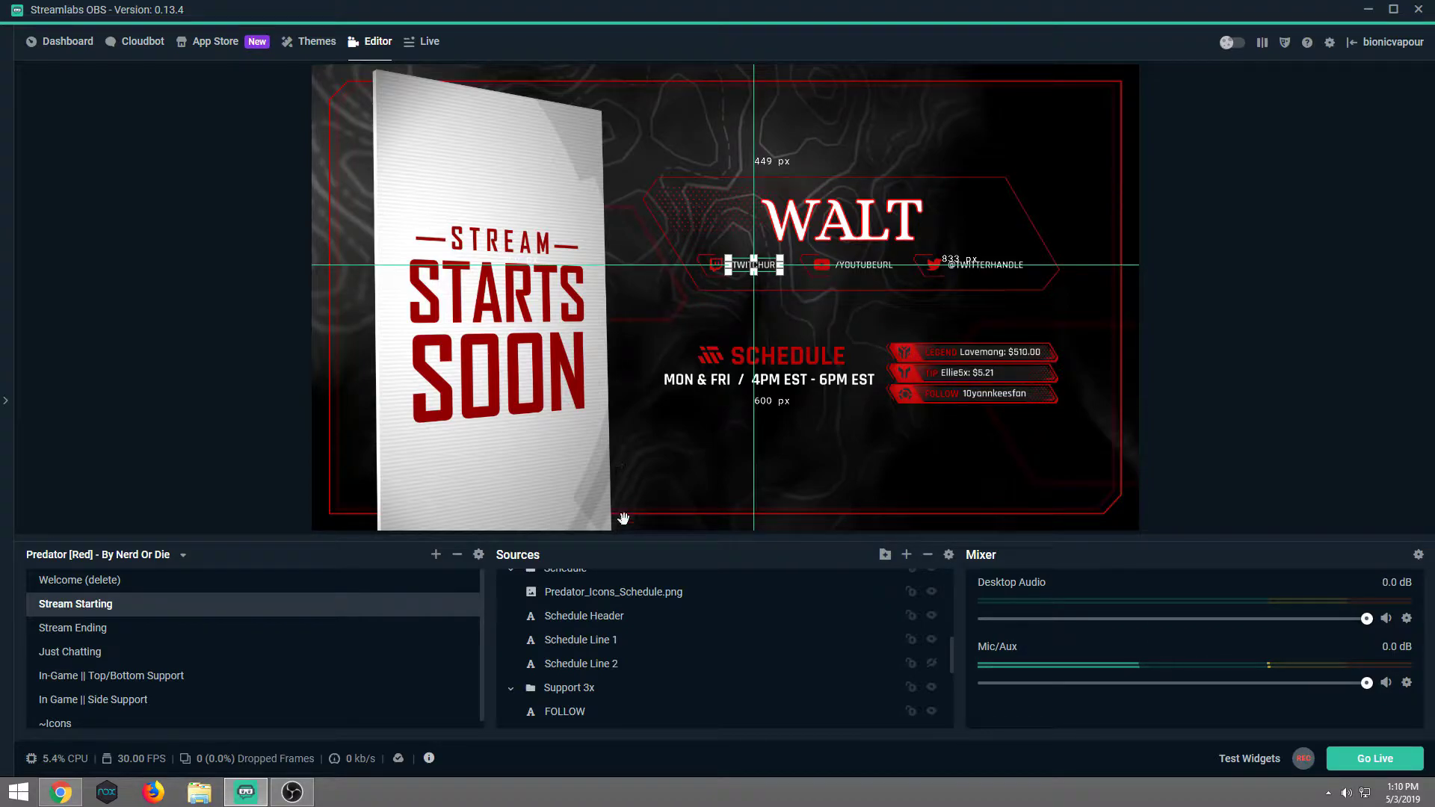
{"action": "scroll", "coordinate": [521, 697], "scroll_direction": "up", "scroll_amount": 3}
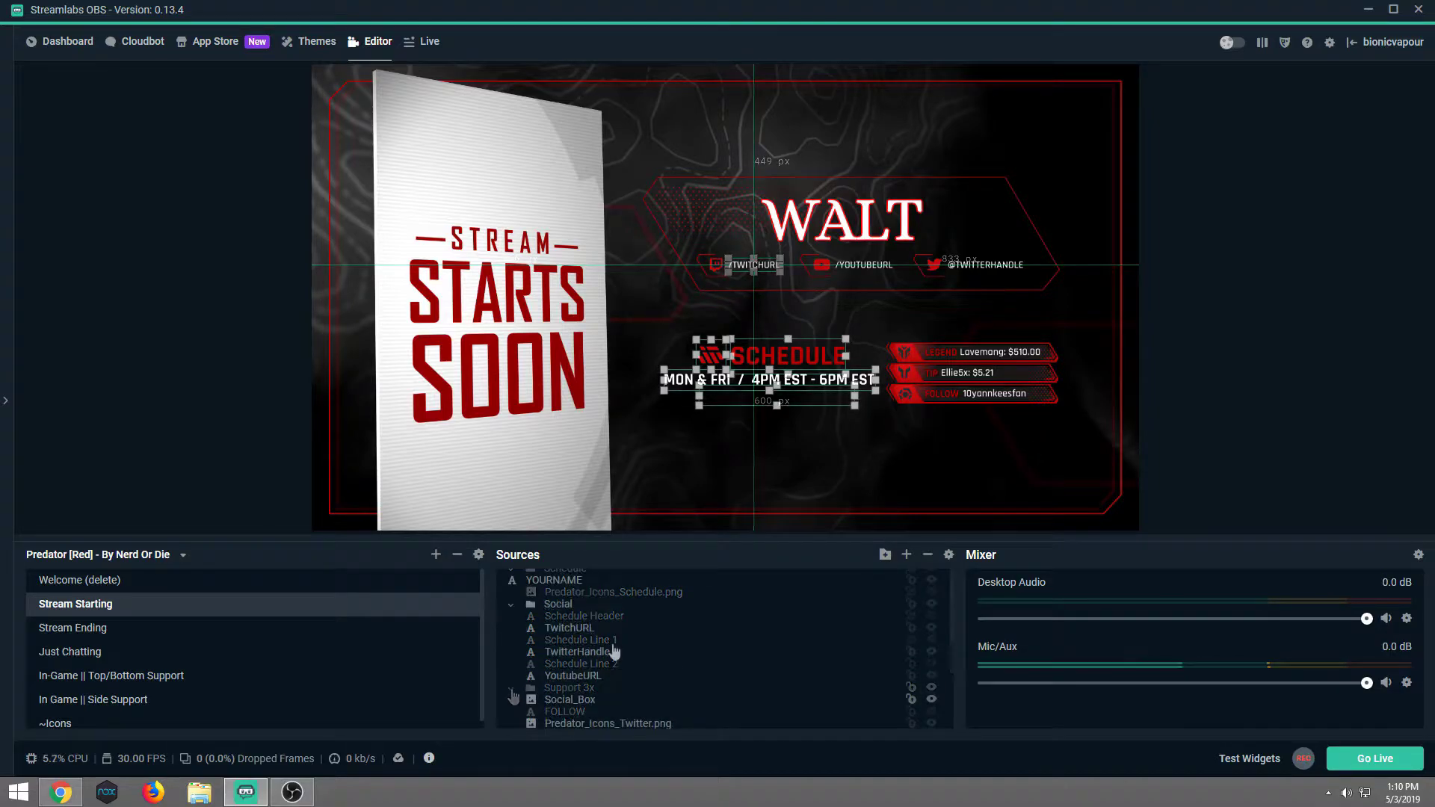
{"action": "left_click", "coordinate": [587, 655]}
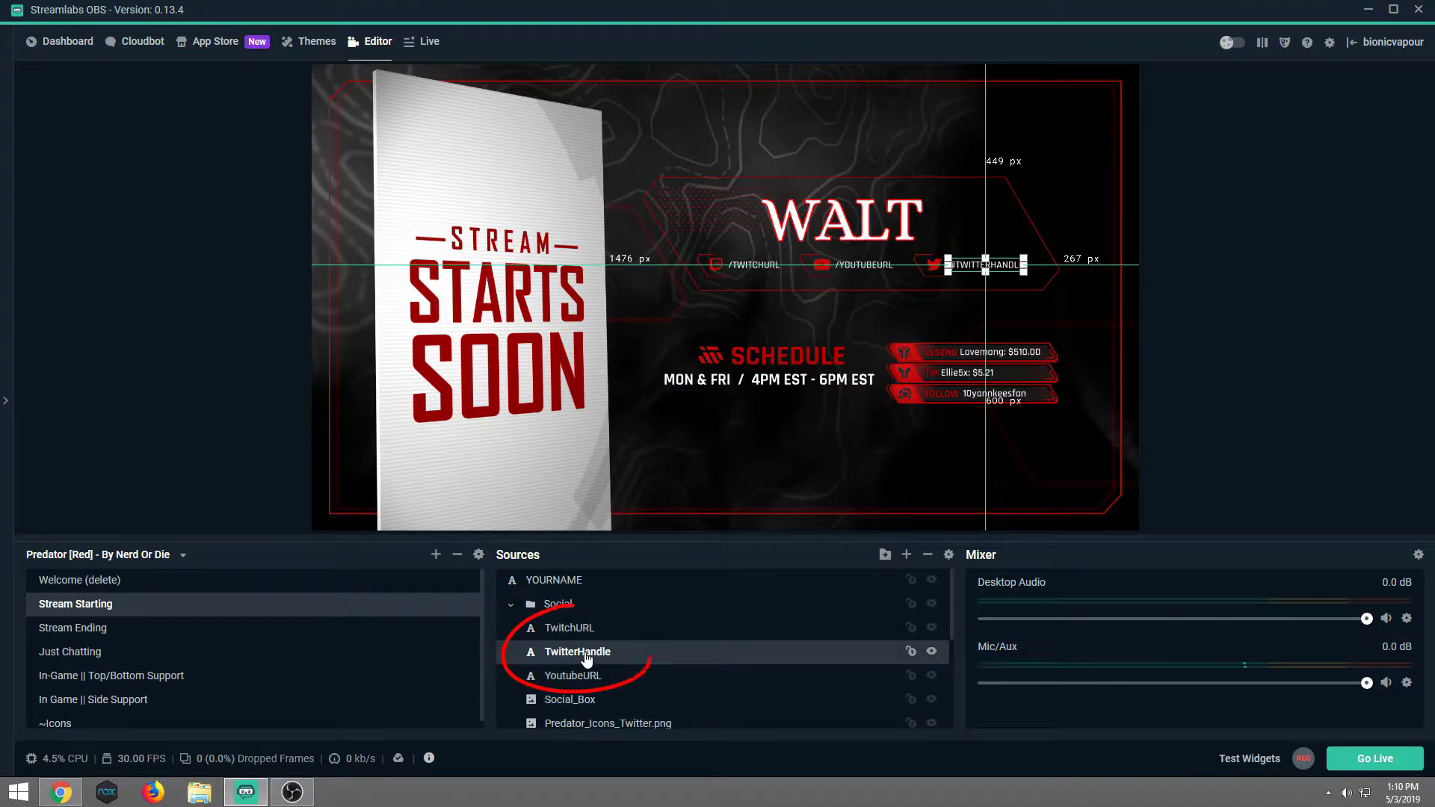
{"action": "right_click", "coordinate": [587, 658]}
{"action": "left_click", "coordinate": [597, 614]}
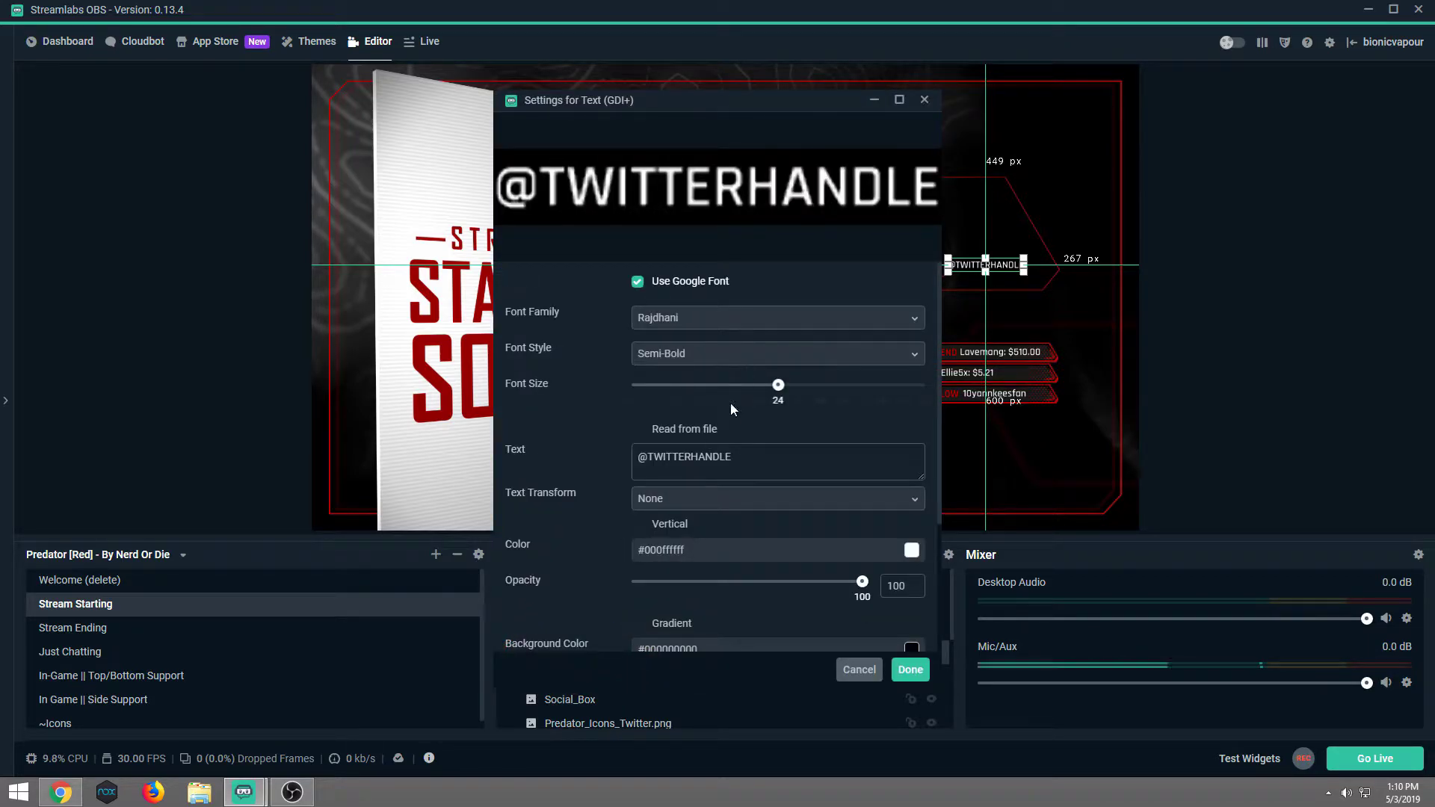
Replace the placeholder after the @ with the streamer's handle in capitals and apply
{"action": "left_click_drag", "start_coordinate": [732, 457], "coordinate": [654, 459]}
{"action": "key", "text": "BackSpace"}
{"action": "key", "text": "BackSpace"}
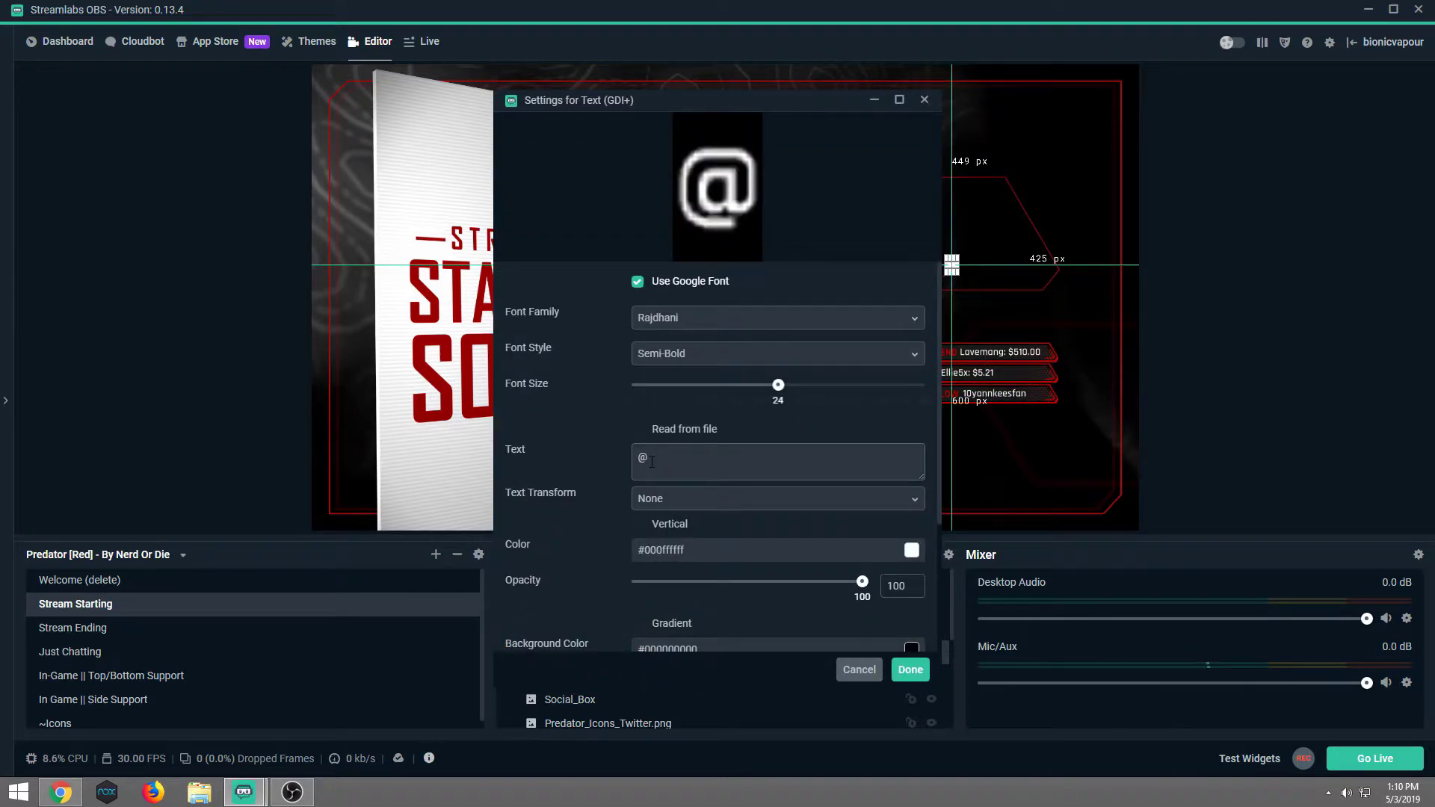
{"action": "type", "text": "WAlt"}
{"action": "key", "text": "BackSpace"}
{"action": "key", "text": "BackSpace"}
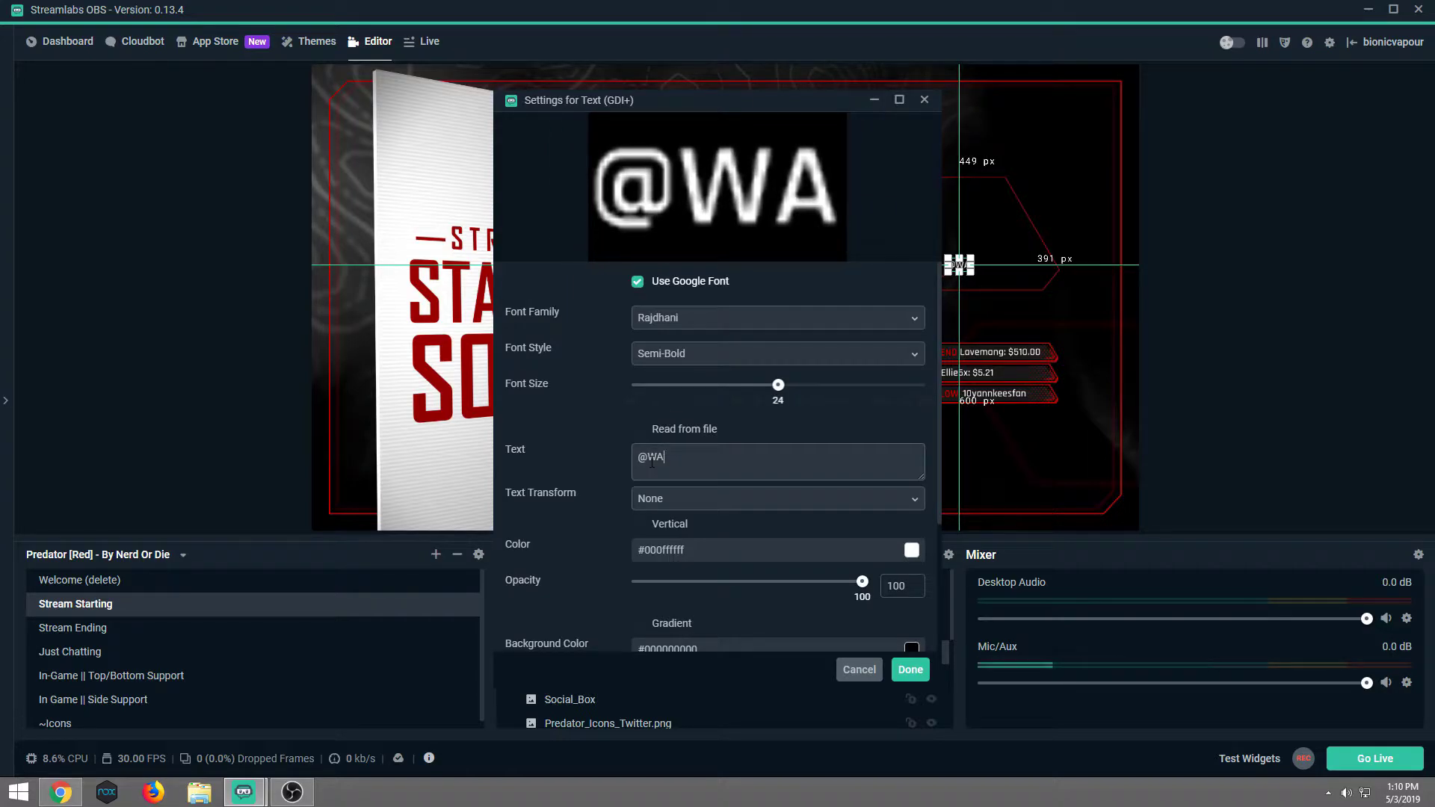
{"action": "type", "text": "LT"}
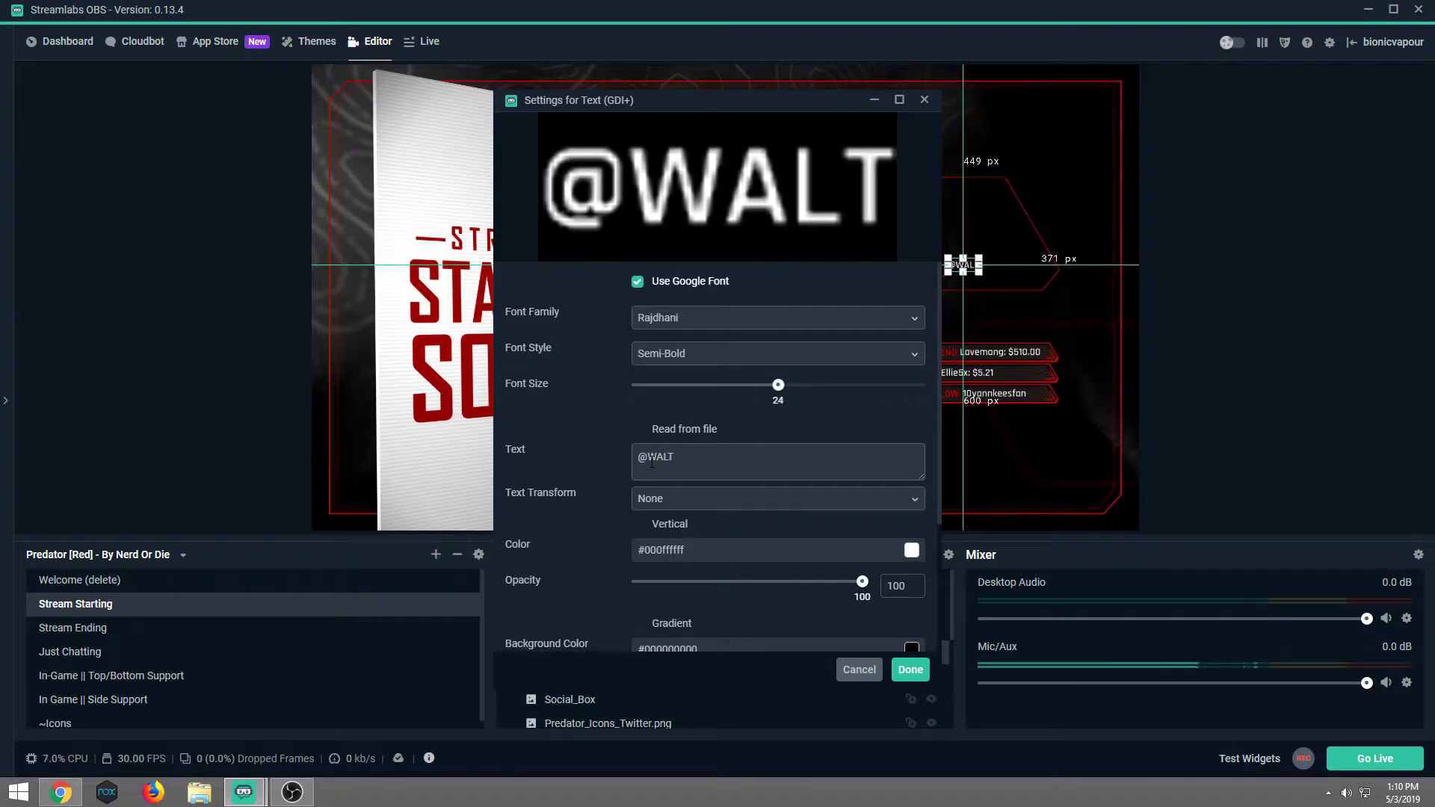
{"action": "left_click", "coordinate": [913, 675]}
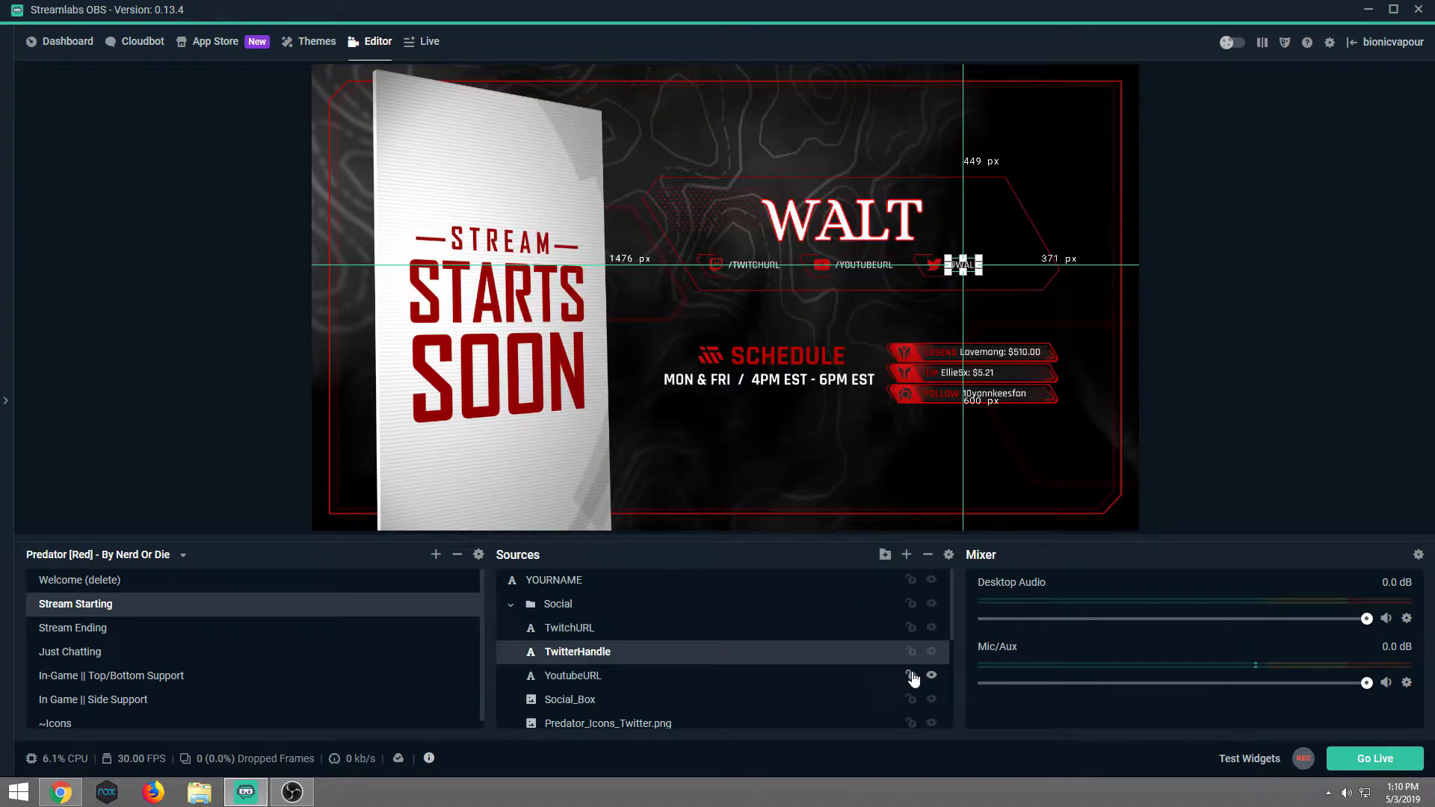
Update the YoutubeURL text to the streamer's handle, then select the TwitchURL text
{"action": "right_click", "coordinate": [607, 677]}
{"action": "left_click", "coordinate": [627, 640]}
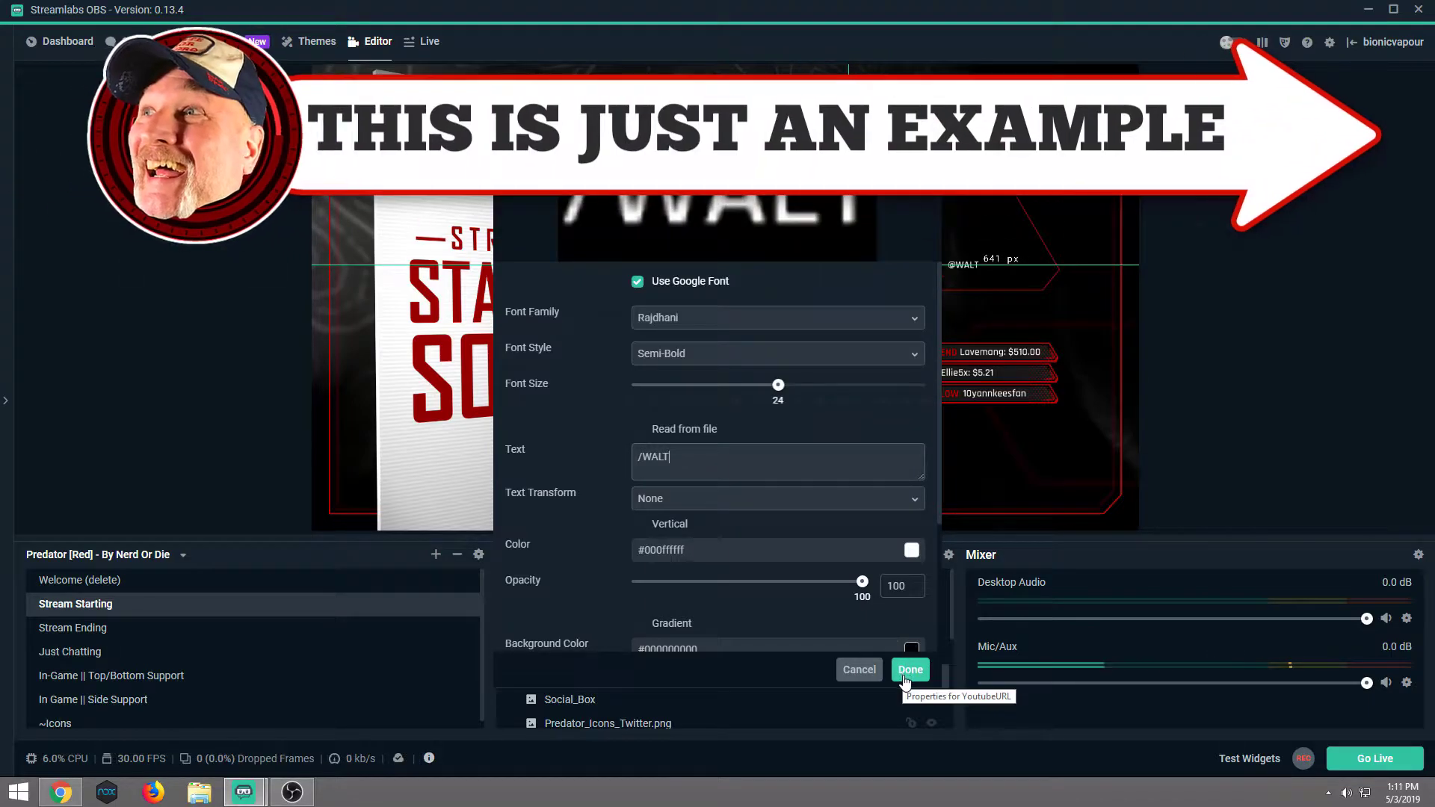
{"action": "left_click", "coordinate": [905, 675]}
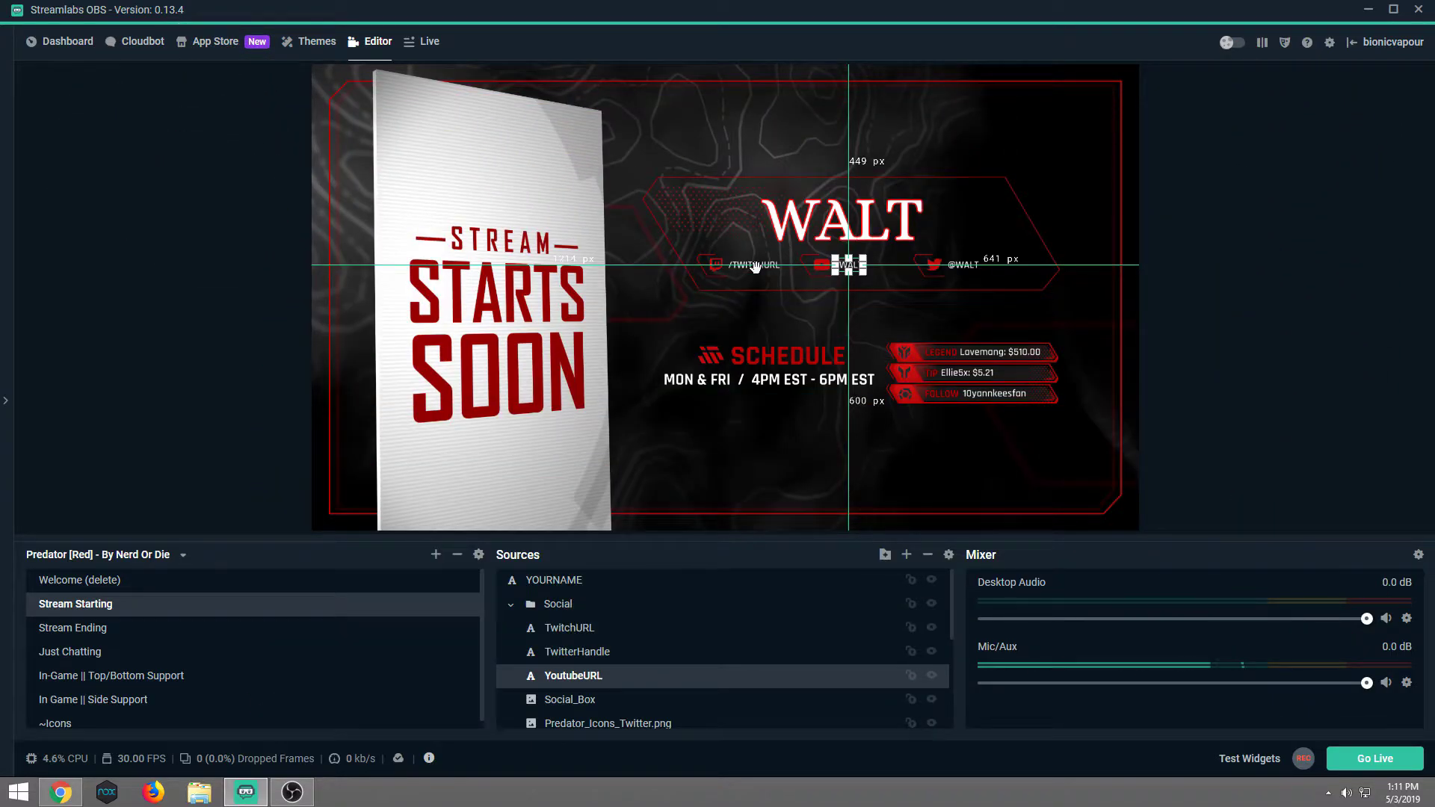
{"action": "left_click", "coordinate": [755, 267]}
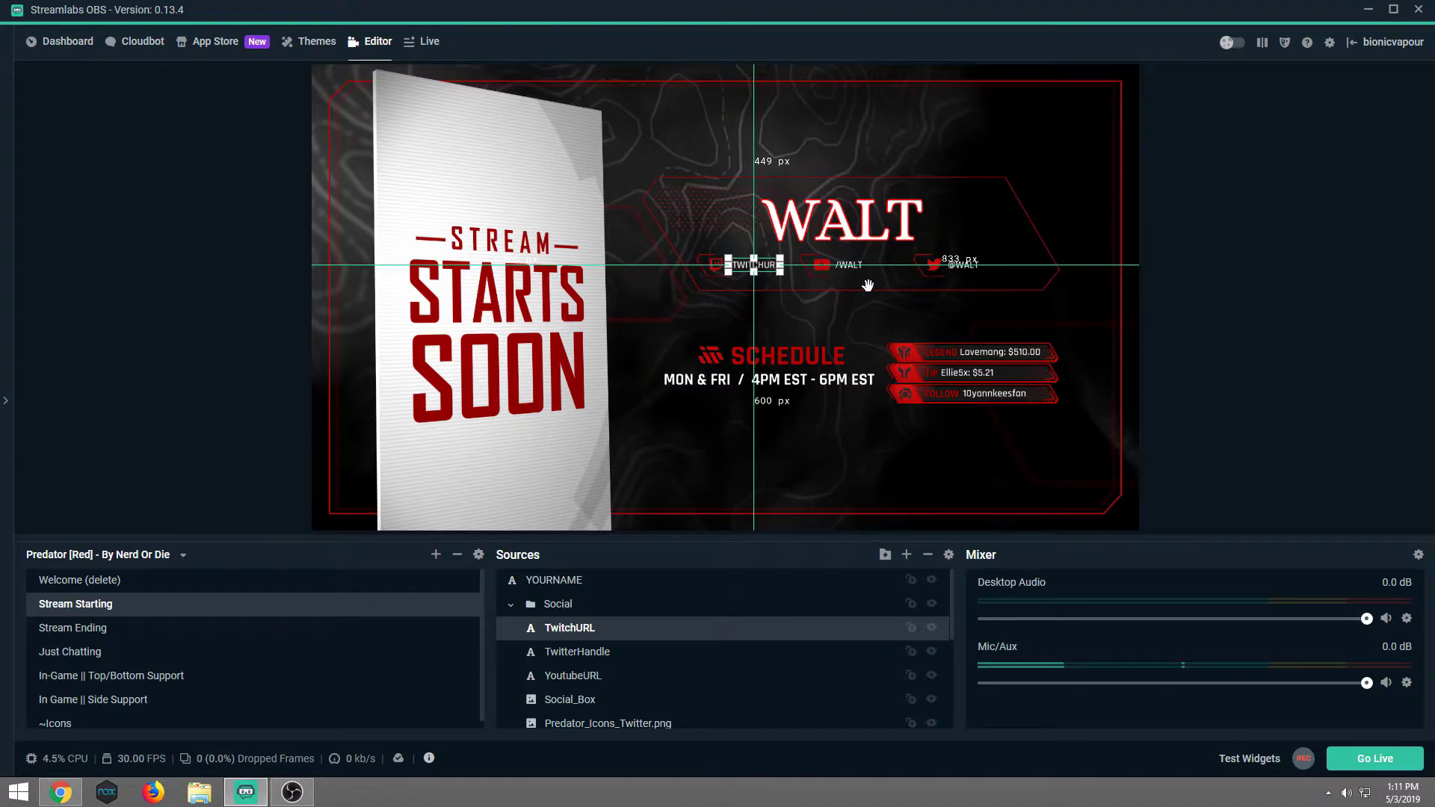
Replace TWITCHURL with the streamer's handle in the TwitchURL text, keeping the leading slash
{"action": "right_click", "coordinate": [687, 628]}
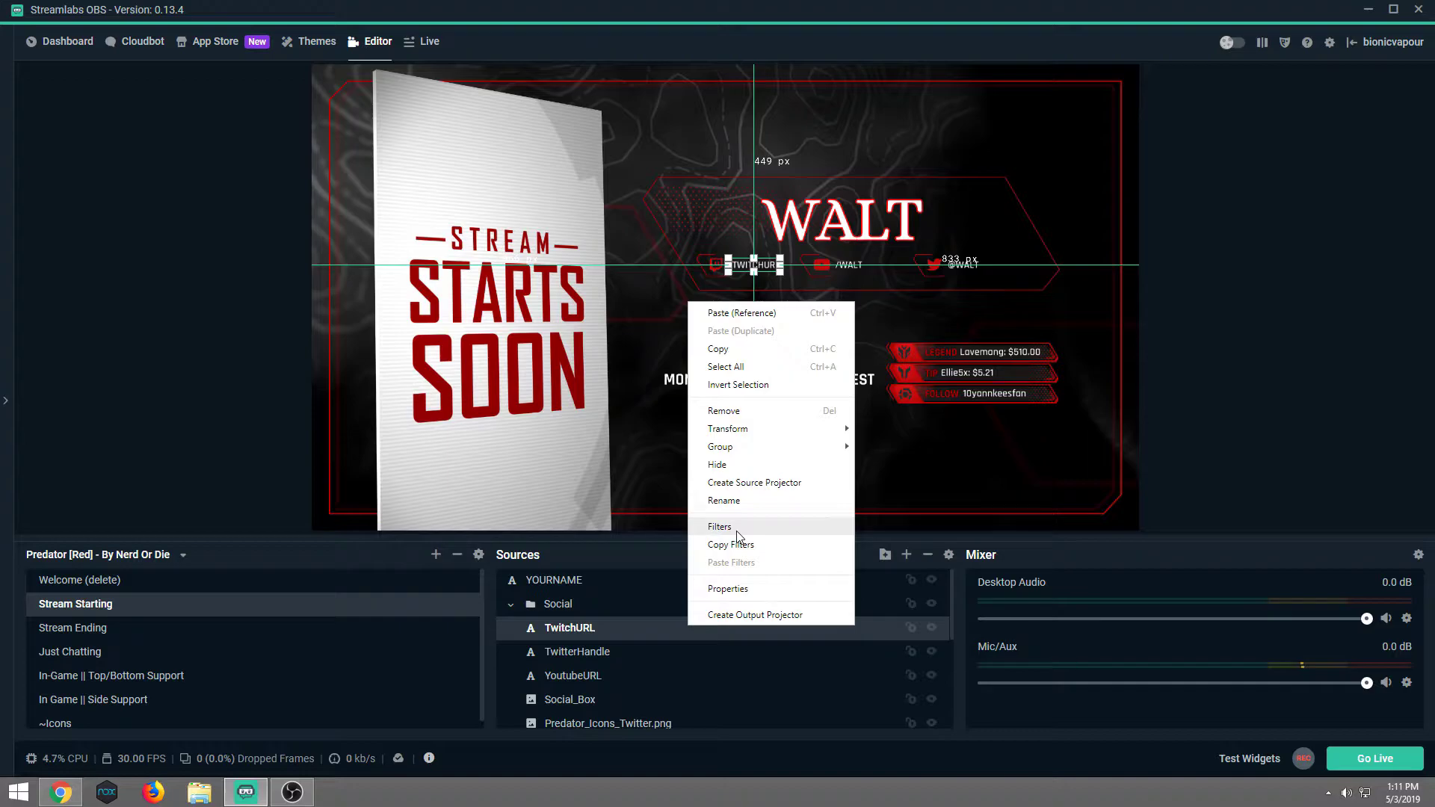
{"action": "left_click", "coordinate": [760, 589]}
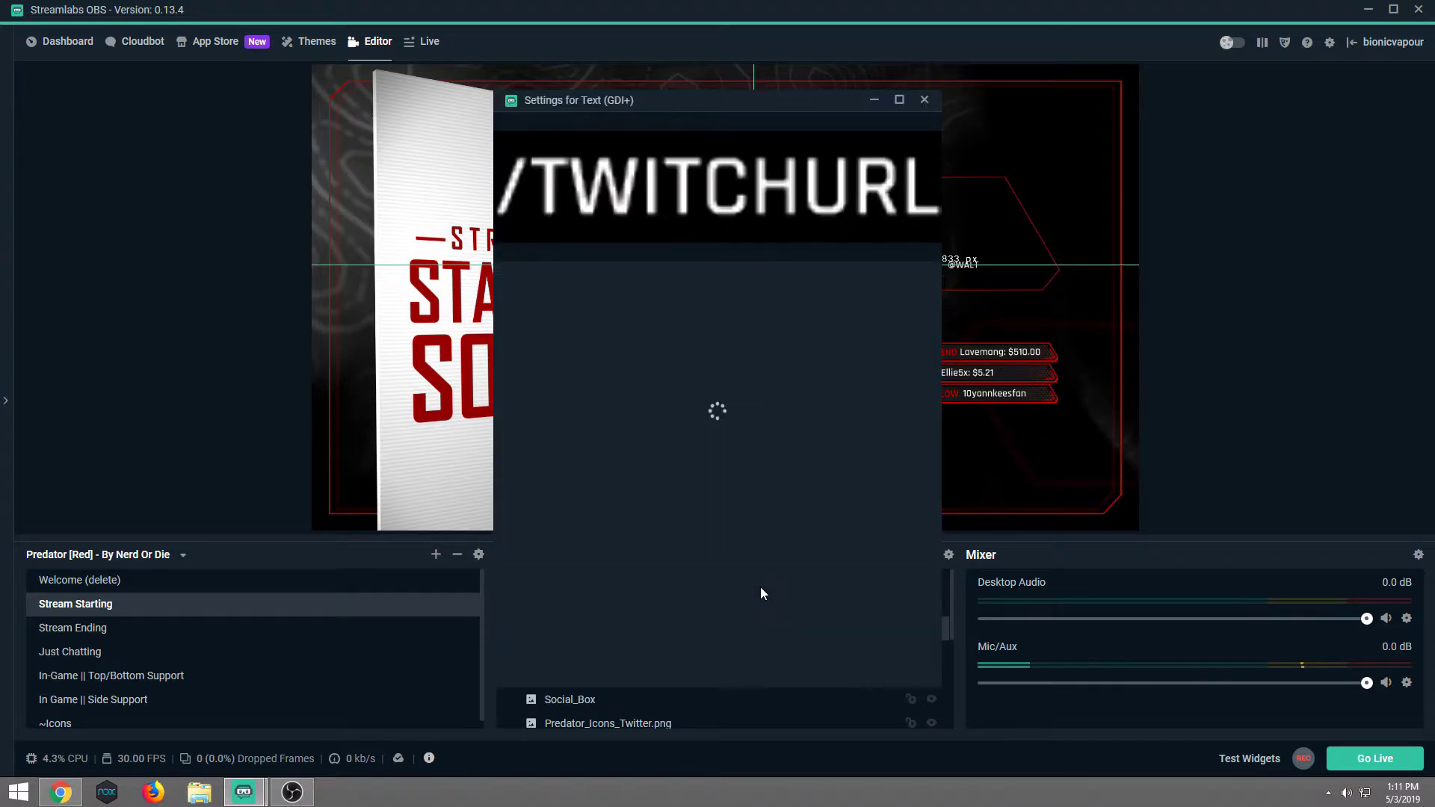
{"action": "left_click_drag", "start_coordinate": [706, 459], "coordinate": [648, 462]}
{"action": "type", "text": "WALT"}
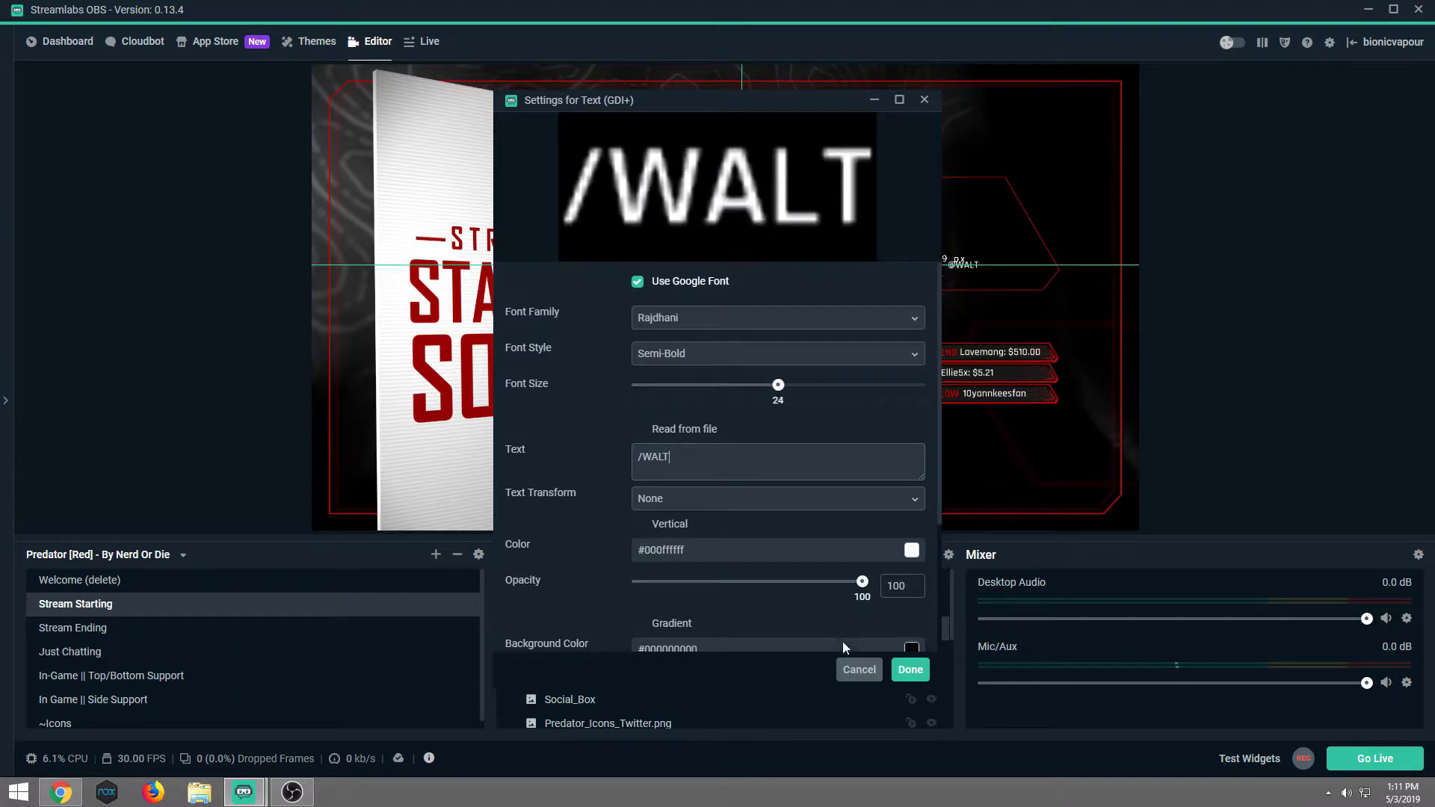
{"action": "left_click", "coordinate": [911, 670]}
{"action": "left_click", "coordinate": [1084, 200]}
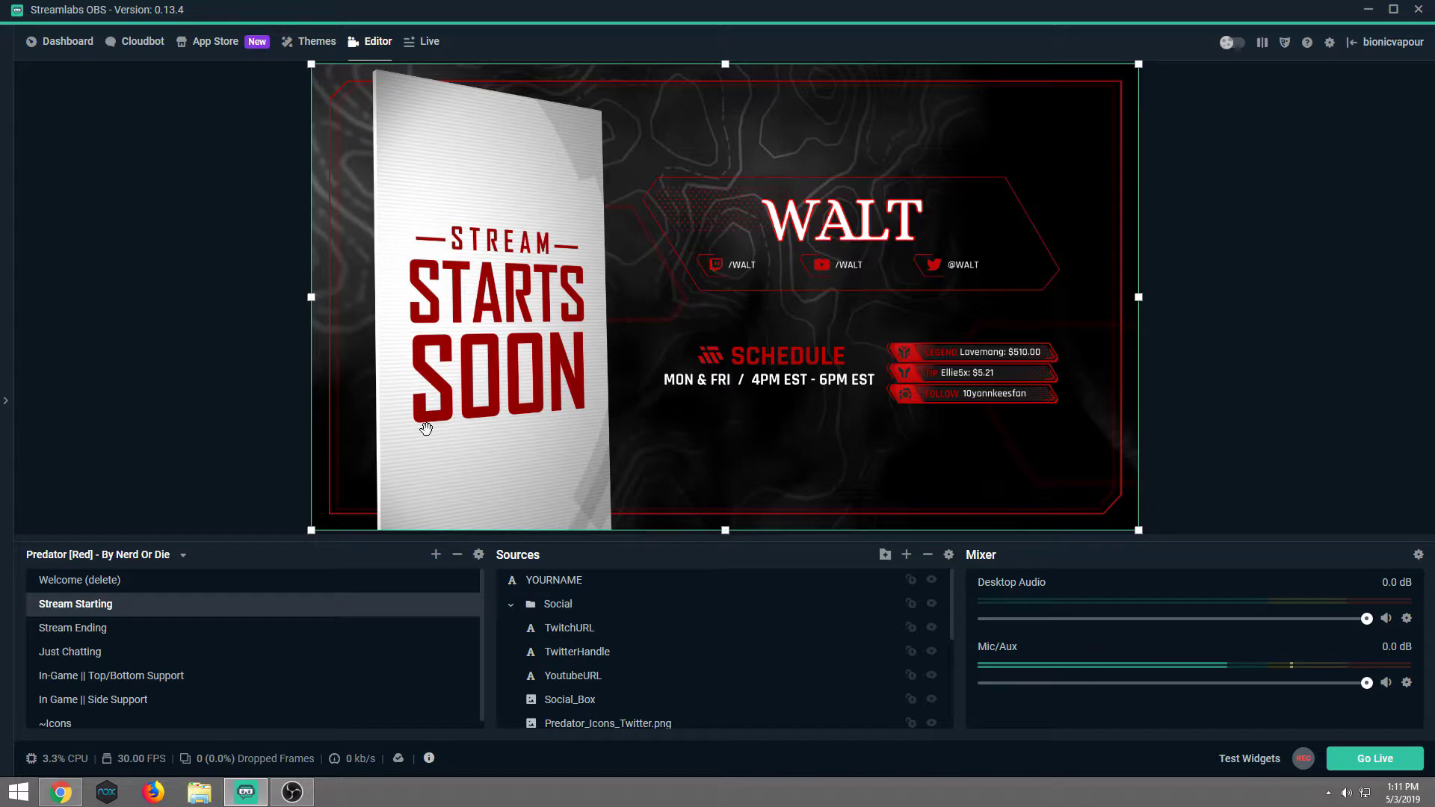
Switch from the Stream Ending scene to the Just Chatting scene
{"action": "left_click", "coordinate": [82, 637]}
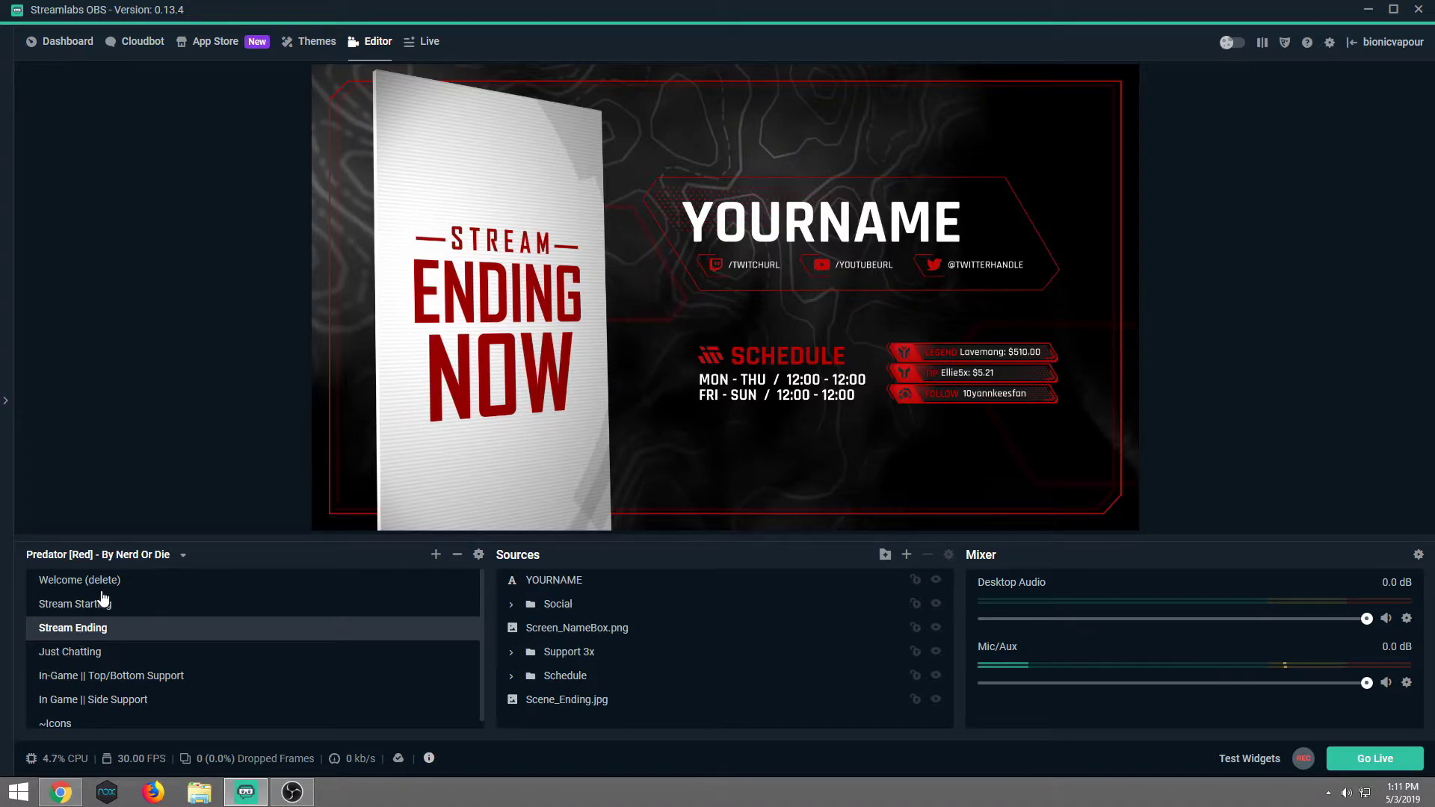
{"action": "left_click", "coordinate": [107, 651]}
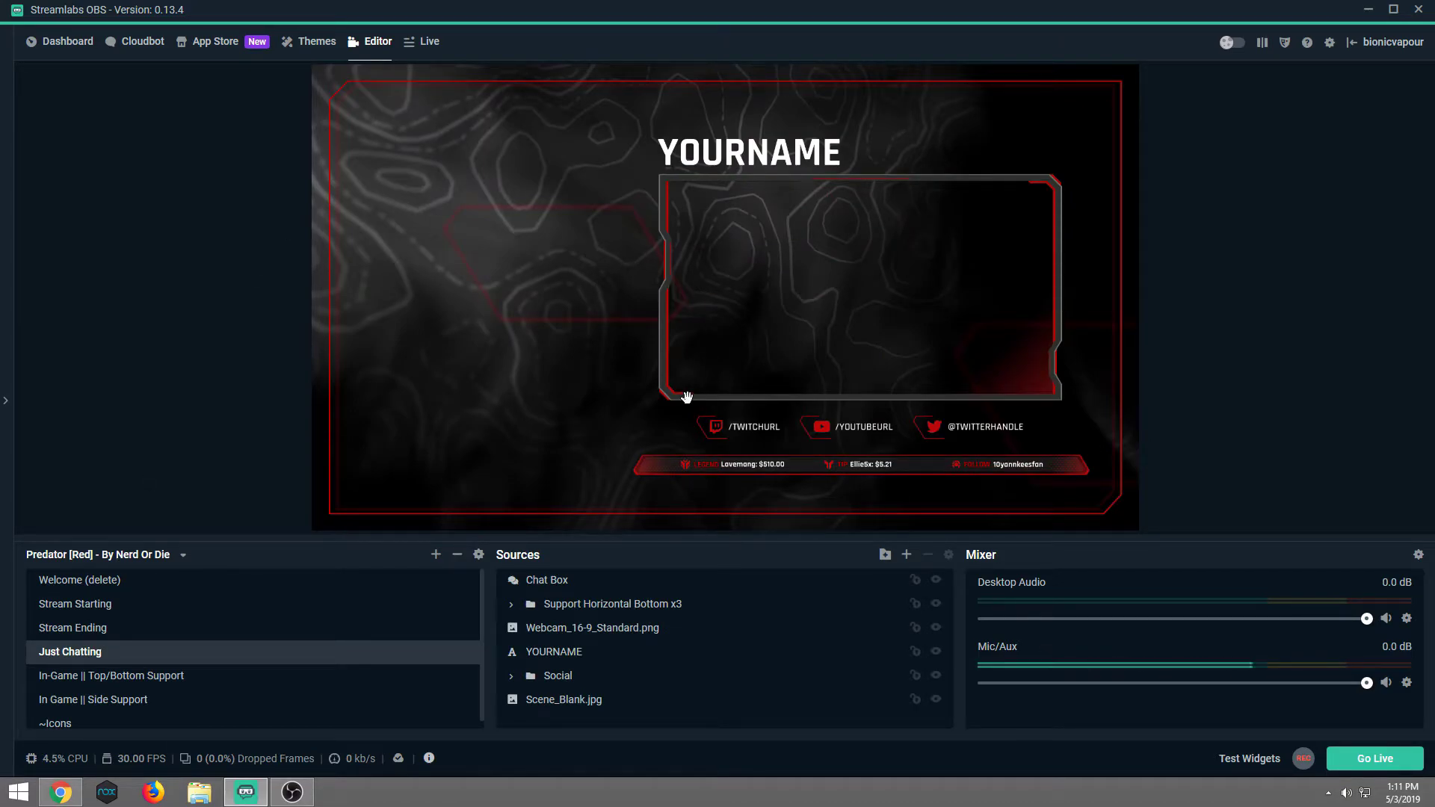
Add the existing Video Capture Device webcam as a source in the Just Chatting scene
{"action": "left_click", "coordinate": [905, 555]}
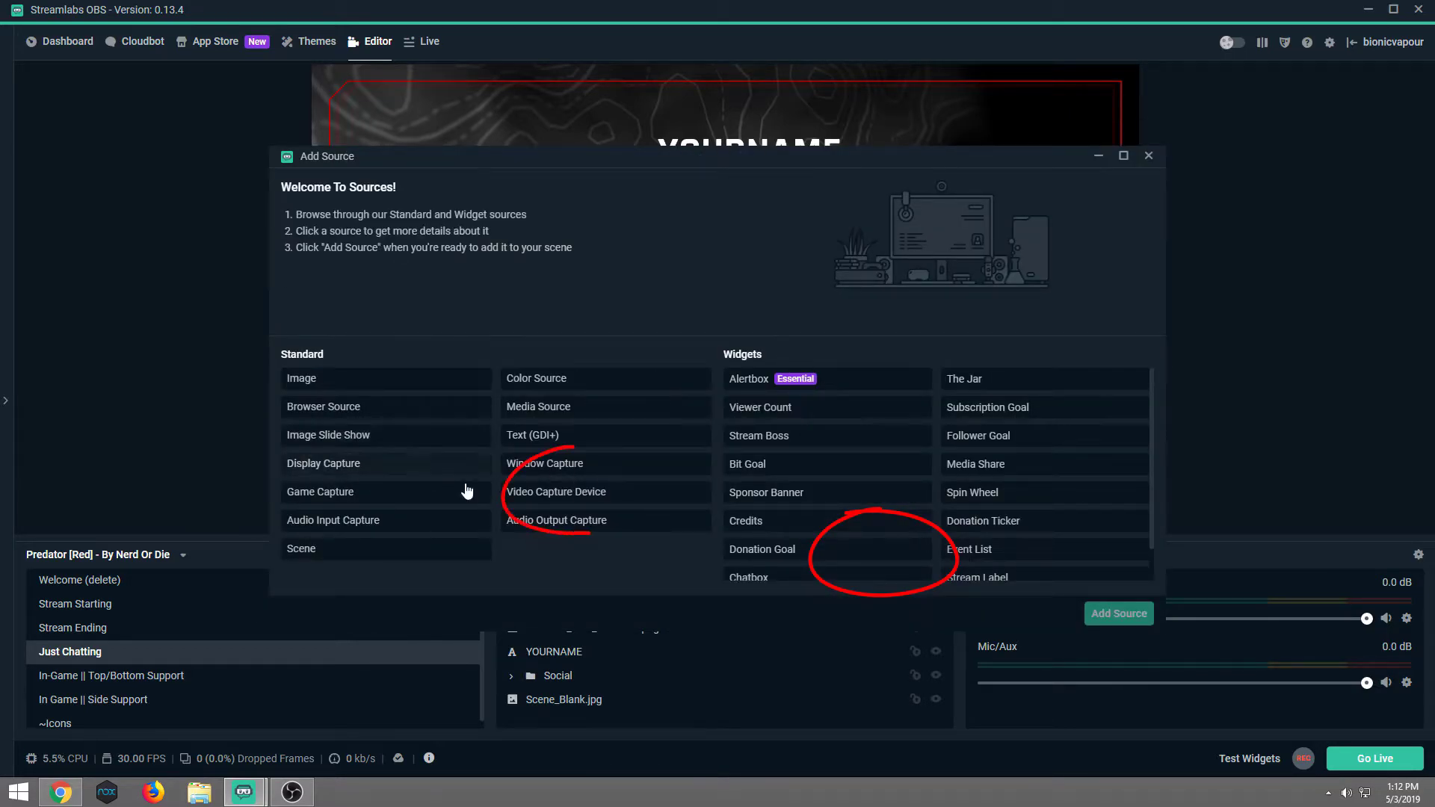
{"action": "left_click", "coordinate": [554, 493]}
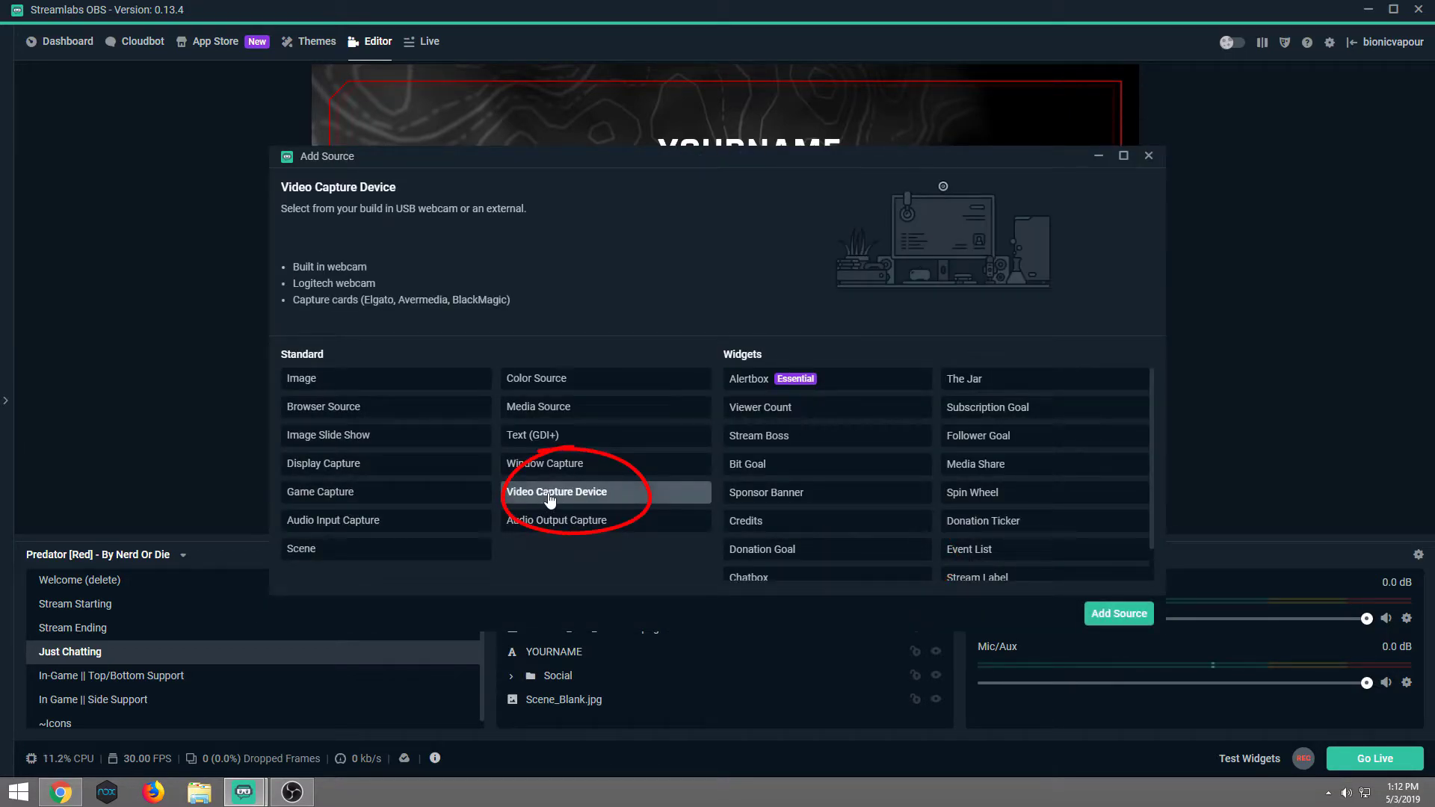
{"action": "left_click", "coordinate": [1092, 612]}
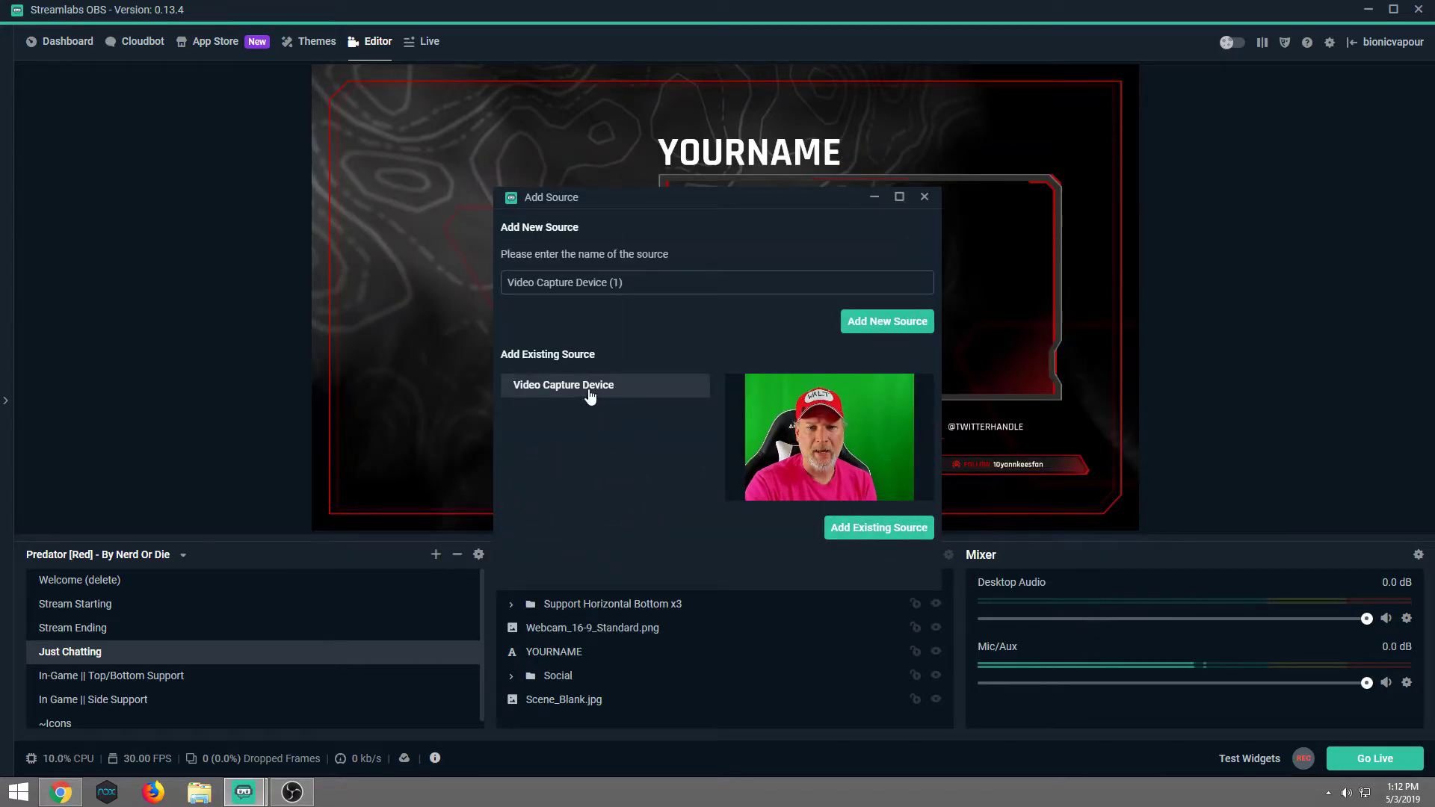
{"action": "left_click", "coordinate": [879, 527]}
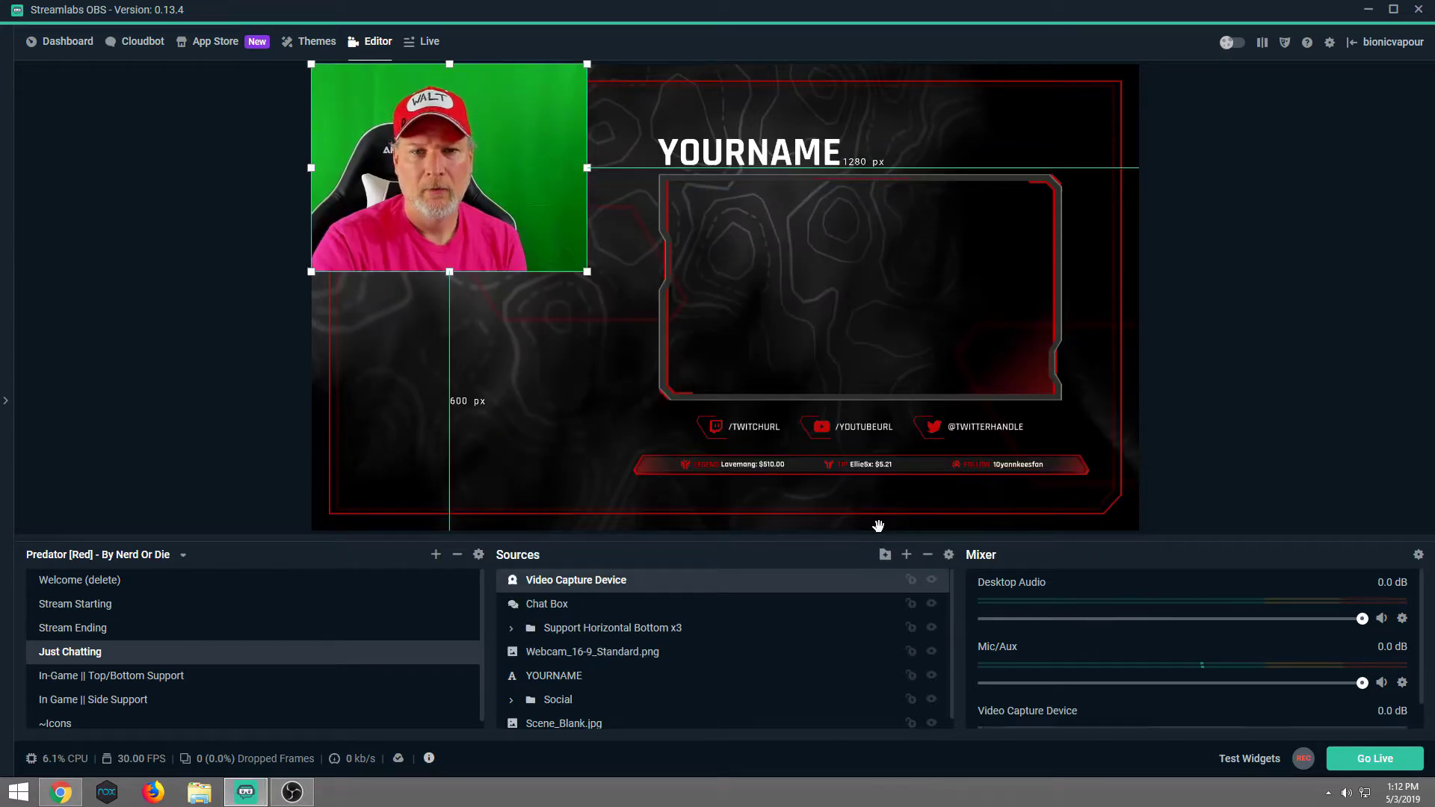
Centre the webcam in the camera frame and layer it beneath Webcam_16-9_Standard.png
{"action": "left_click_drag", "start_coordinate": [543, 262], "coordinate": [952, 394]}
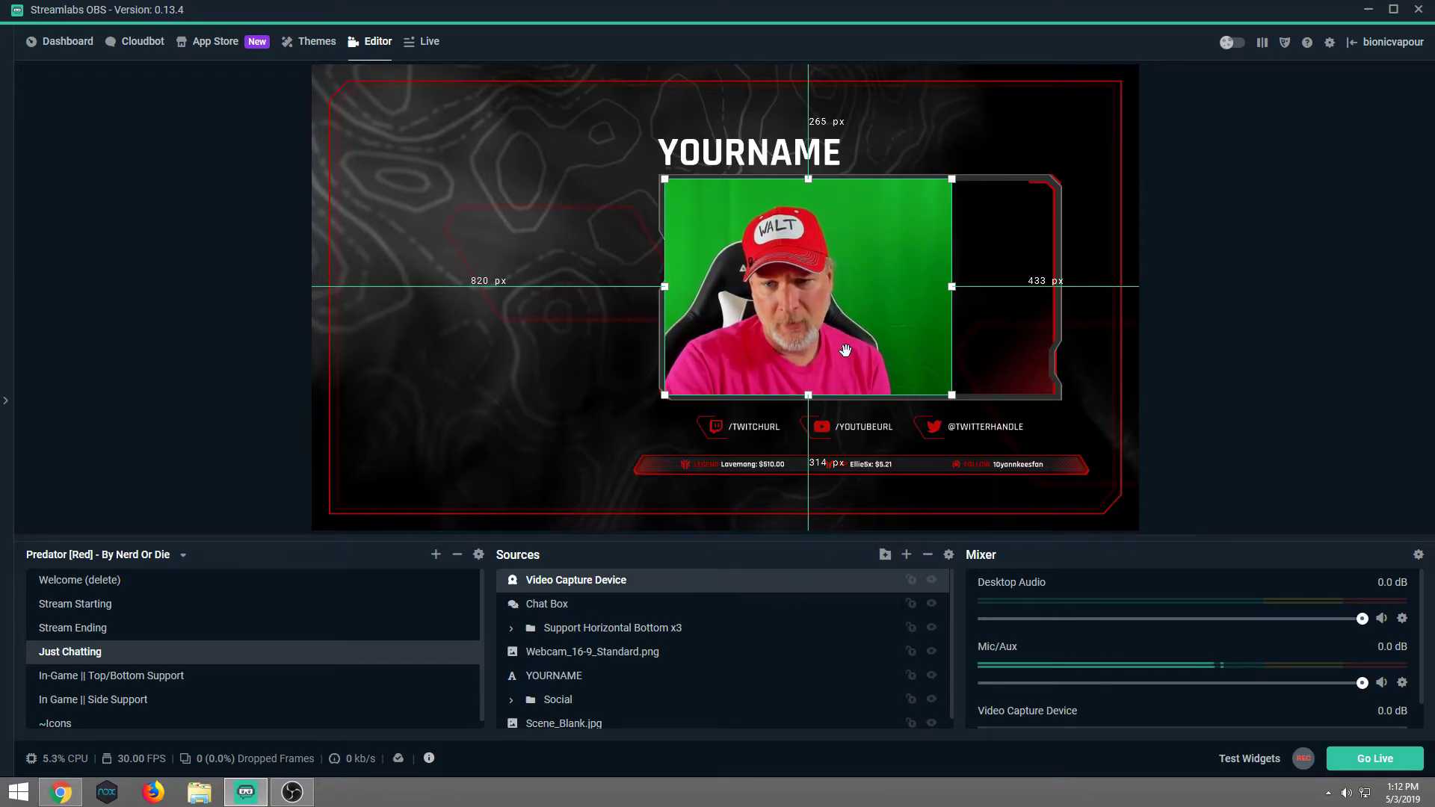
{"action": "left_click_drag", "start_coordinate": [847, 351], "coordinate": [897, 352]}
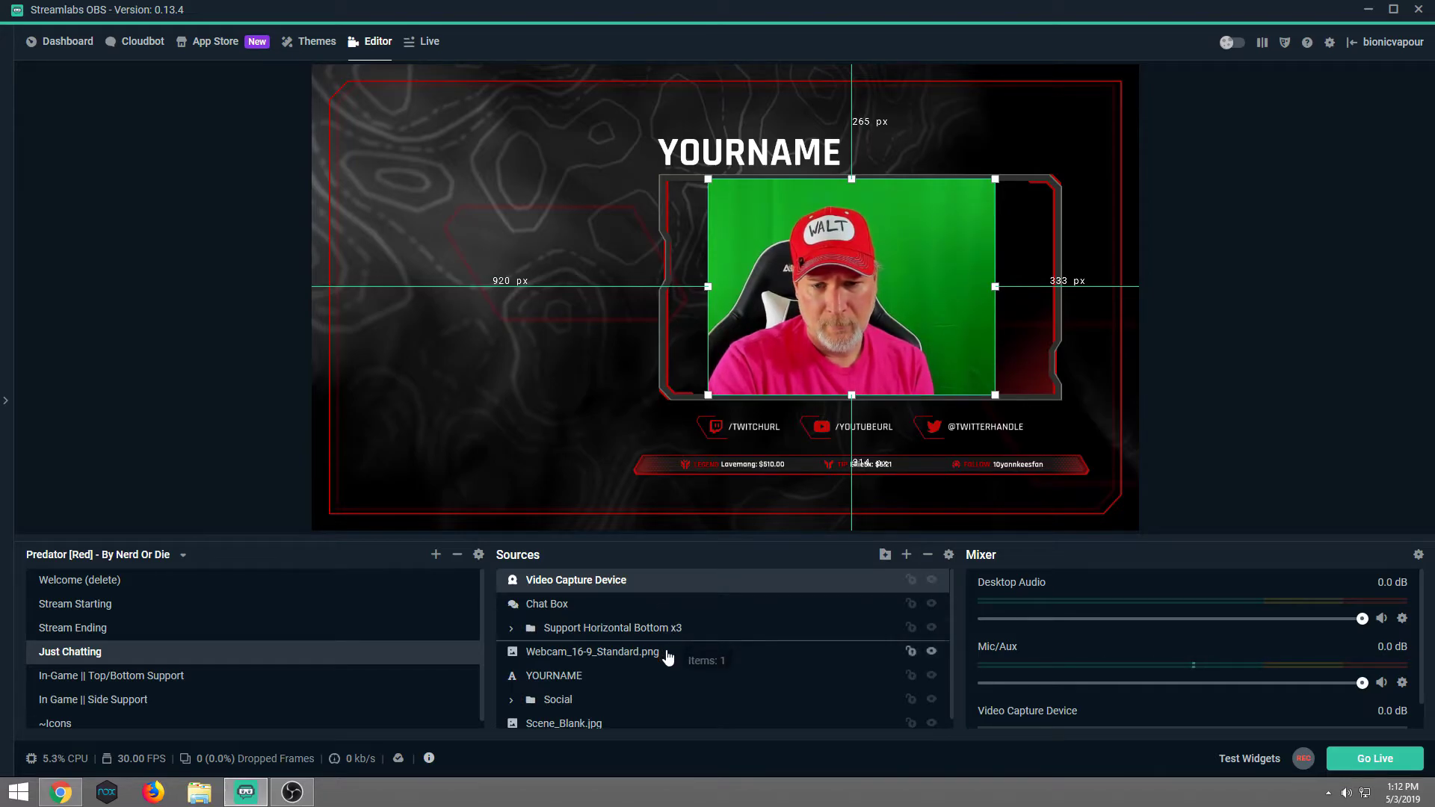
{"action": "left_click_drag", "start_coordinate": [668, 657], "coordinate": [670, 664]}
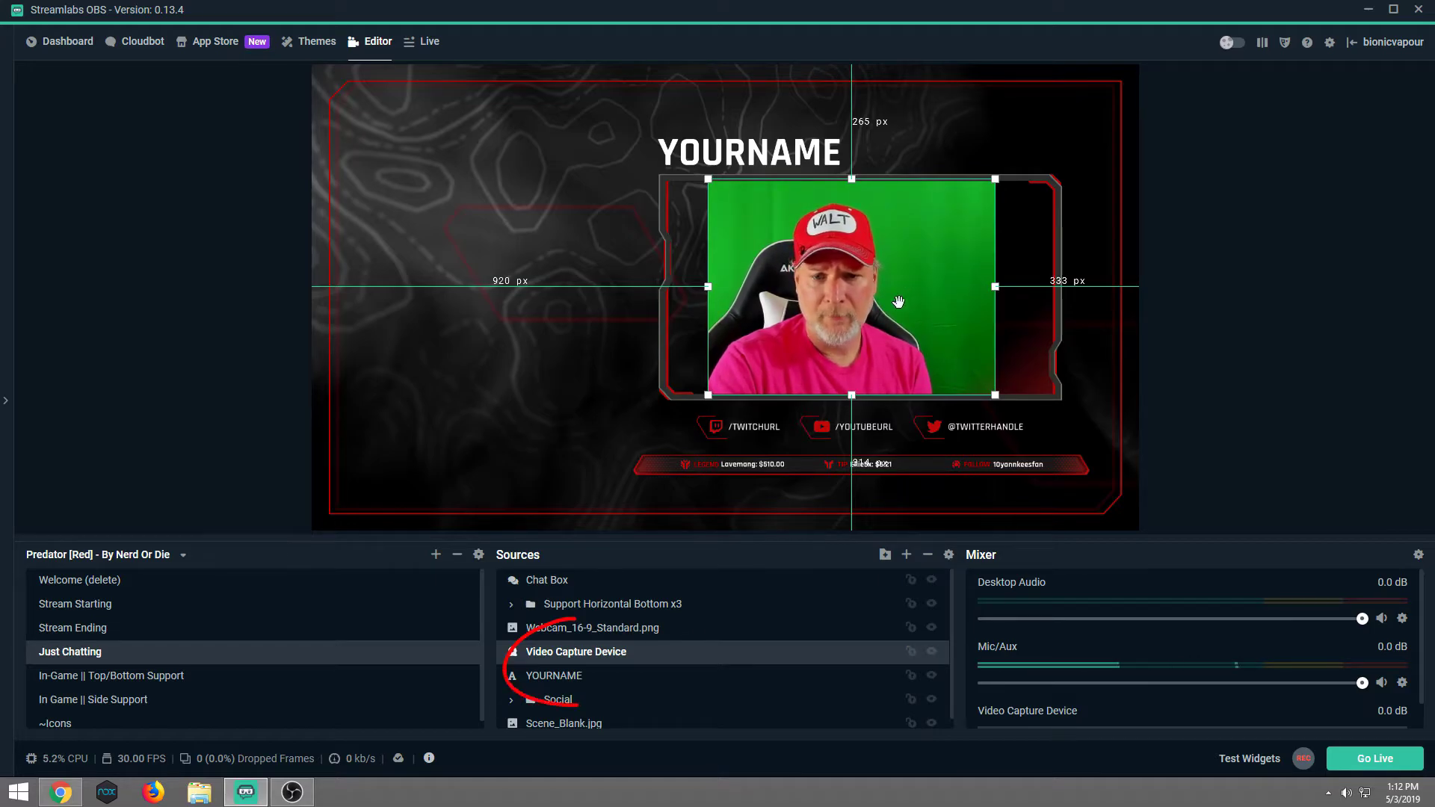
Add a green Chroma Key filter (similarity 400) to the Video Capture Device webcam
{"action": "right_click", "coordinate": [626, 657]}
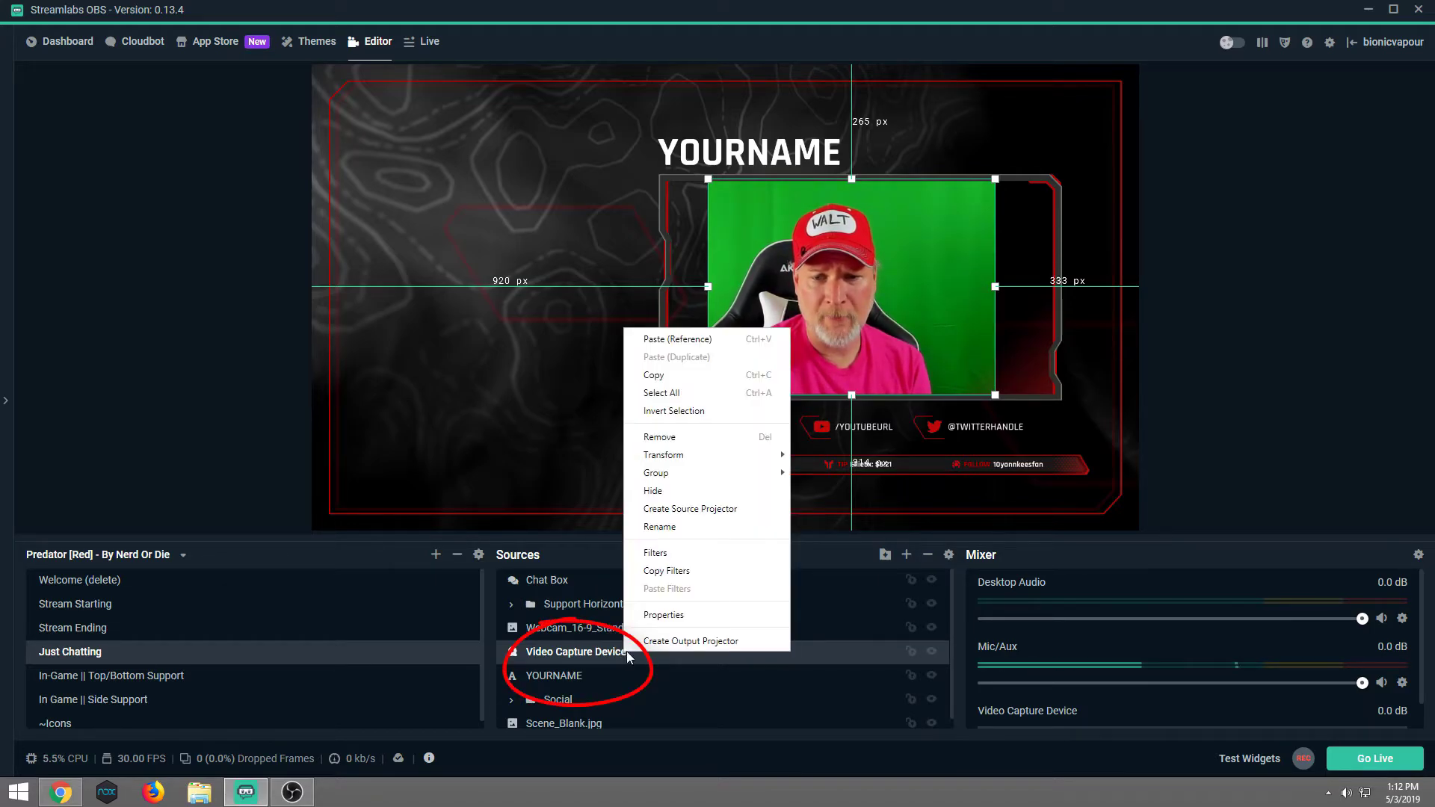
{"action": "left_click", "coordinate": [658, 554]}
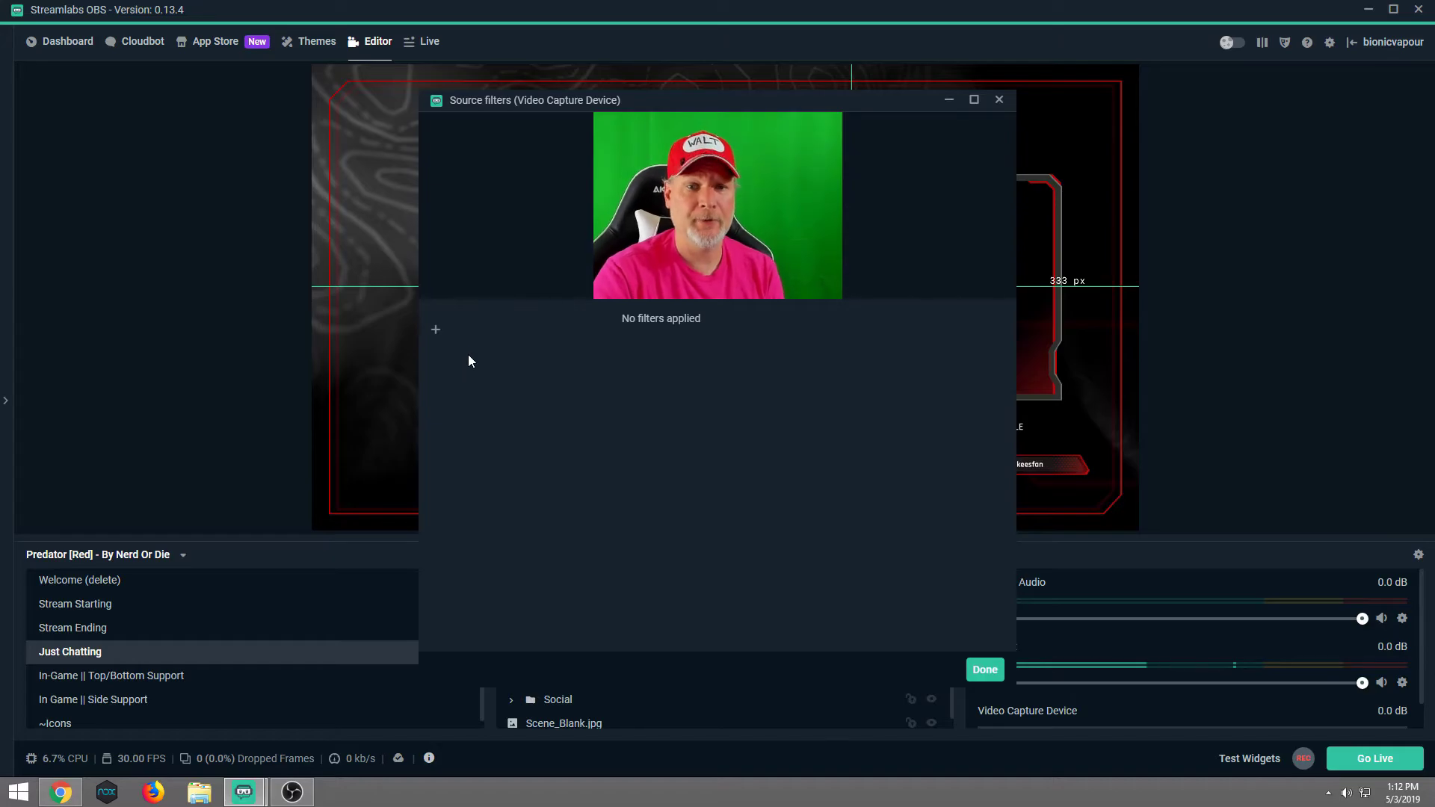
{"action": "left_click", "coordinate": [435, 332]}
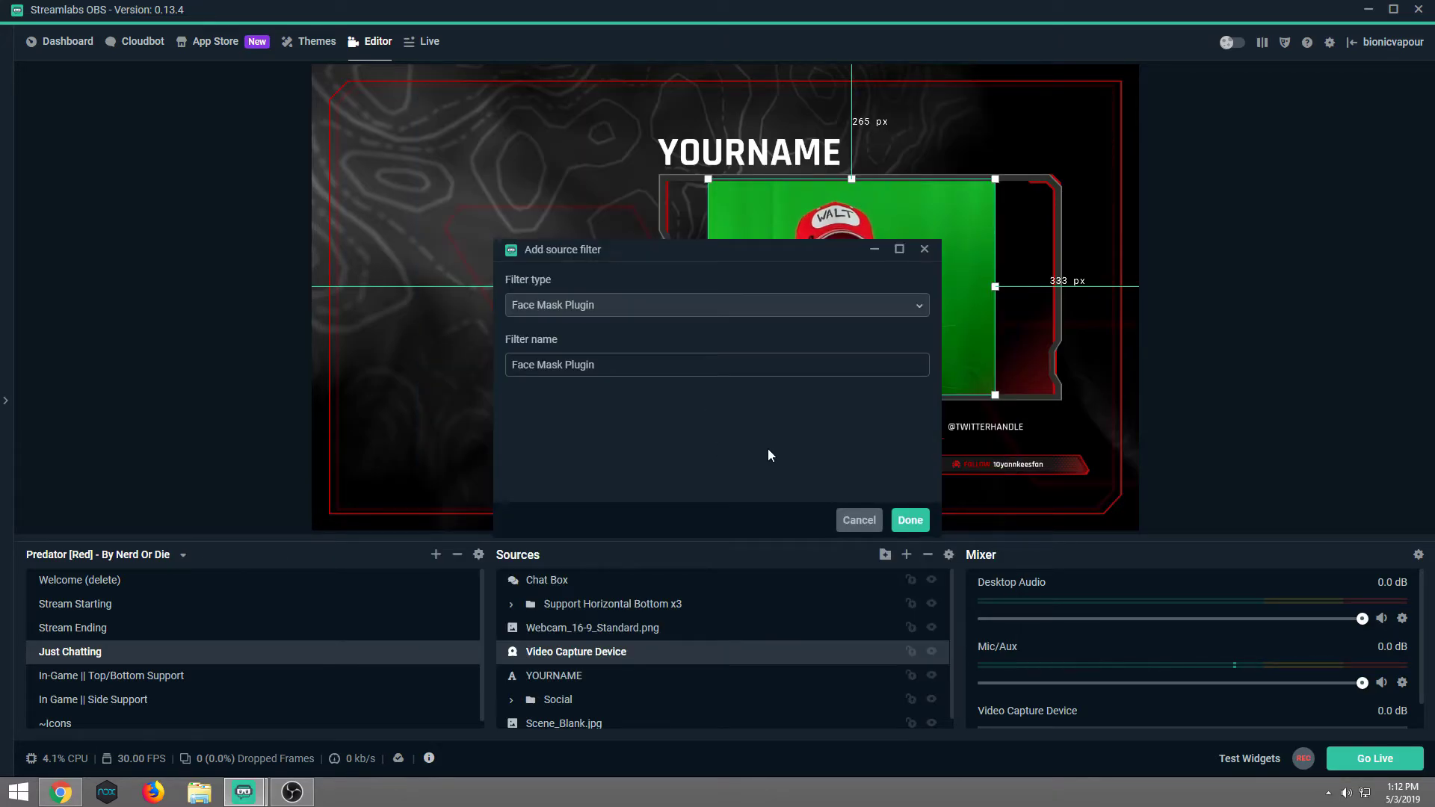
{"action": "left_click", "coordinate": [919, 305]}
{"action": "scroll", "coordinate": [673, 418], "scroll_direction": "down", "scroll_amount": 3}
{"action": "left_click", "coordinate": [586, 432]}
{"action": "left_click", "coordinate": [905, 522]}
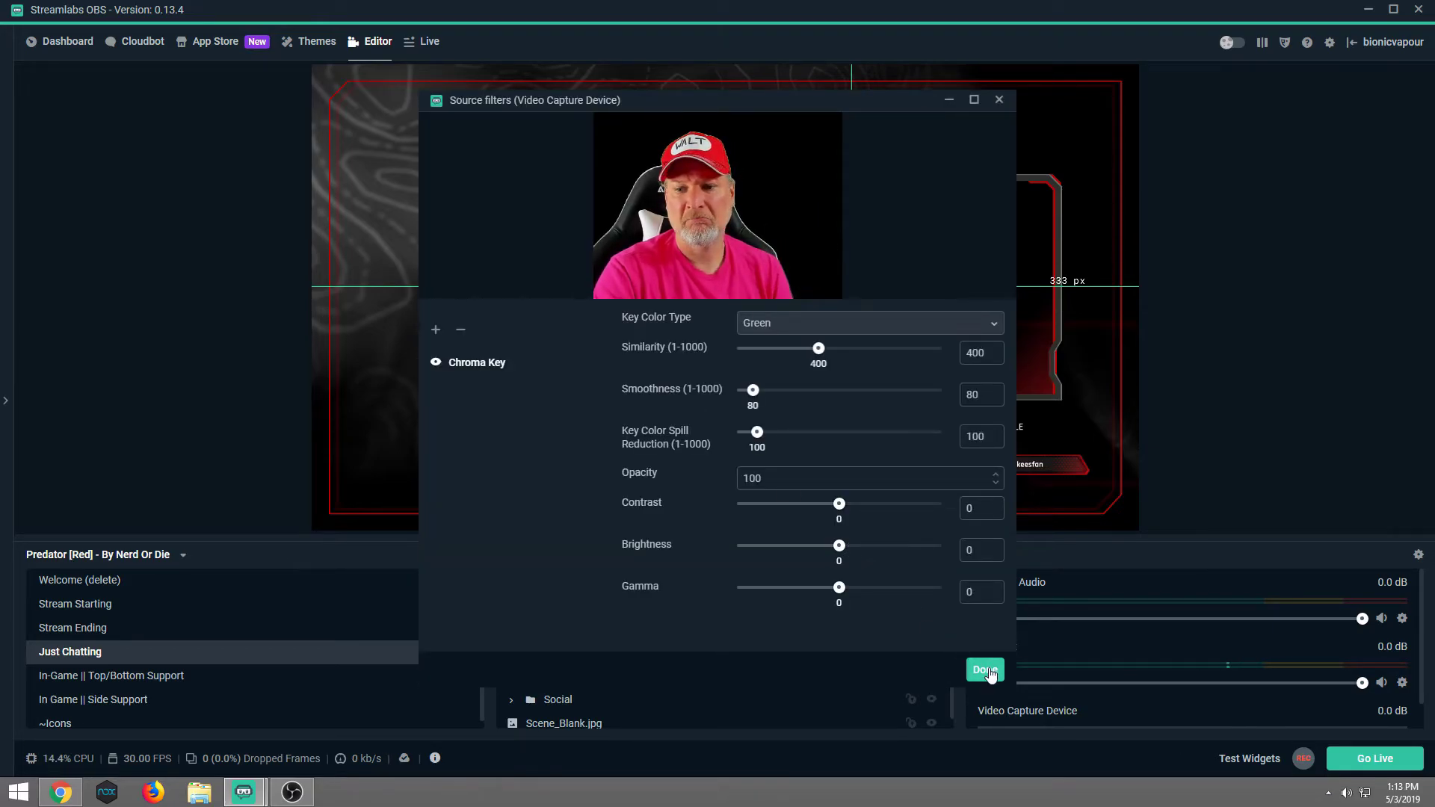
{"action": "left_click", "coordinate": [983, 667]}
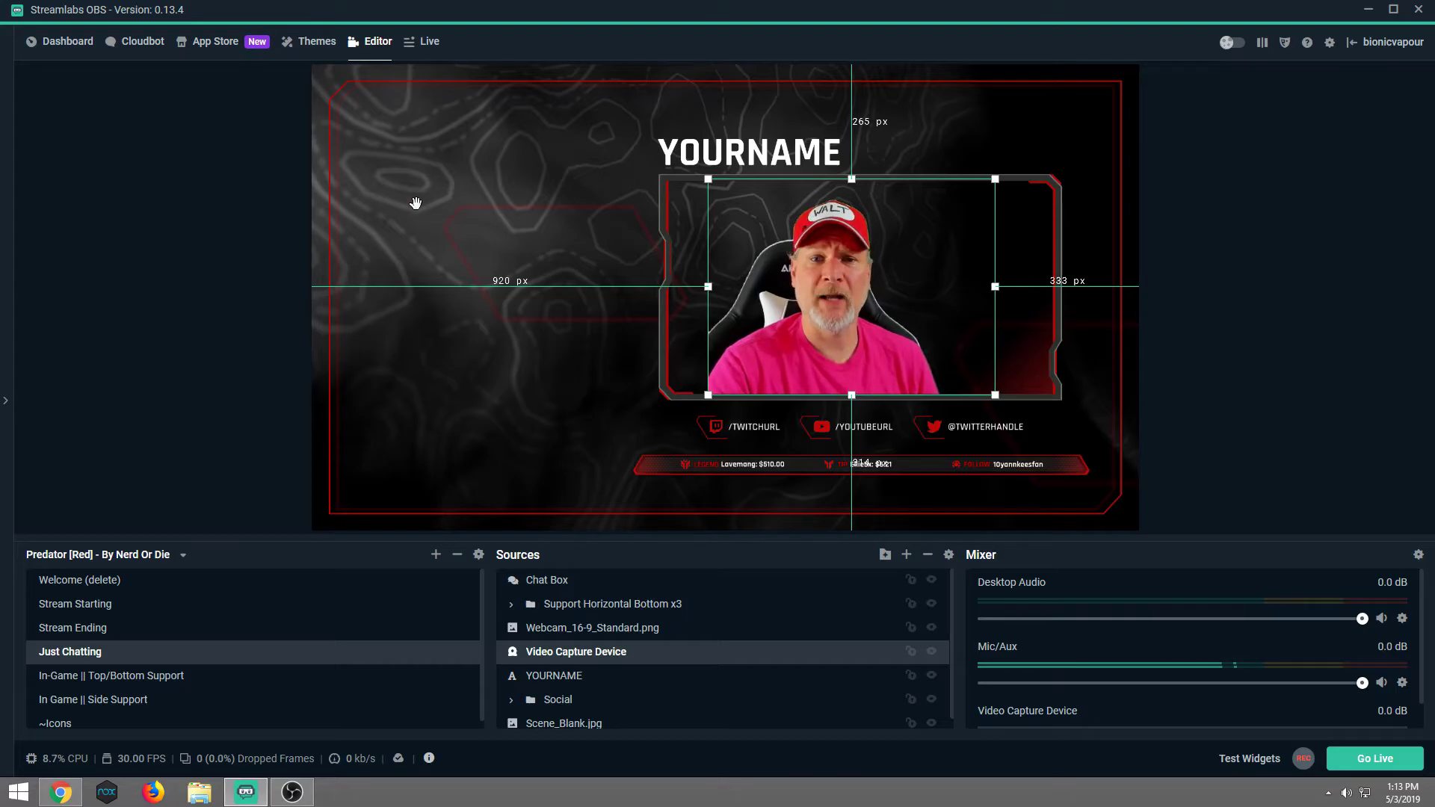
{"action": "left_click", "coordinate": [252, 213]}
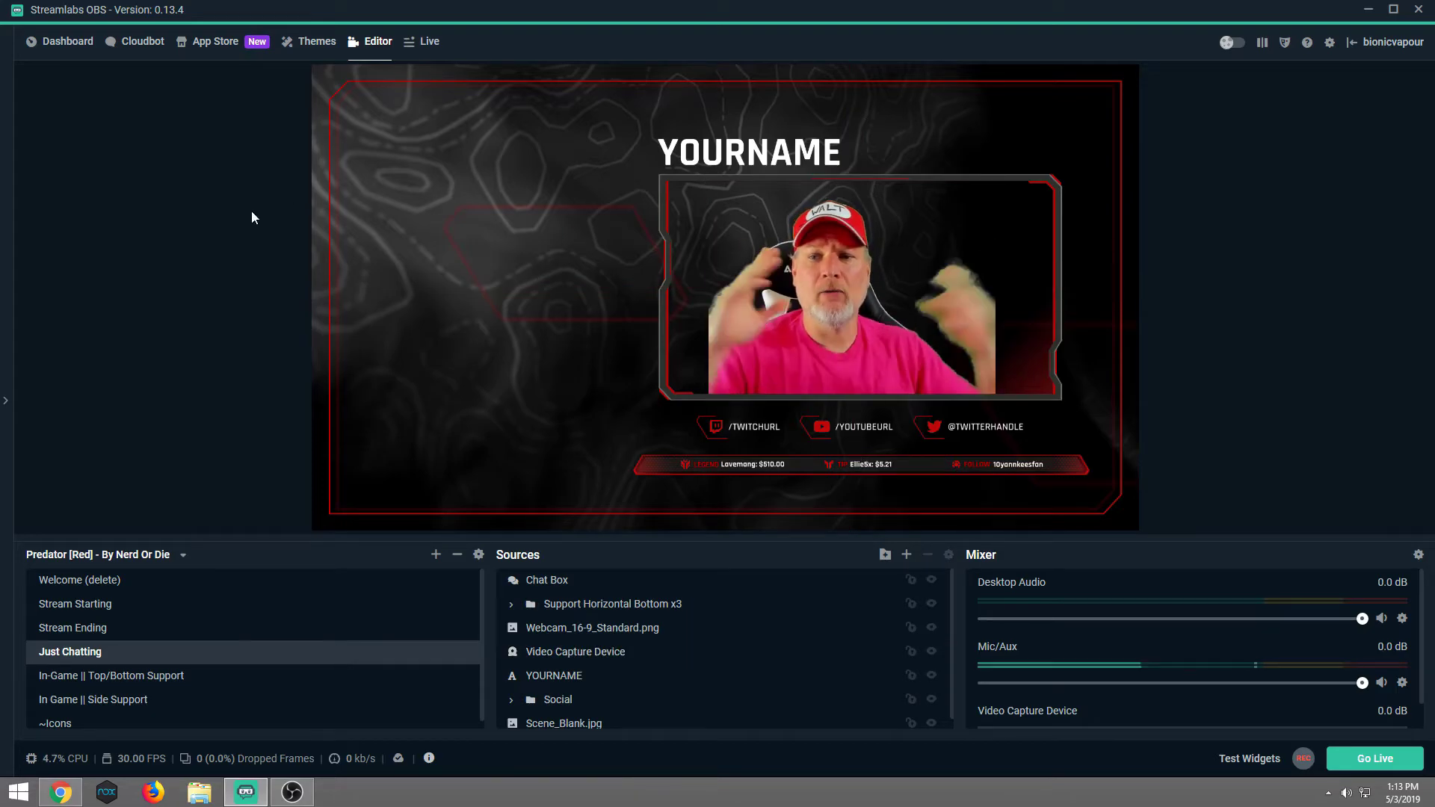